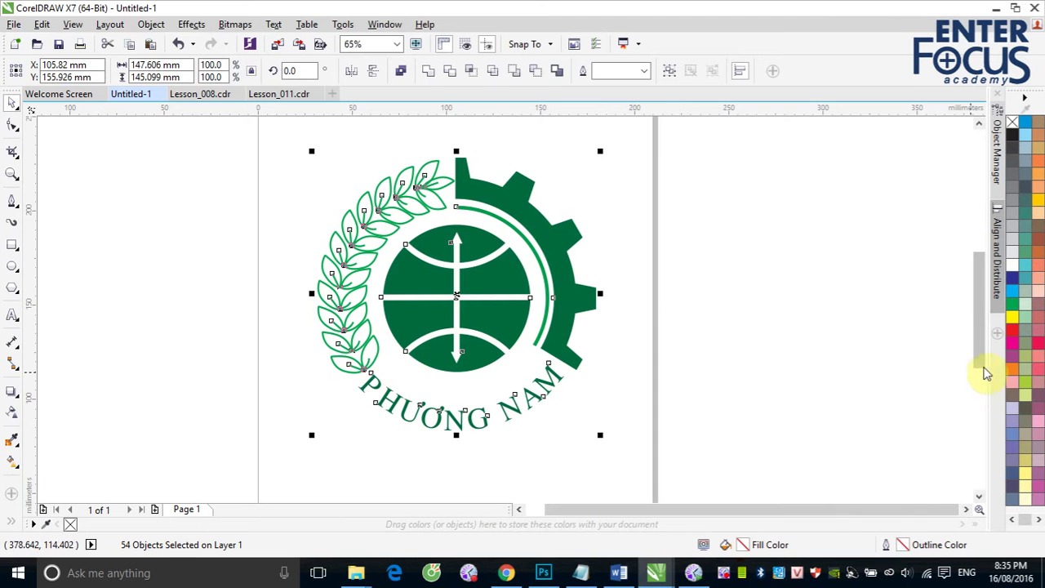
- Lock all the selected reference logo objects in place
{"action": "right_click", "coordinate": [493, 331]}
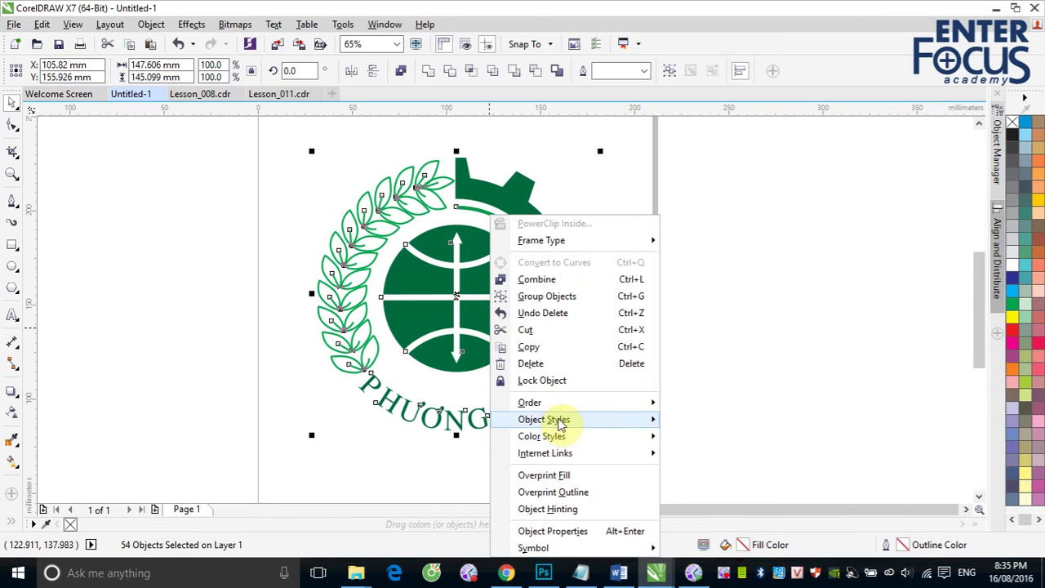
{"action": "left_click", "coordinate": [537, 380]}
{"action": "left_click", "coordinate": [749, 306]}
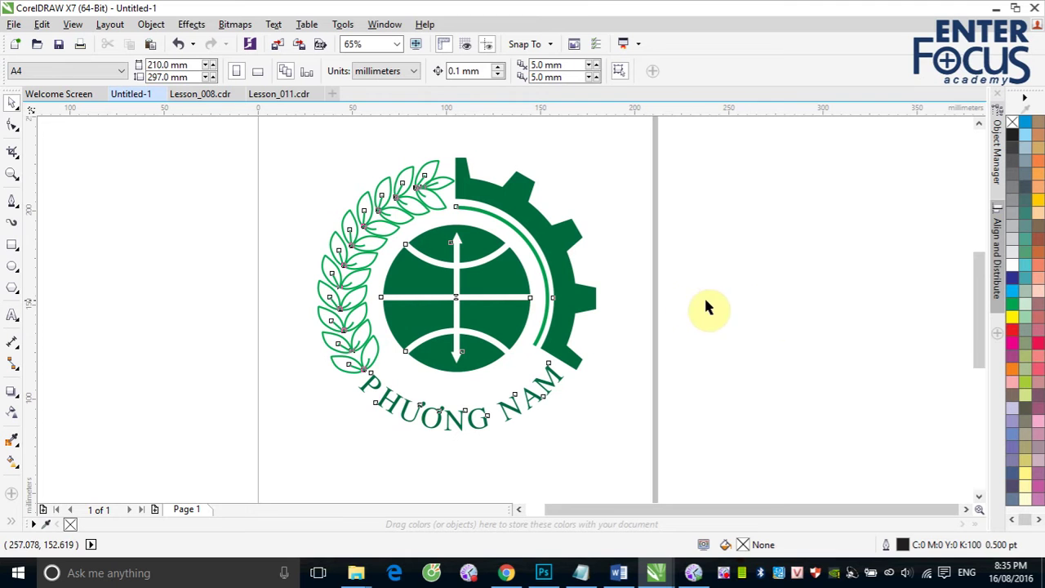
- Draw a circle about 78 mm wide around the globe and add enlarged concentric copies out to about 128 mm at the gear's rim
{"action": "left_click", "coordinate": [11, 267]}
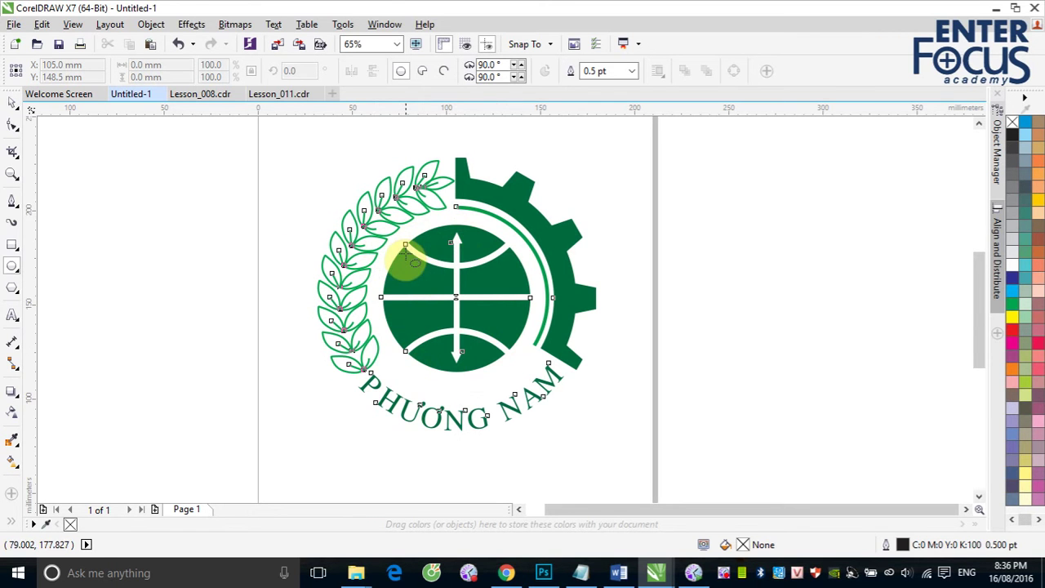
{"action": "left_click_drag", "start_coordinate": [432, 236], "coordinate": [529, 373]}
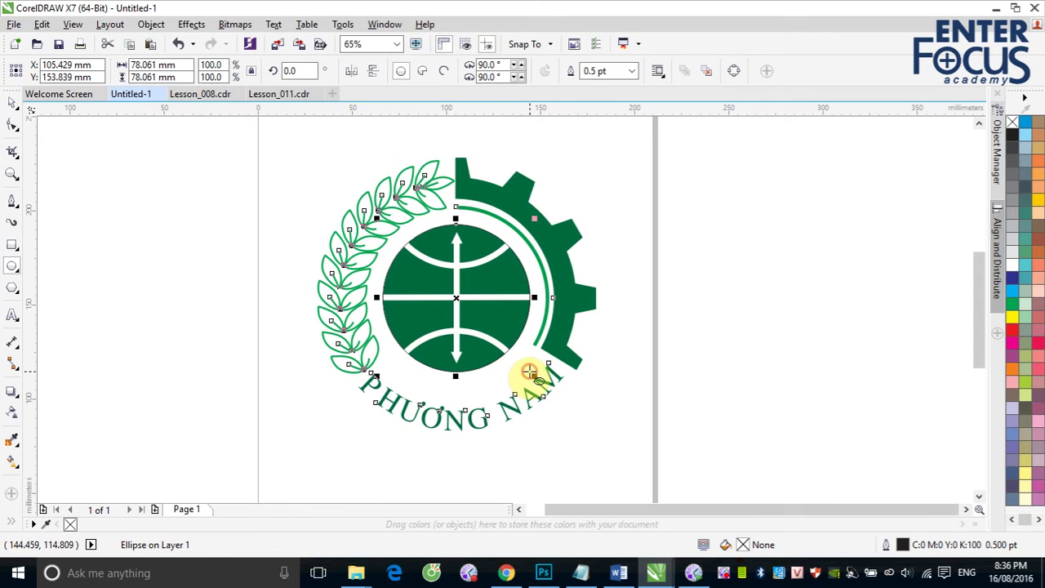
{"action": "left_click", "coordinate": [12, 102]}
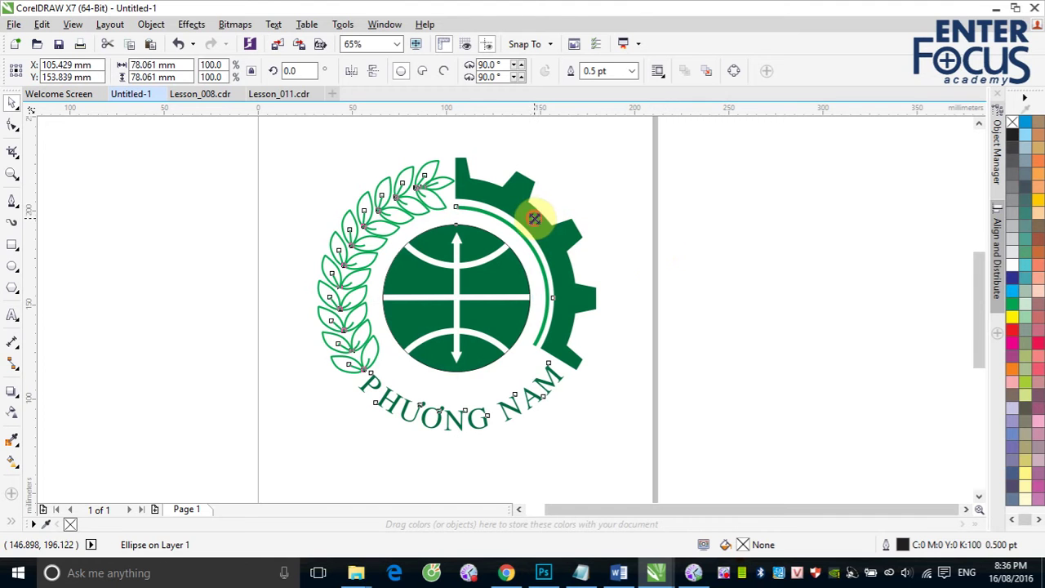
{"action": "left_click_drag", "start_coordinate": [535, 217], "coordinate": [585, 173]}
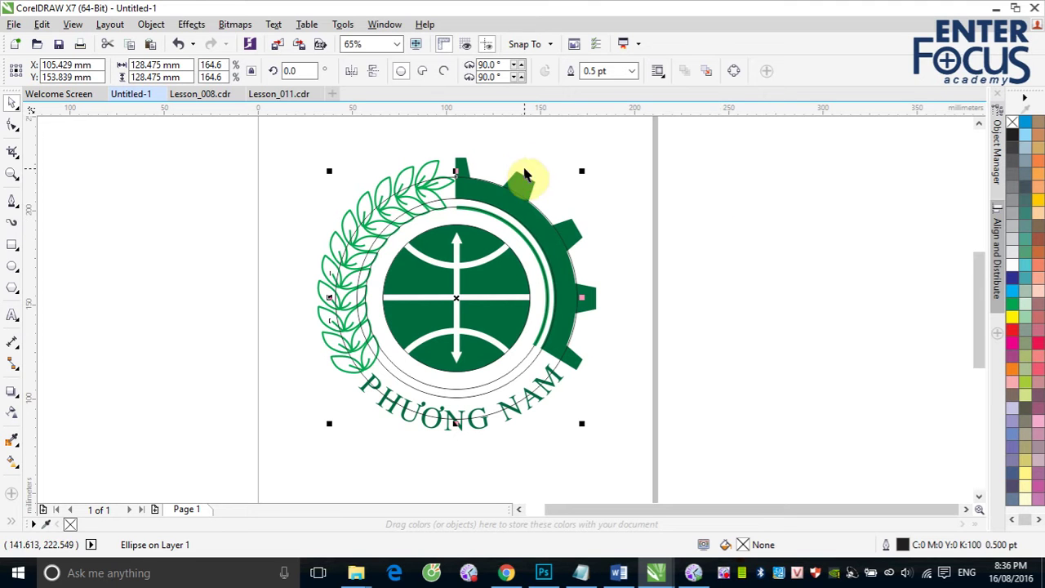
{"action": "left_click", "coordinate": [692, 191]}
- Combine the two outermost circles into a single ring curve
{"action": "left_click", "coordinate": [491, 186]}
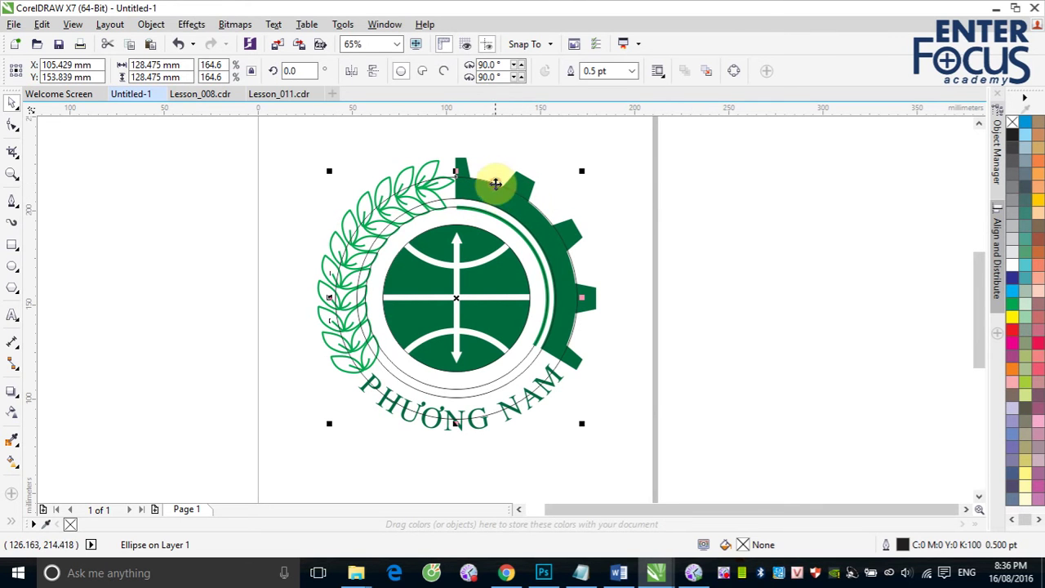
{"action": "left_click", "coordinate": [441, 202], "text": "shift"}
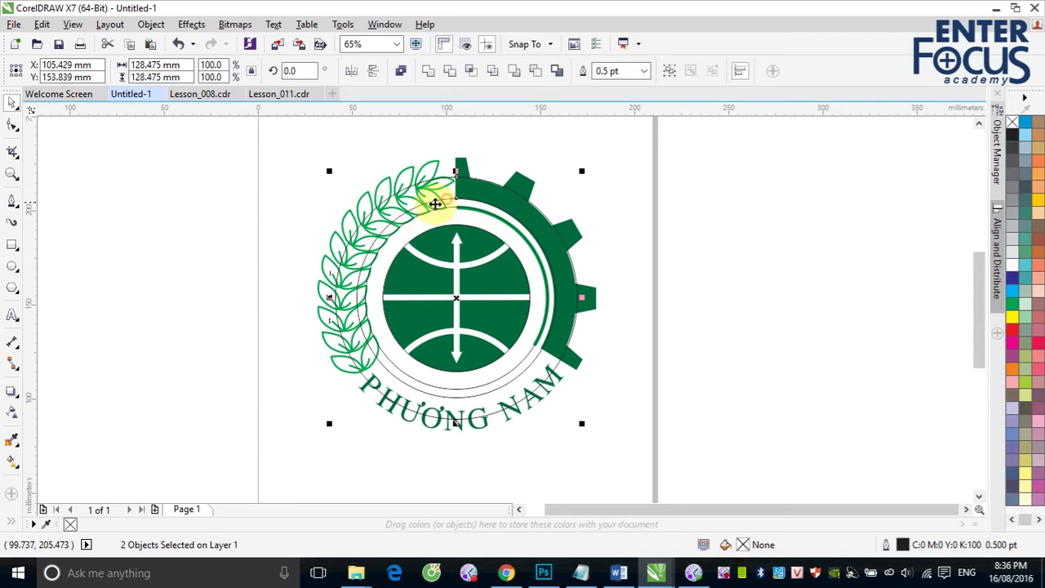
{"action": "left_click", "coordinate": [401, 71]}
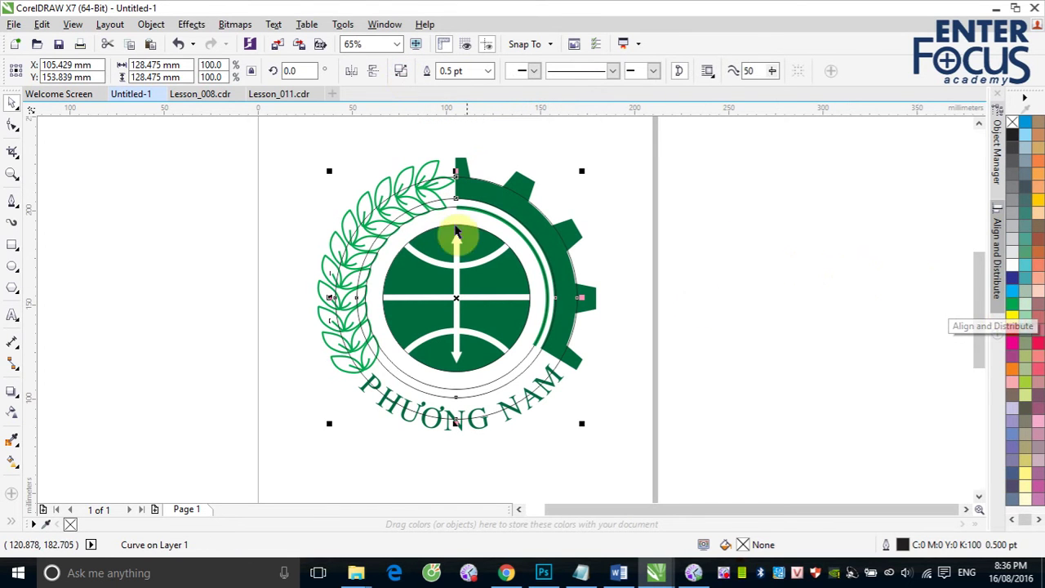
- Sample the dark green of the reference gear and fill the combined ring with it
{"action": "left_click", "coordinate": [13, 440]}
{"action": "left_click", "coordinate": [462, 185]}
{"action": "left_click", "coordinate": [457, 189]}
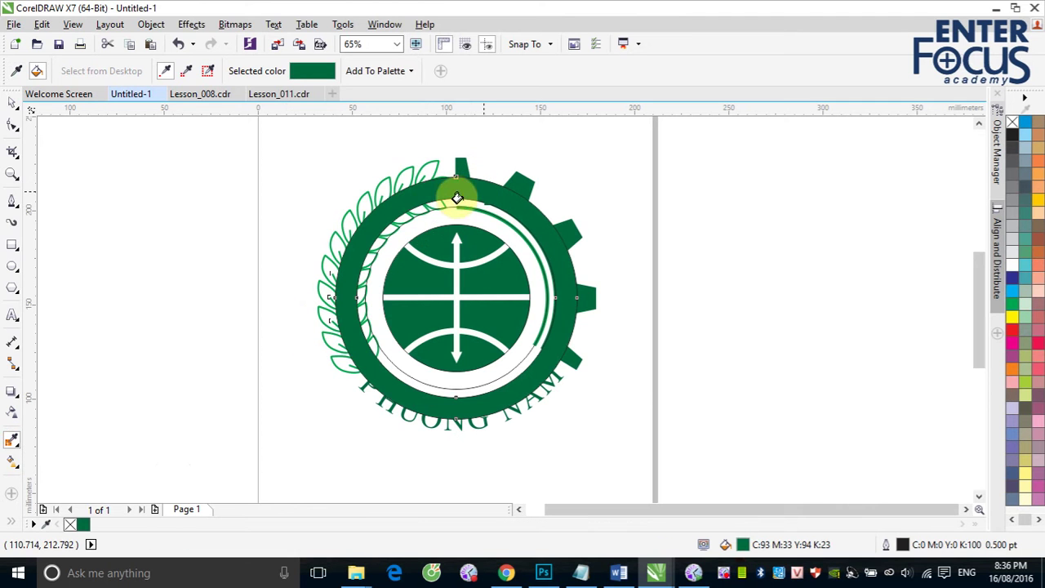
{"action": "left_click", "coordinate": [16, 112]}
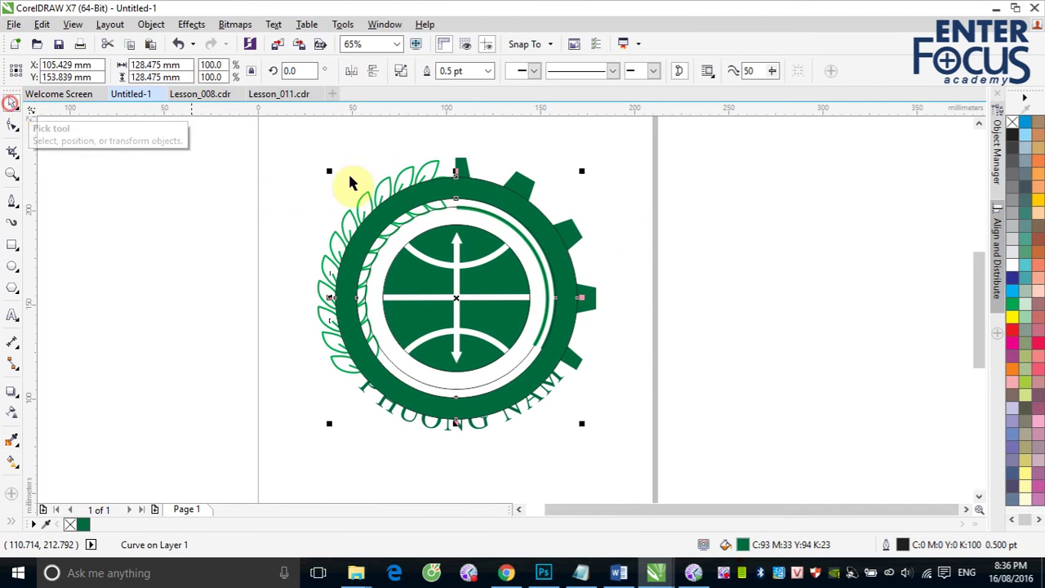
{"action": "left_click", "coordinate": [662, 205]}
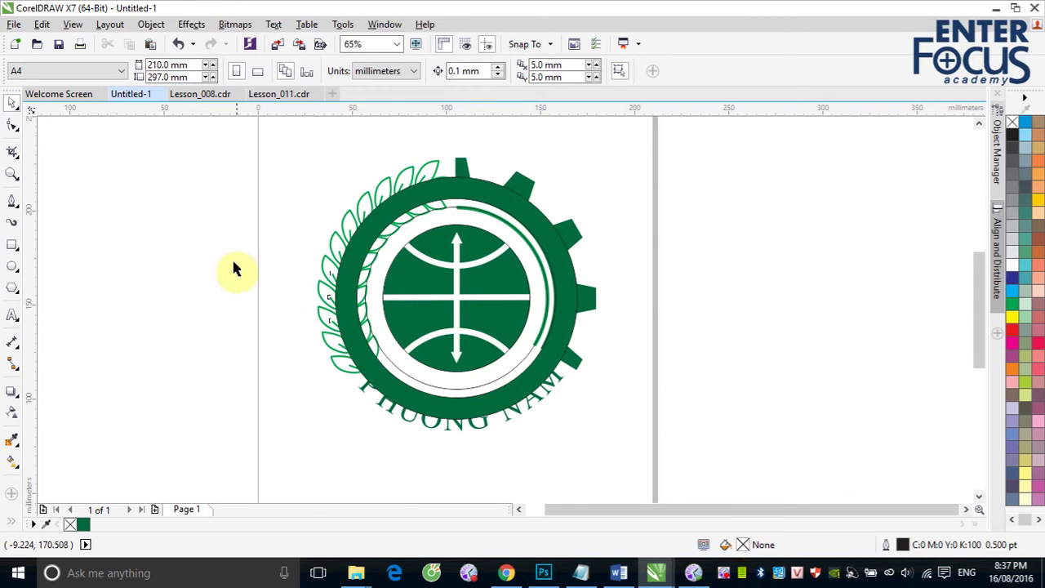
{"action": "left_click", "coordinate": [7, 245]}
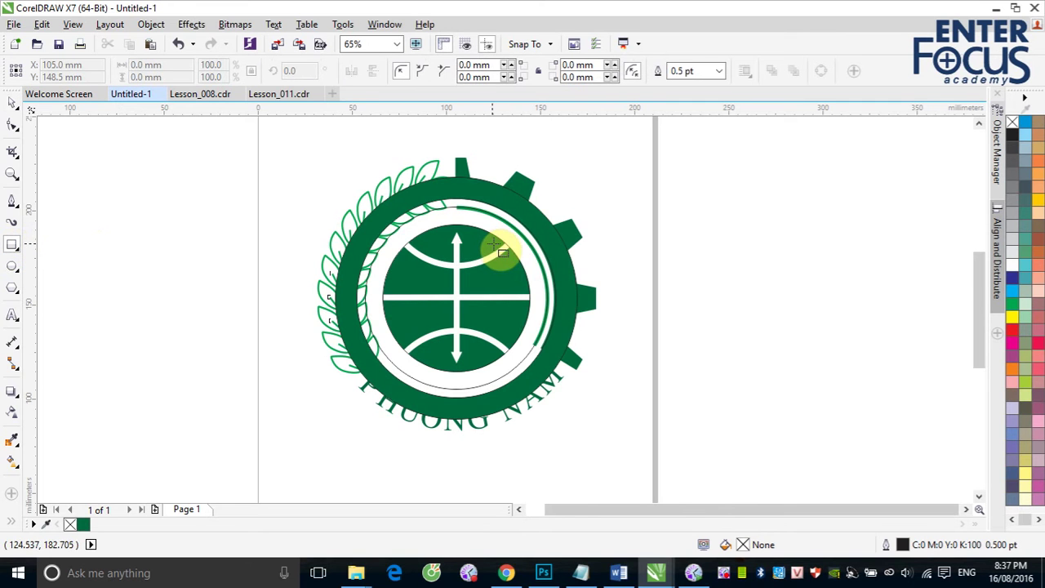
{"action": "left_click_drag", "start_coordinate": [345, 127], "coordinate": [618, 240]}
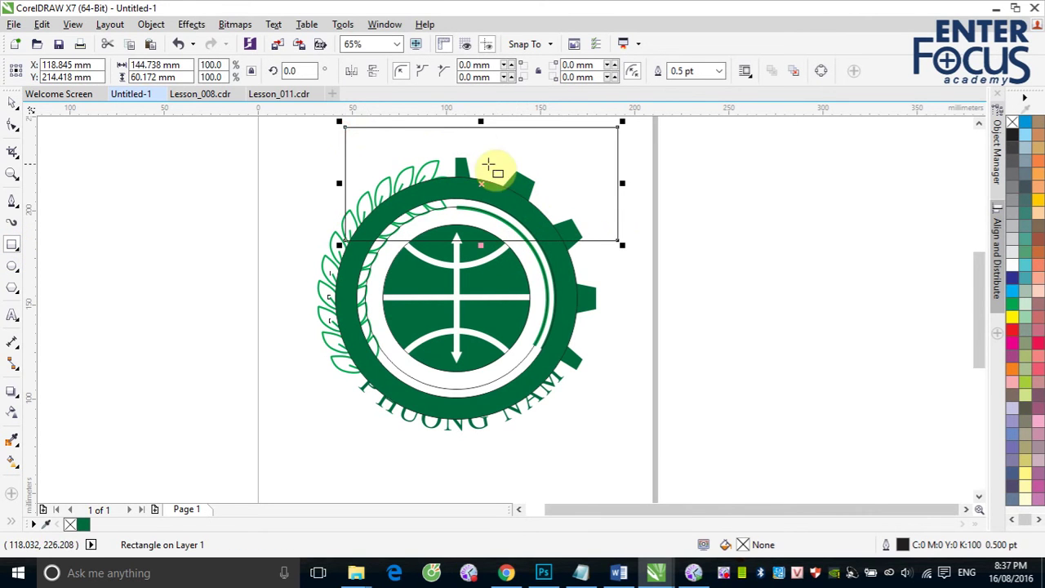
{"action": "left_click", "coordinate": [10, 100]}
{"action": "left_click", "coordinate": [690, 188]}
{"action": "left_click", "coordinate": [620, 176]}
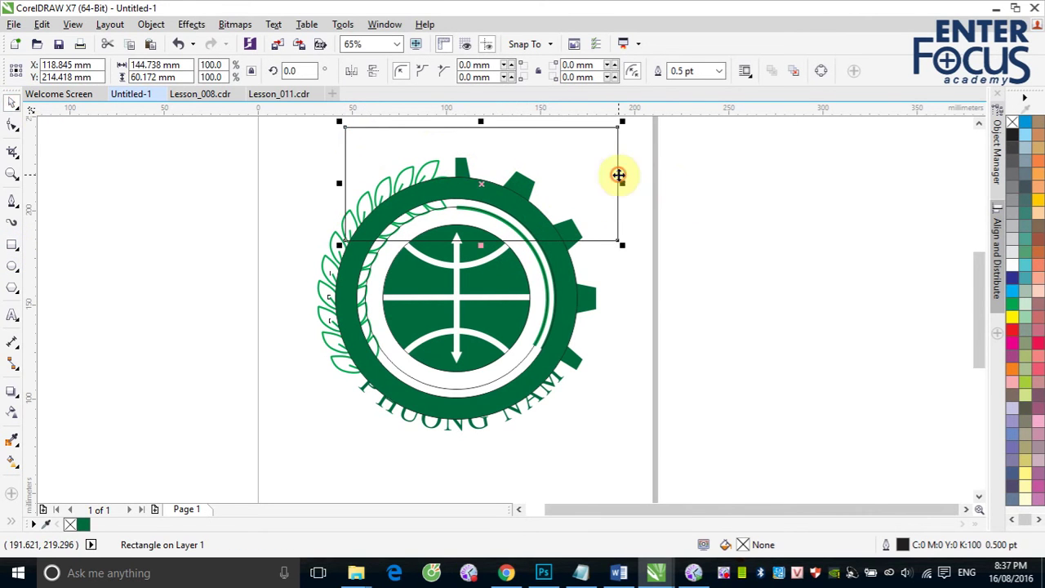
{"action": "key", "text": "Delete"}
- Draw a rectangle about 18 by 16 mm over the gear's top tooth, overlapping the ring
{"action": "key", "text": "z"}
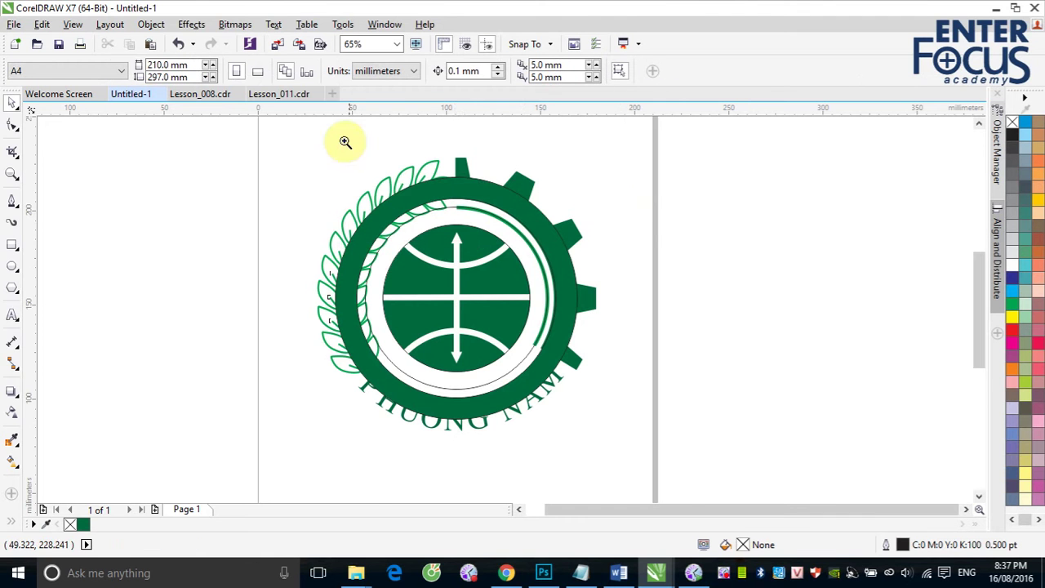
{"action": "left_click_drag", "start_coordinate": [330, 133], "coordinate": [636, 267]}
{"action": "left_click", "coordinate": [12, 244]}
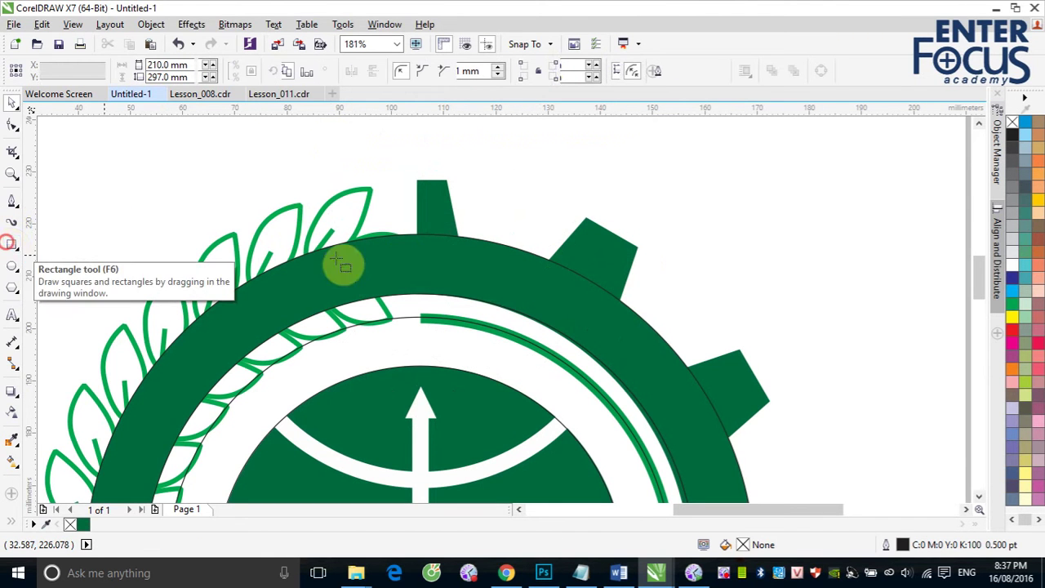
{"action": "mouse_move", "coordinate": [369, 173]}
{"action": "left_mouse_down"}
{"action": "mouse_move", "coordinate": [480, 249]}
{"action": "mouse_move", "coordinate": [465, 247]}
{"action": "mouse_move", "coordinate": [463, 265]}
{"action": "left_mouse_up"}
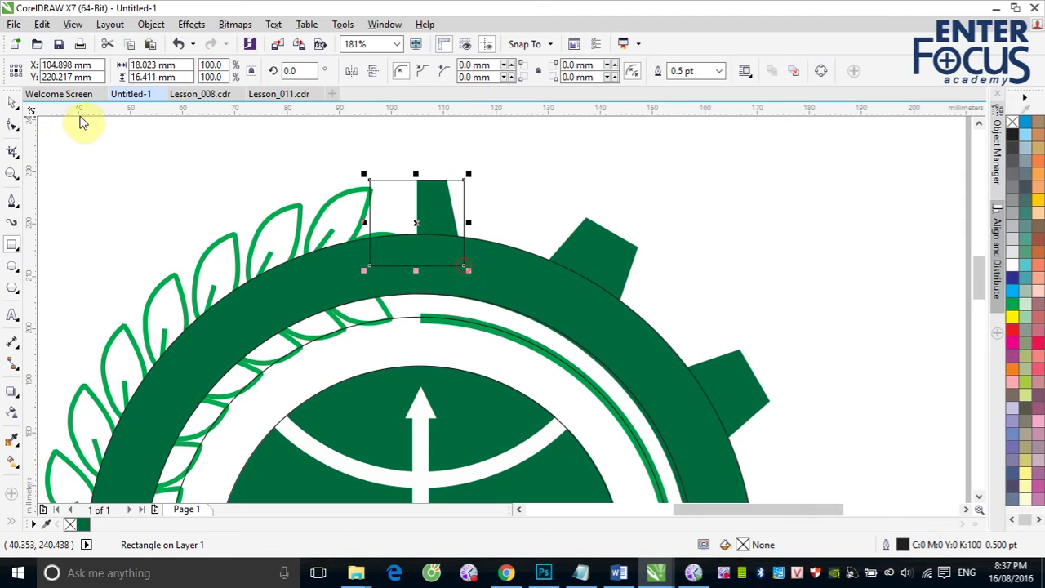
- Centre the rectangle horizontally on the ring and narrow it symmetrically to about 15 mm wide
{"action": "left_click", "coordinate": [12, 102]}
{"action": "left_click", "coordinate": [529, 292], "text": "shift"}
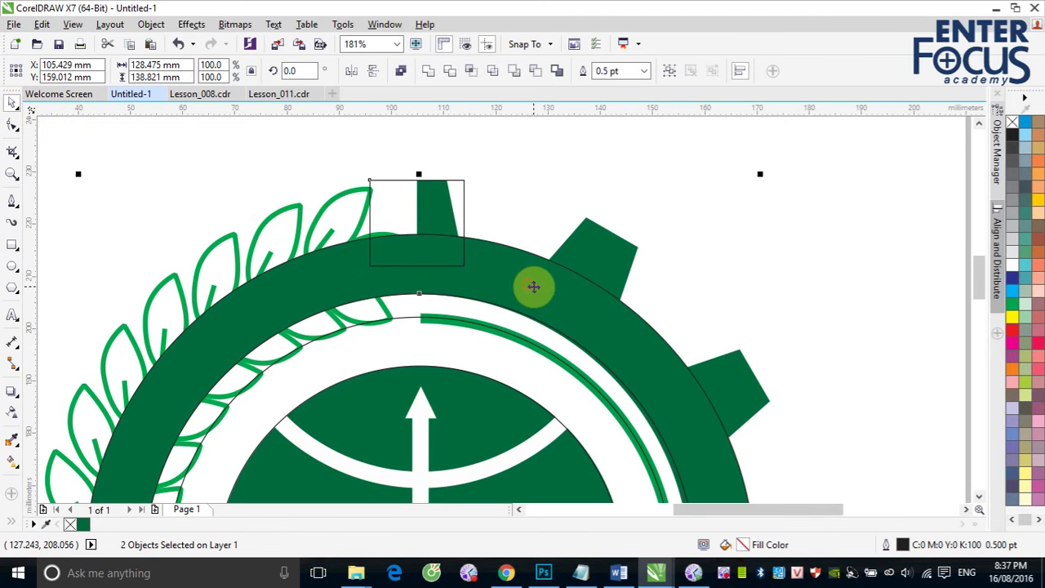
{"action": "left_click", "coordinate": [755, 217]}
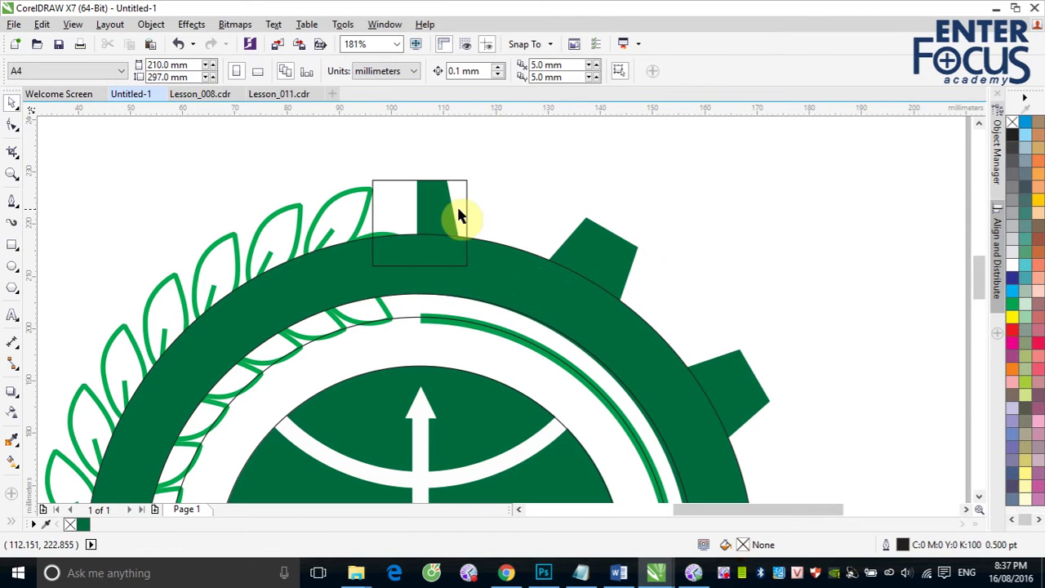
{"action": "left_click", "coordinate": [466, 215]}
{"action": "left_click_drag", "start_coordinate": [472, 222], "coordinate": [460, 224]}
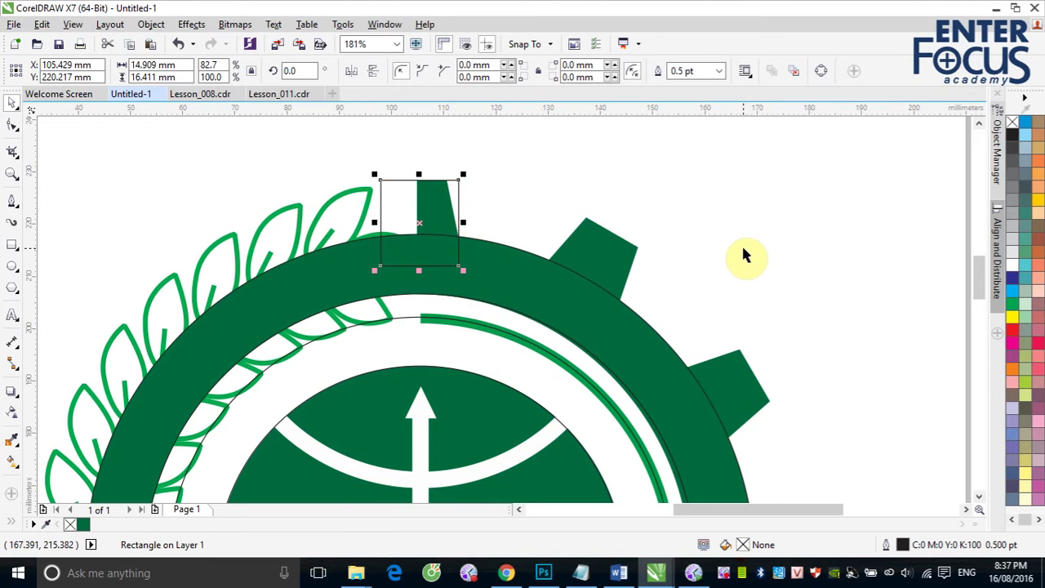
- Convert the rectangle to curves and scale its two top nodes inward symmetrically to match the tooth's top edge
{"action": "key", "text": "ctrl+q"}
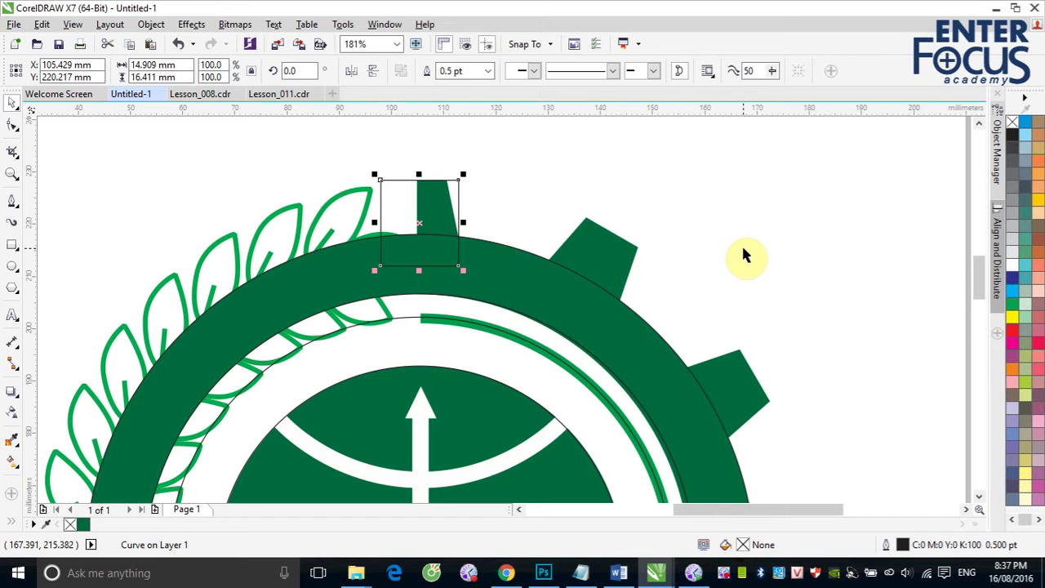
{"action": "left_click", "coordinate": [13, 124]}
{"action": "left_click", "coordinate": [459, 179]}
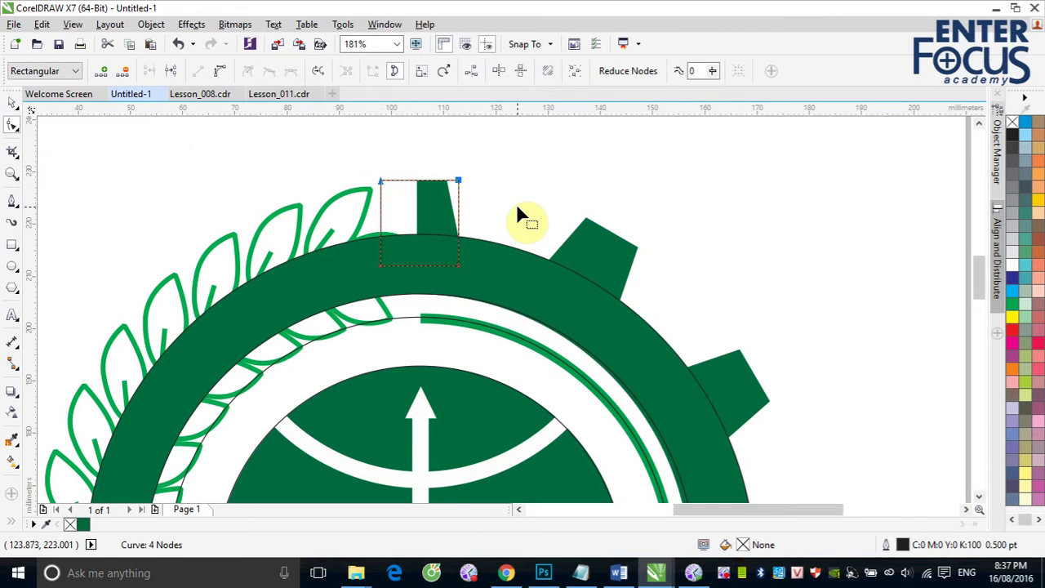
{"action": "left_click", "coordinate": [421, 73]}
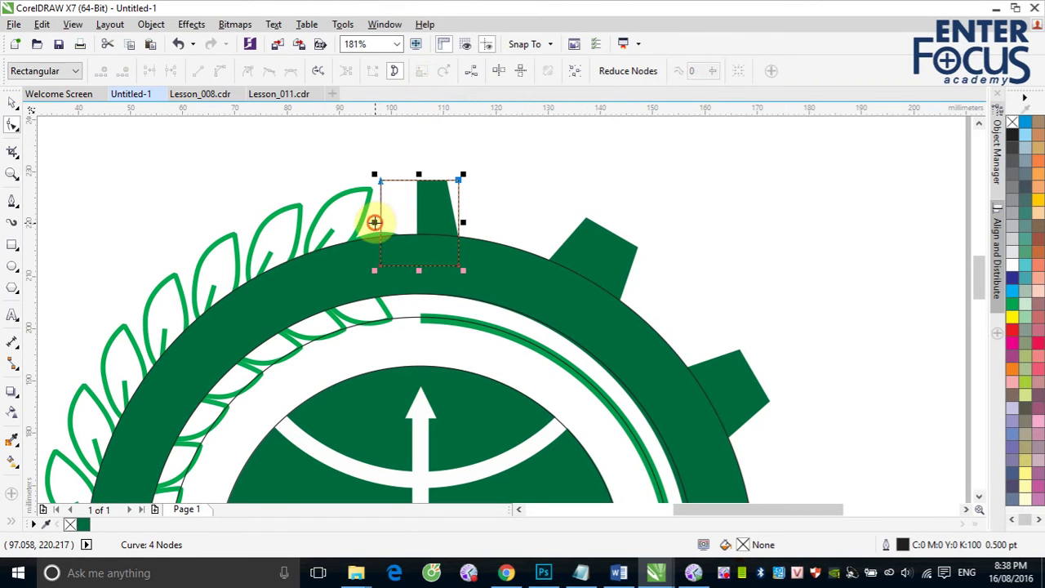
{"action": "left_click_drag", "start_coordinate": [375, 222], "coordinate": [387, 222]}
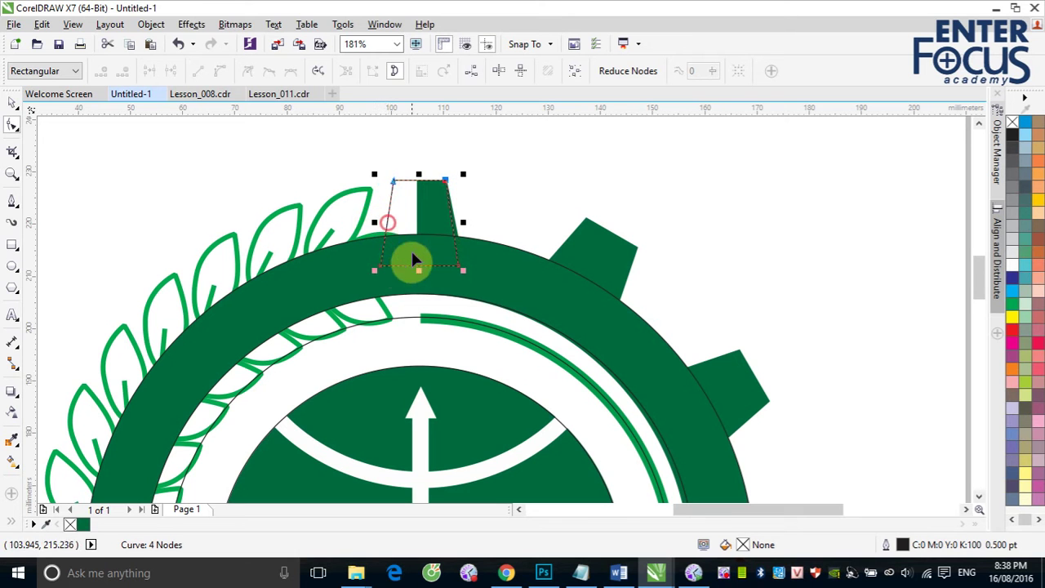
- Stretch the tooth shape's two bottom nodes outward symmetrically so its sides follow the reference tooth's slant
{"action": "left_click", "coordinate": [381, 265]}
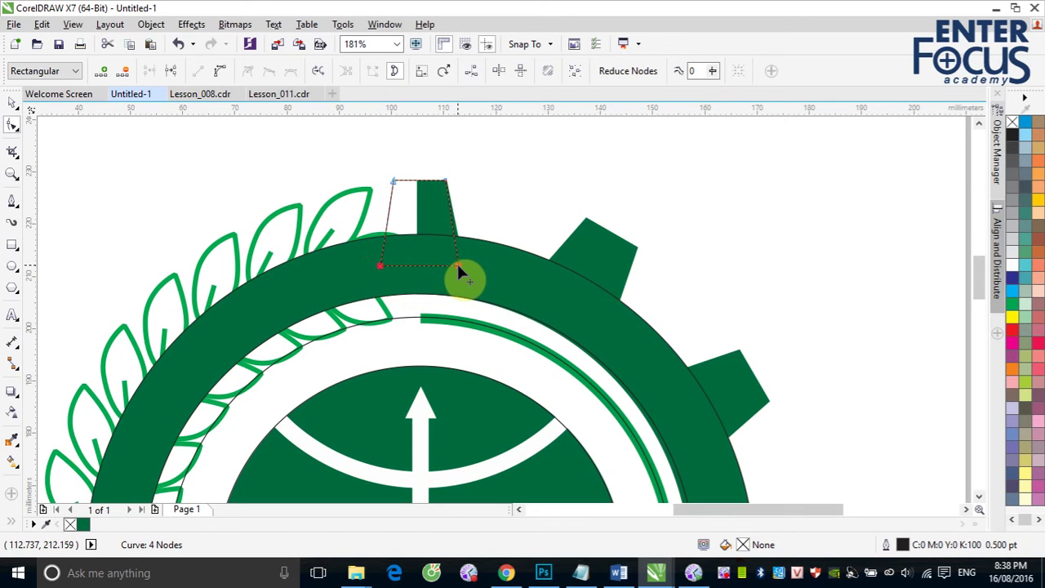
{"action": "left_click", "coordinate": [367, 281]}
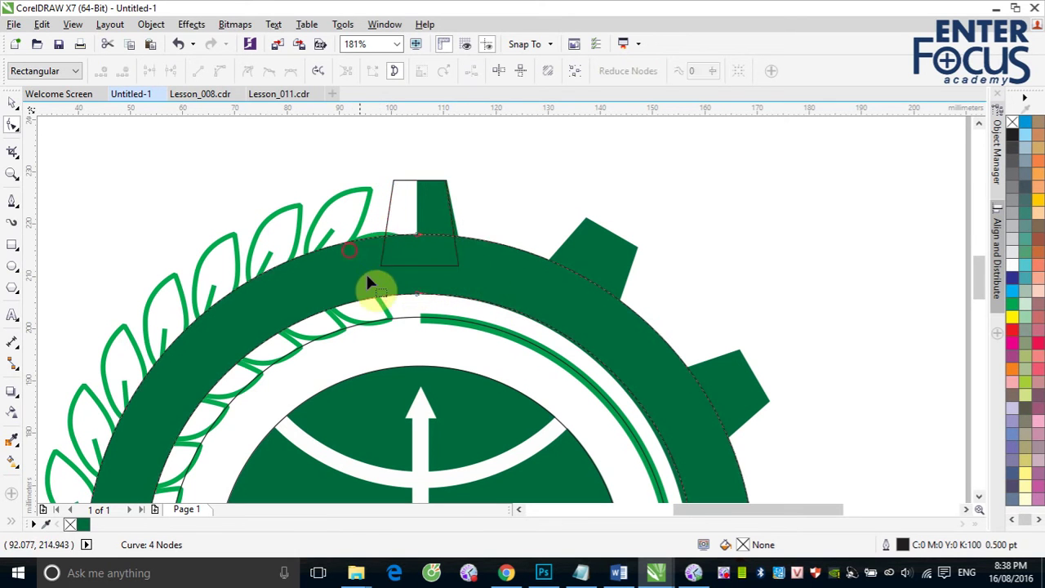
{"action": "left_click", "coordinate": [413, 270]}
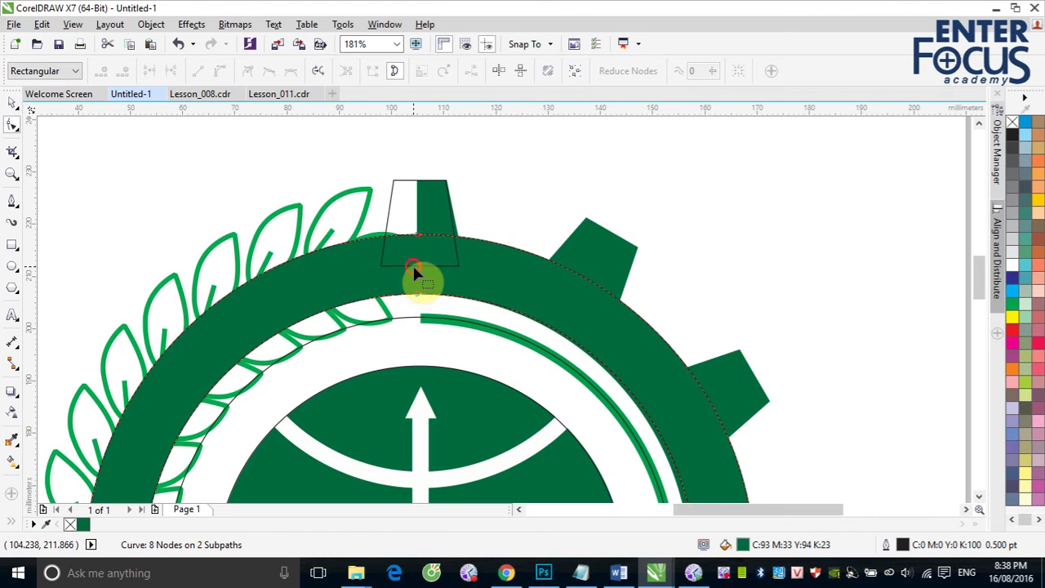
{"action": "left_click", "coordinate": [413, 267]}
{"action": "left_click_drag", "start_coordinate": [357, 257], "coordinate": [481, 279]}
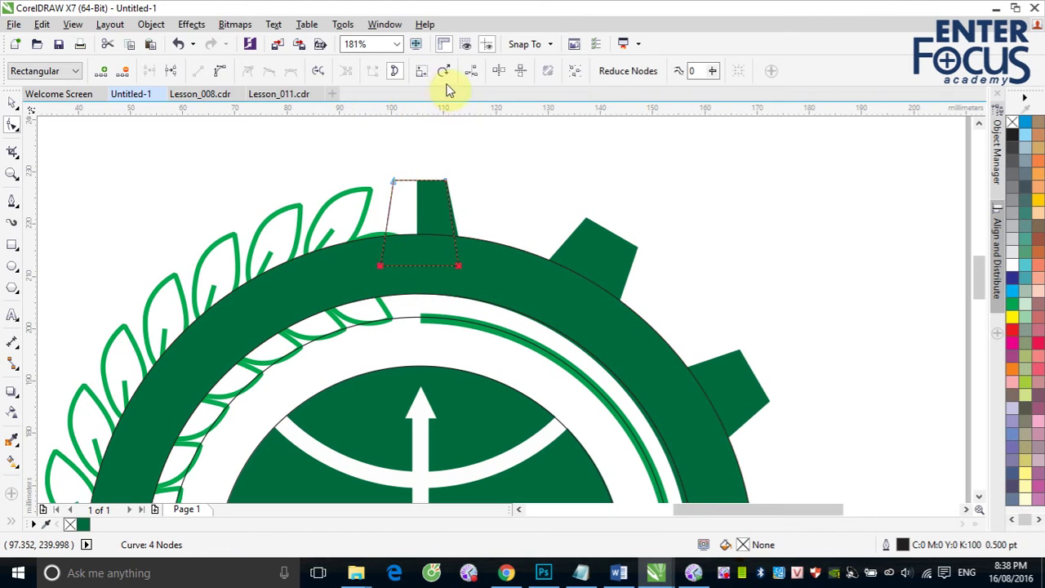
{"action": "left_click", "coordinate": [423, 72]}
{"action": "left_click_drag", "start_coordinate": [466, 218], "coordinate": [470, 223]}
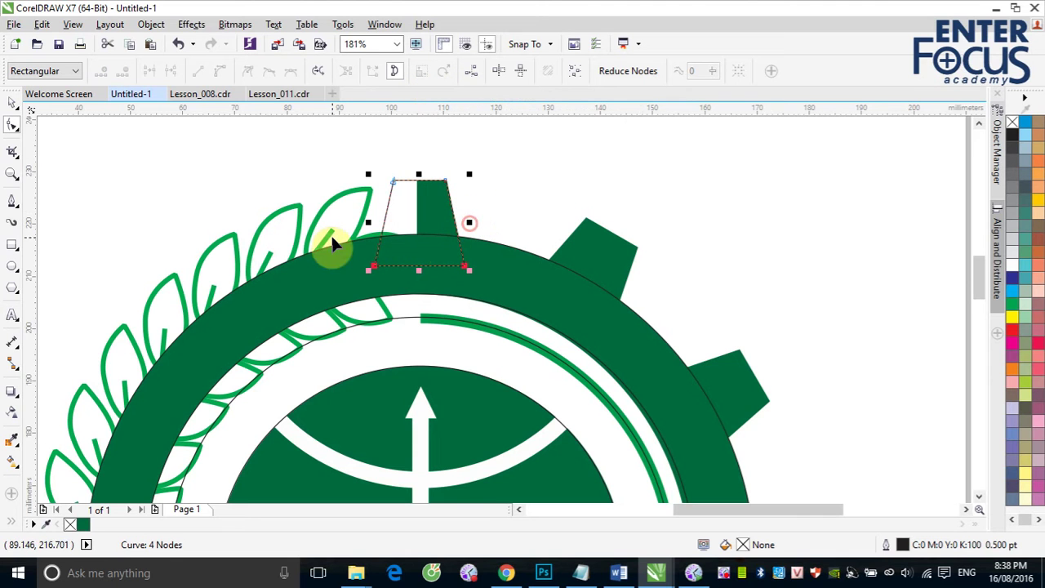
{"action": "left_click", "coordinate": [10, 108]}
{"action": "left_click", "coordinate": [531, 178]}
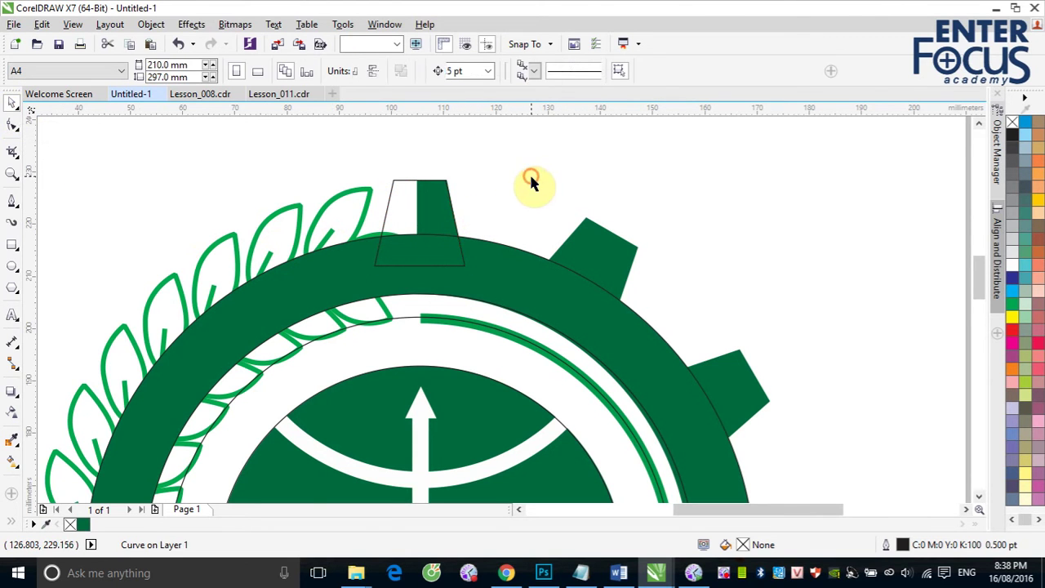
- Make an enlarged concentric copy of the circle inside the gear ring, about 171 mm in diameter, enclosing the whole gear
{"action": "scroll", "coordinate": [531, 178], "scroll_direction": "down", "scroll_amount": 4}
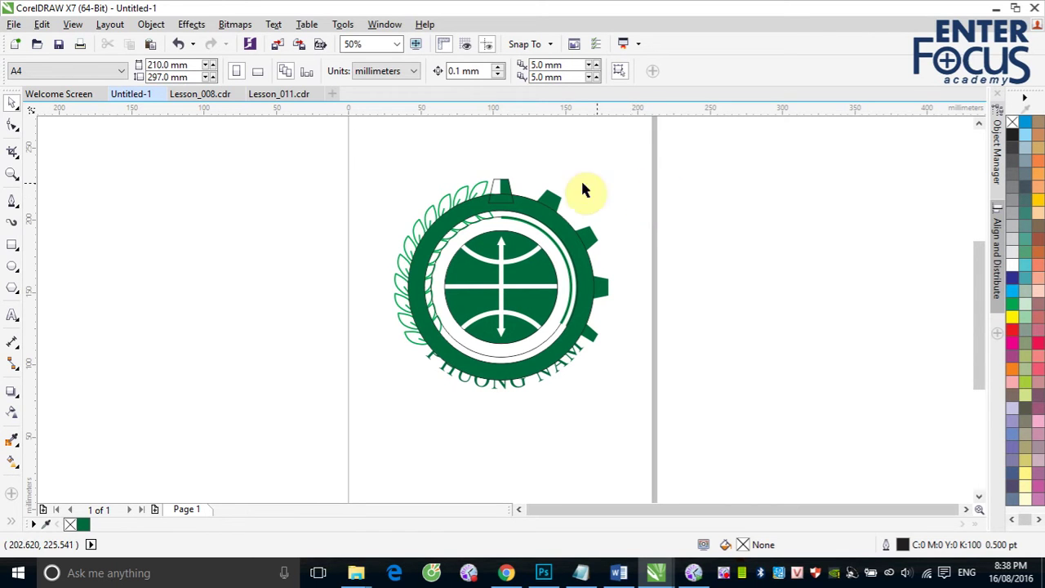
{"action": "left_click", "coordinate": [496, 219]}
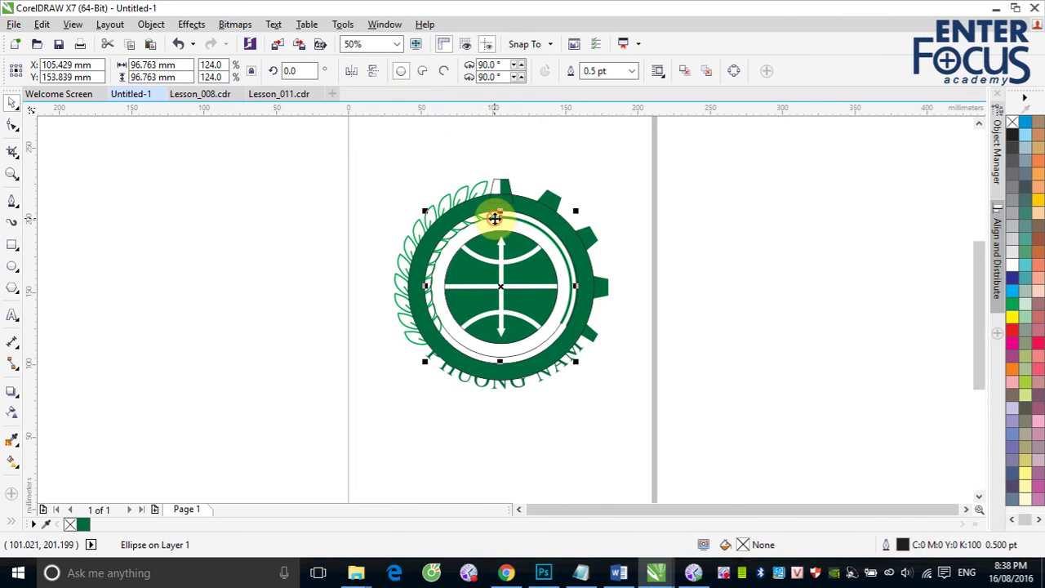
{"action": "left_click_drag", "start_coordinate": [575, 212], "coordinate": [659, 159]}
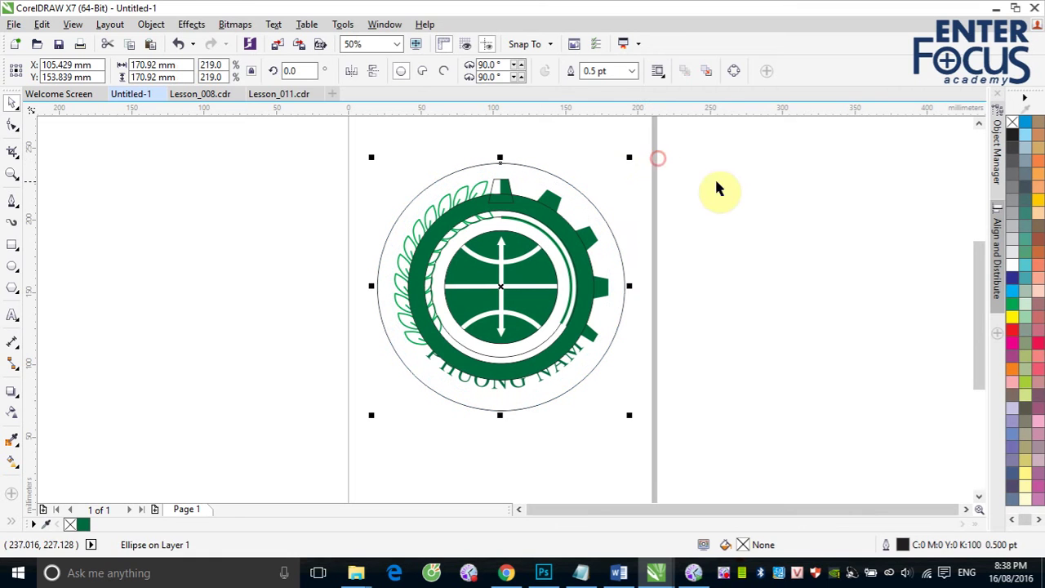
{"action": "left_click", "coordinate": [702, 227]}
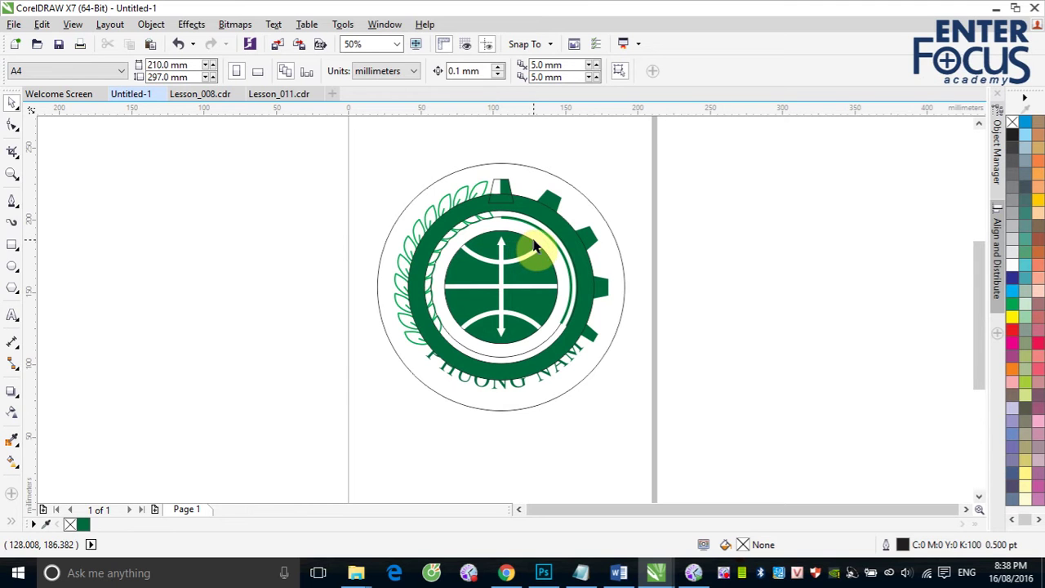
{"action": "left_click", "coordinate": [501, 205]}
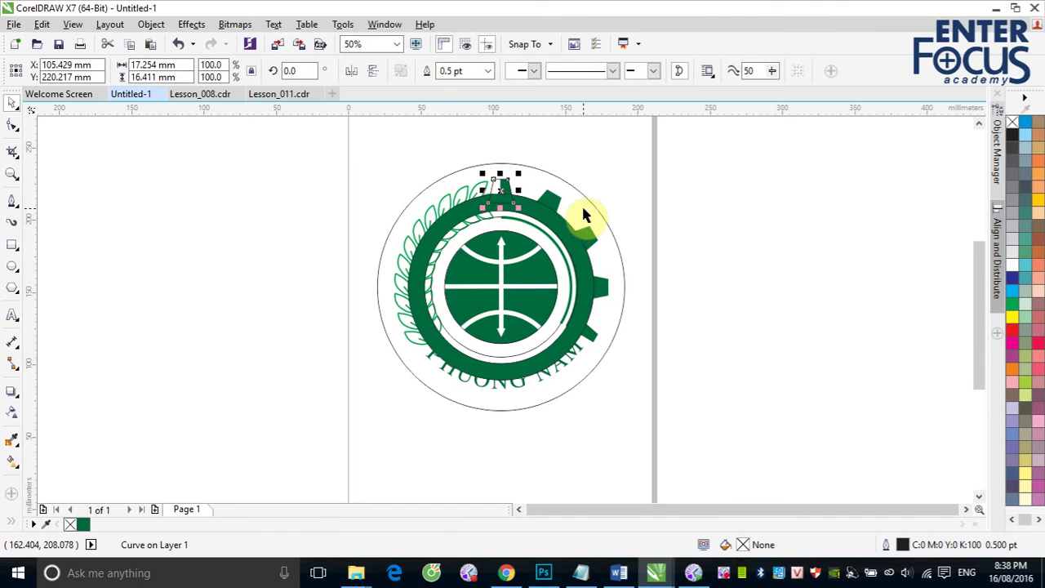
{"action": "left_click", "coordinate": [554, 173], "text": "shift"}
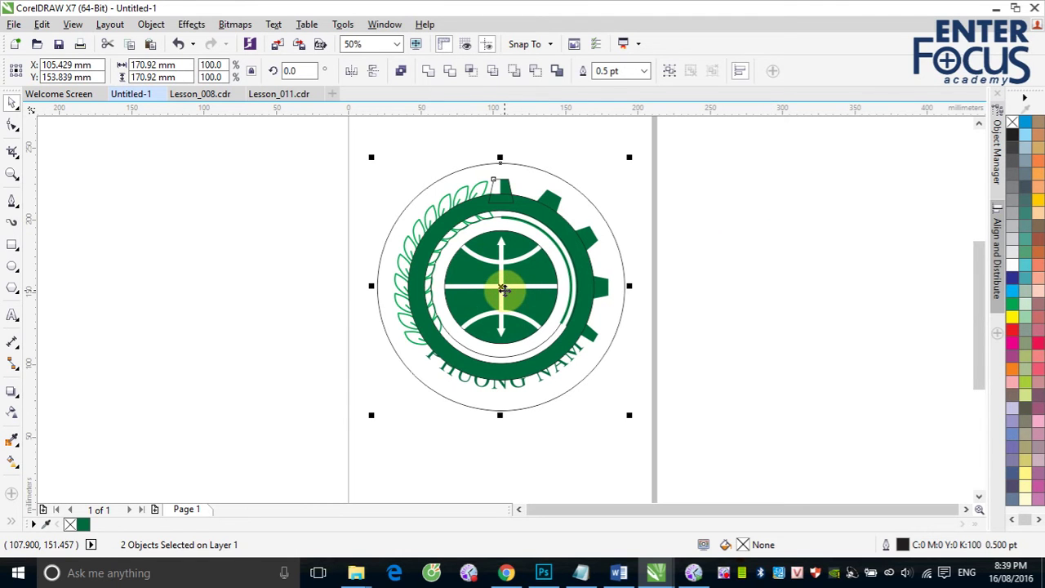
{"action": "left_click_drag", "start_coordinate": [502, 290], "coordinate": [503, 287]}
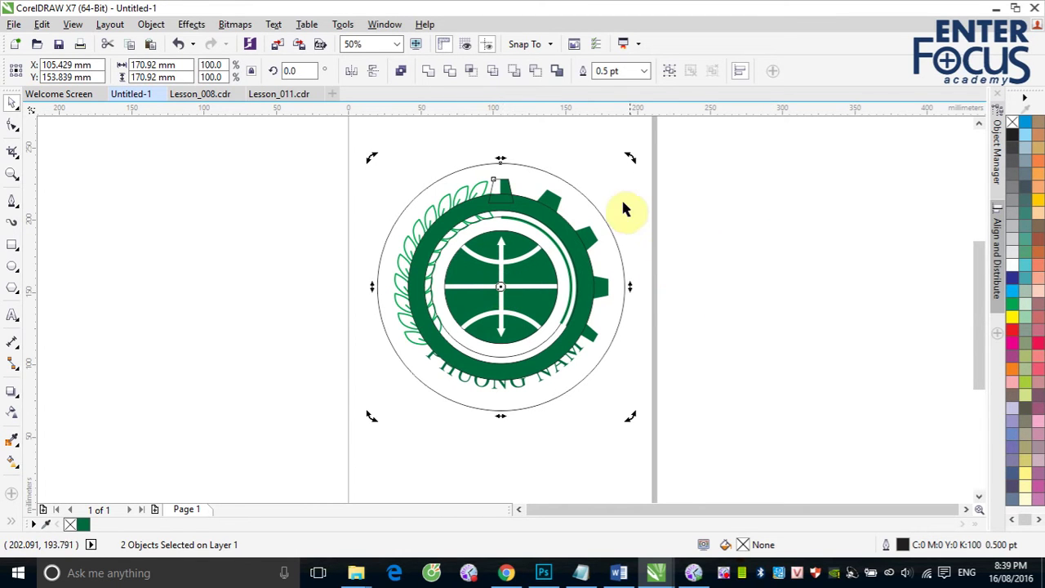
{"action": "left_click_drag", "start_coordinate": [631, 158], "coordinate": [606, 175]}
{"action": "left_click", "coordinate": [793, 209]}
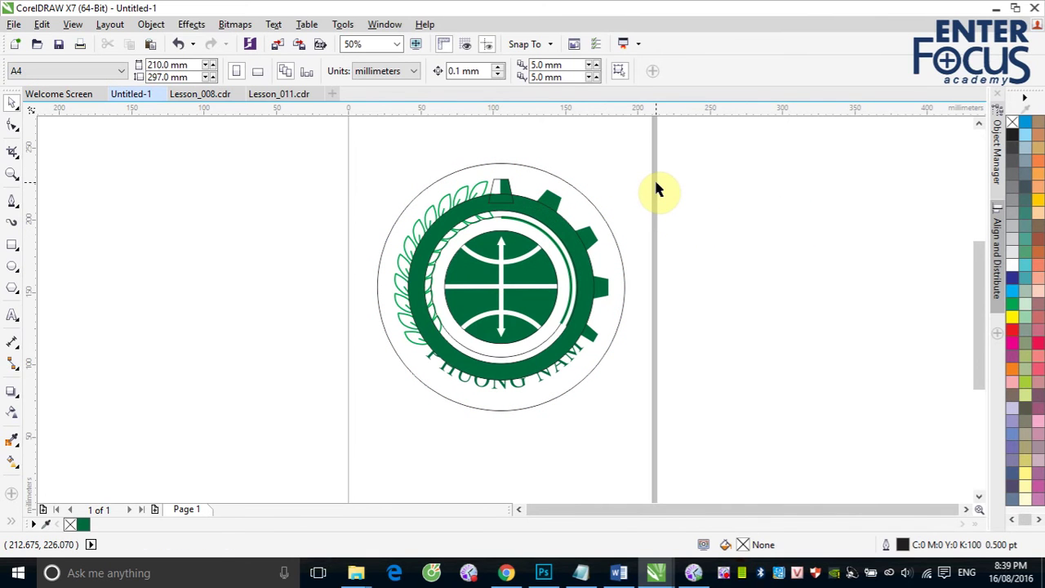
- Set the editing constrain angle to 30 degrees
{"action": "key", "text": "ctrl+j"}
{"action": "left_click", "coordinate": [595, 169]}
{"action": "double_click", "coordinate": [572, 173]}
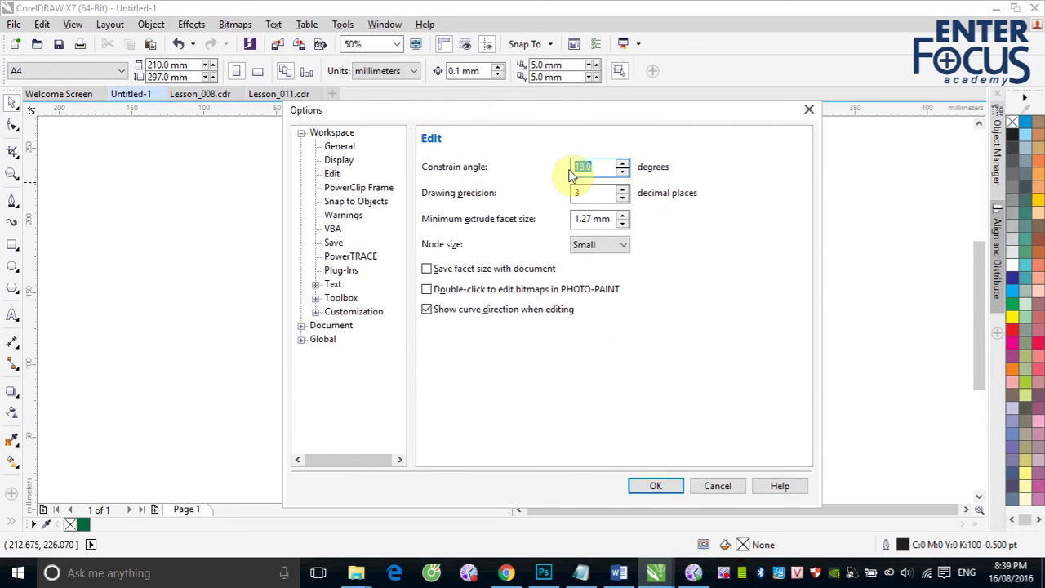
{"action": "type", "text": "15"}
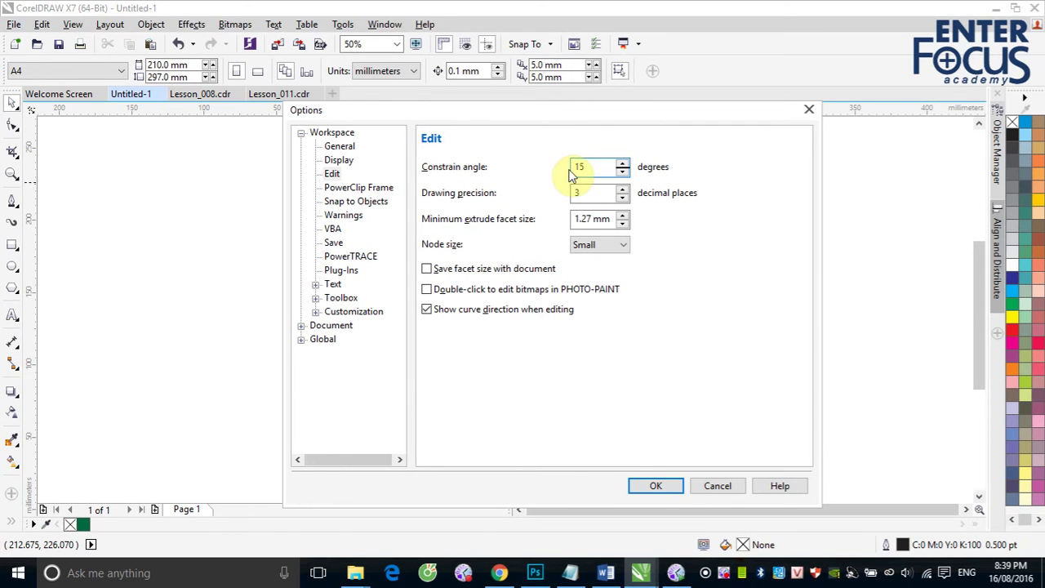
{"action": "double_click", "coordinate": [583, 167]}
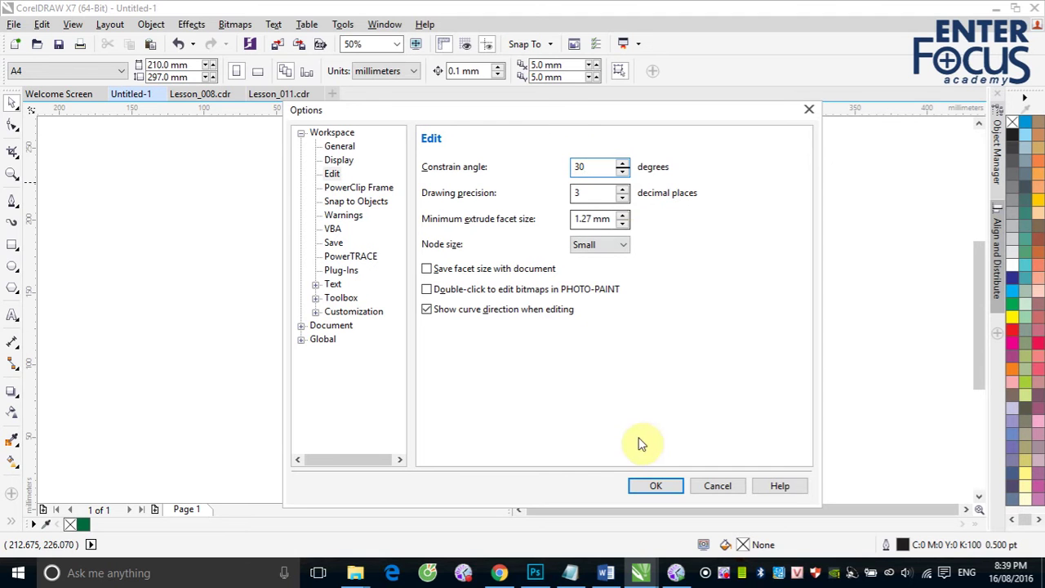
{"action": "left_click", "coordinate": [660, 487]}
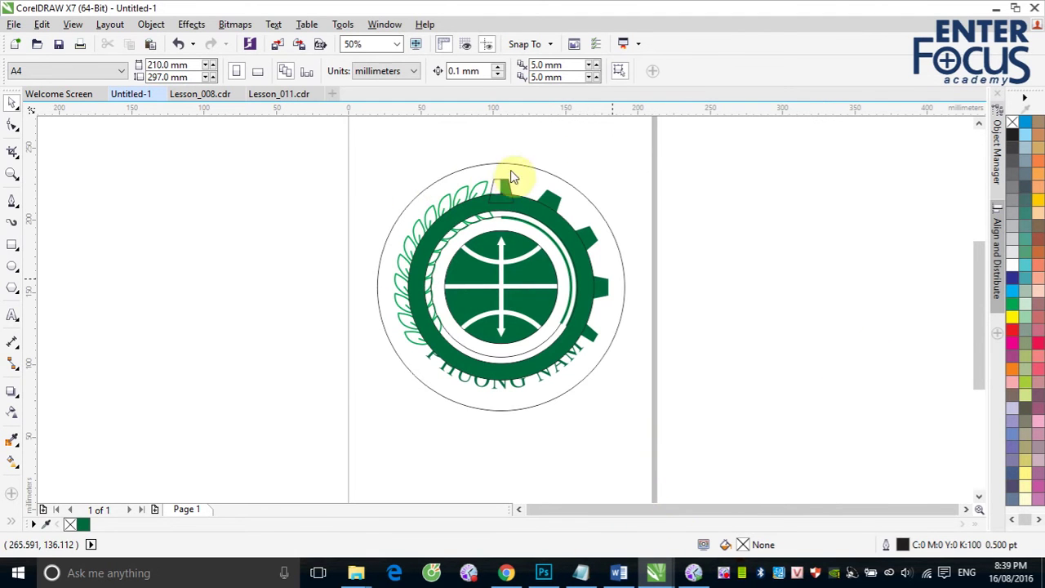
- Make a copy of the tooth and the large outer circle together, rotated 30 degrees clockwise about their shared centre
{"action": "left_click", "coordinate": [513, 203]}
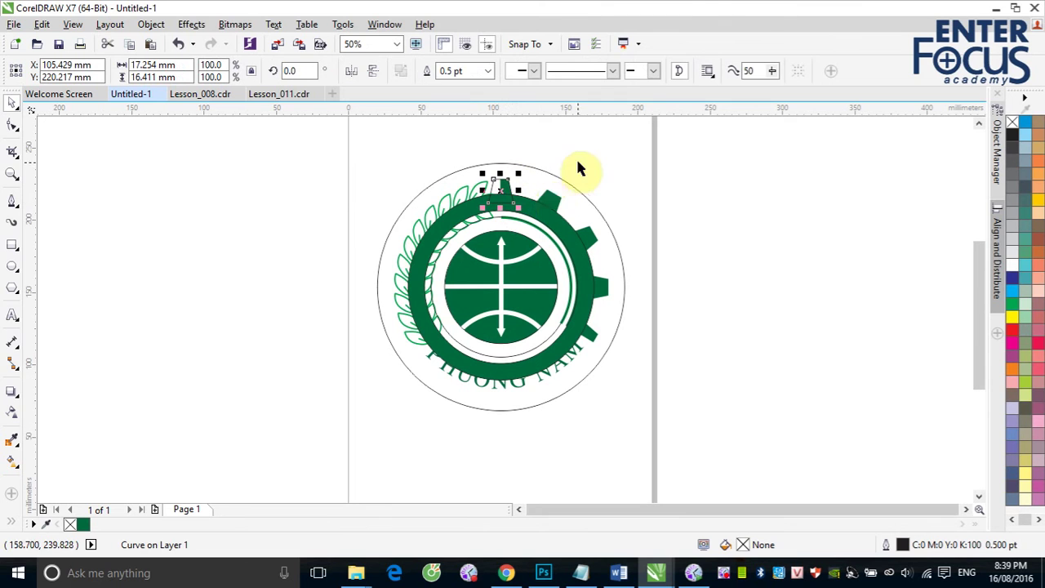
{"action": "left_click", "coordinate": [543, 171], "text": "shift"}
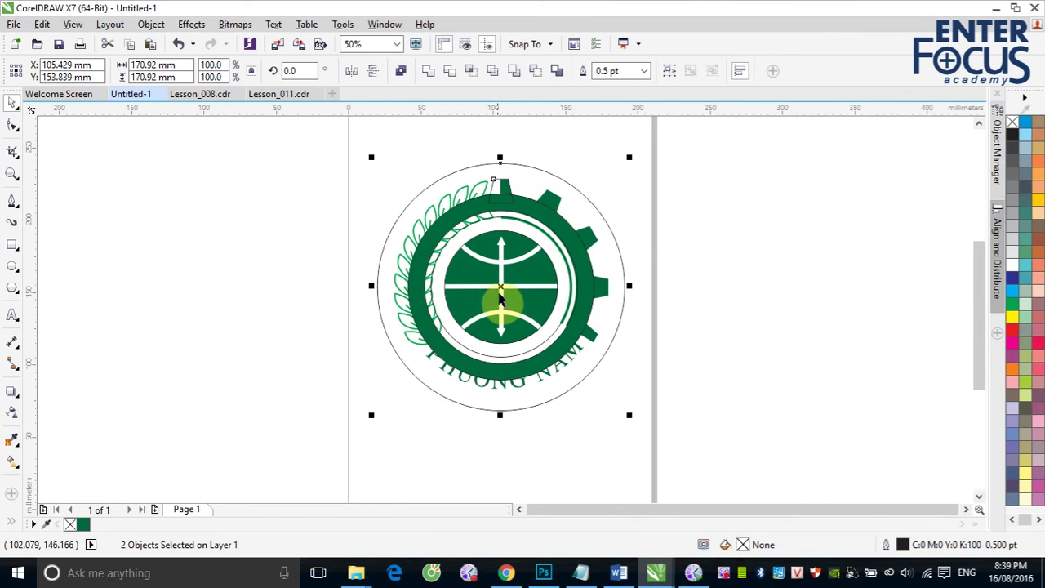
{"action": "left_click", "coordinate": [498, 288]}
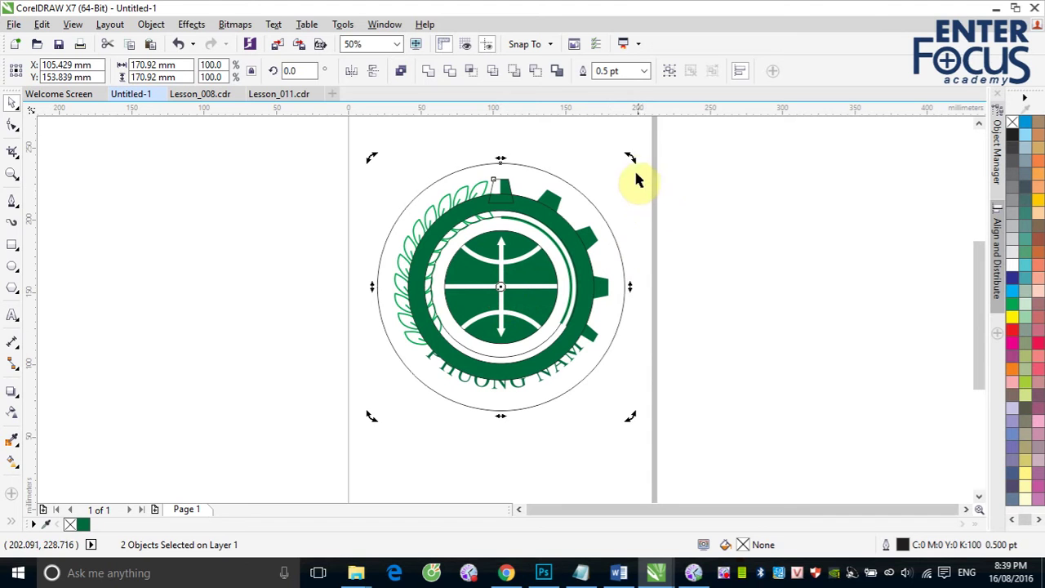
{"action": "left_click_drag", "start_coordinate": [630, 157], "coordinate": [677, 204]}
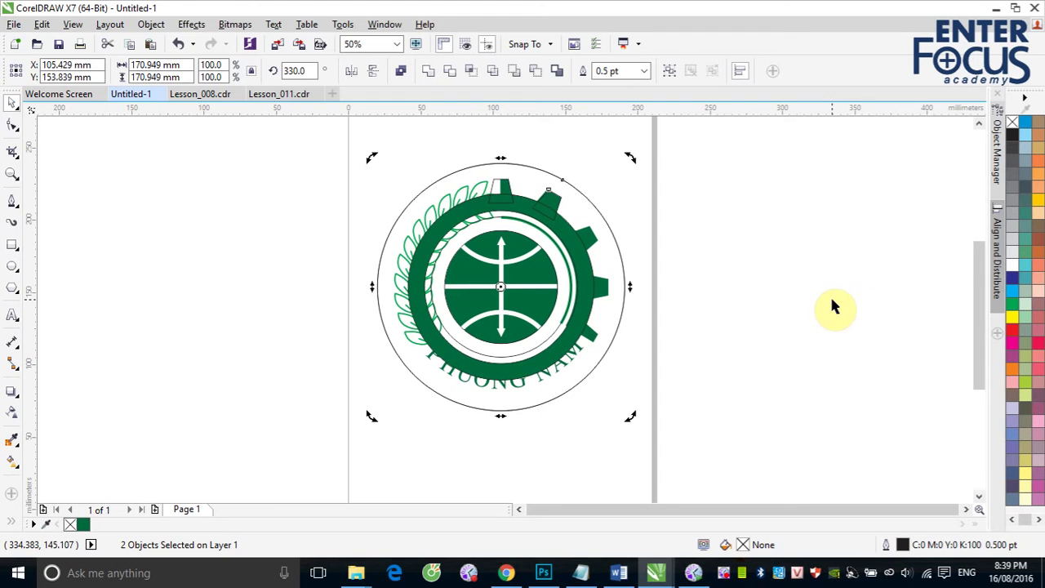
- Repeat the rotated copy until twelve teeth surround the ring, and delete the stacked large outer circles
{"action": "key", "text": "ctrl+r"}
{"action": "key", "text": "ctrl+r"}
{"action": "key", "text": "ctrl+r"}
{"action": "key", "text": "ctrl+r"}
{"action": "key", "text": "ctrl+r"}
{"action": "key", "text": "ctrl+r"}
{"action": "key", "text": "ctrl+r"}
{"action": "key", "text": "ctrl+r"}
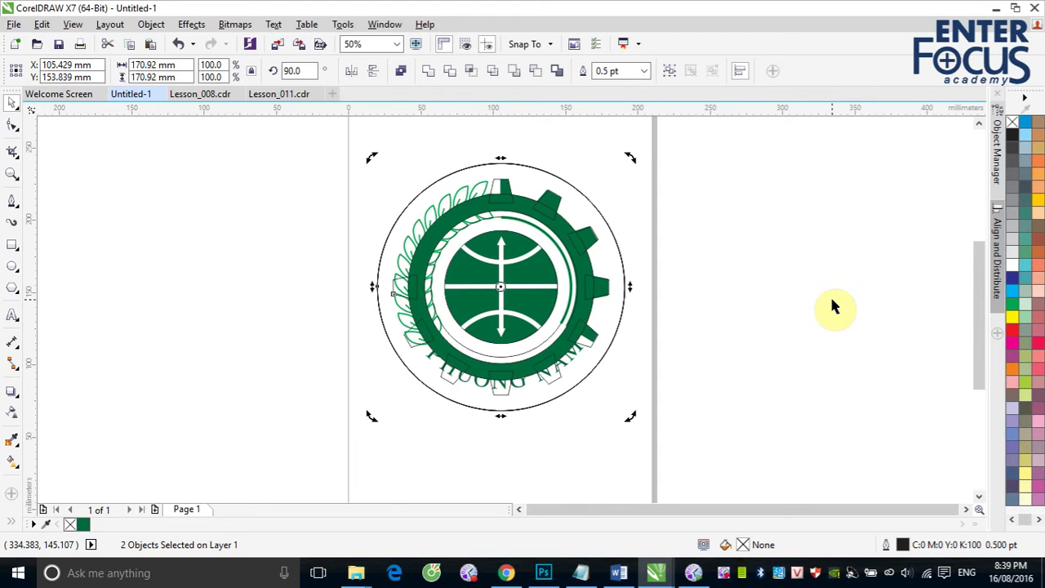
{"action": "key", "text": "ctrl+r"}
{"action": "key", "text": "ctrl+r"}
{"action": "left_click", "coordinate": [928, 276]}
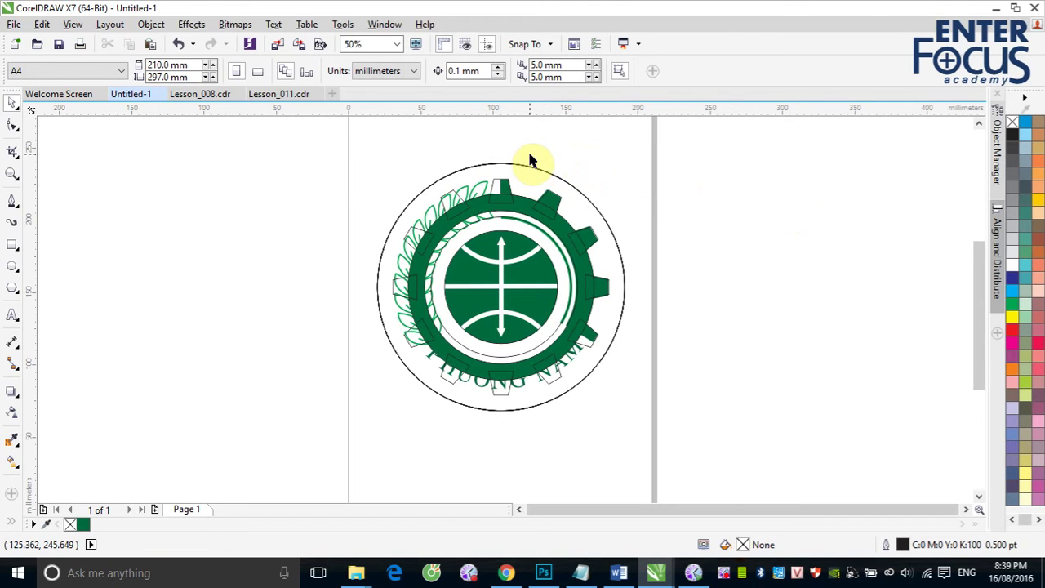
{"action": "key", "text": "ctrl+a"}
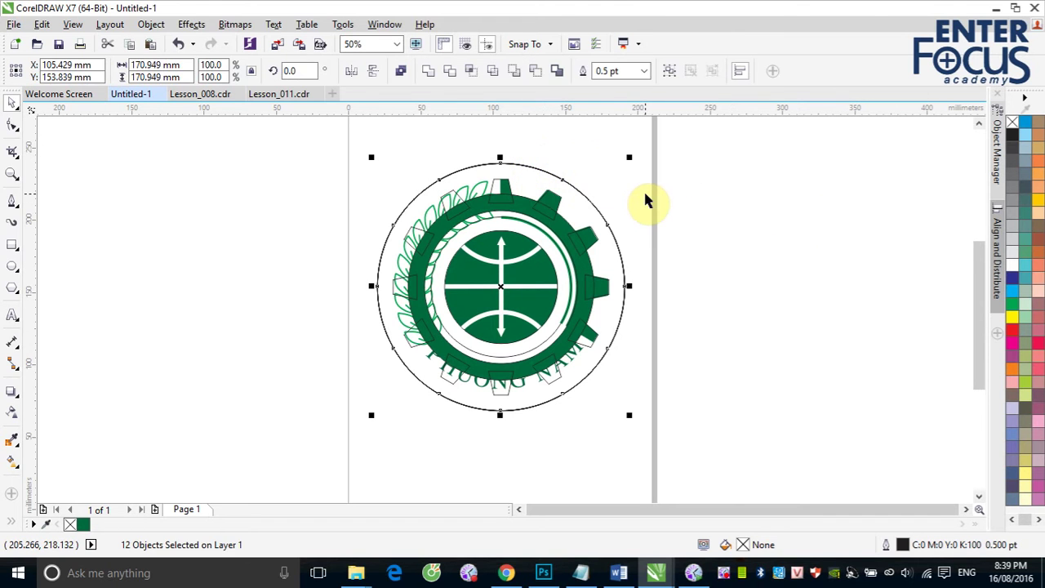
{"action": "left_click", "coordinate": [645, 200]}
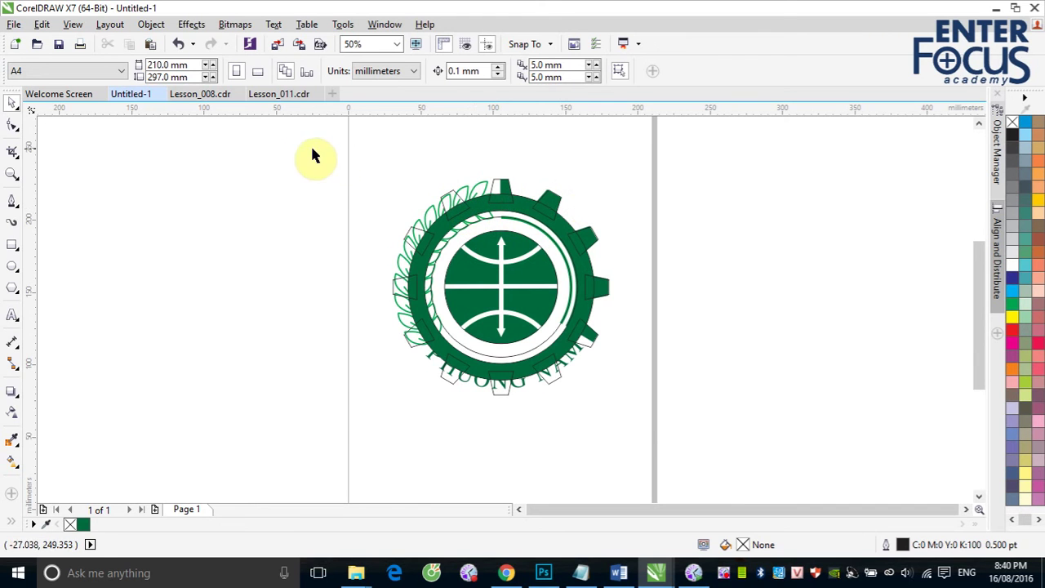
- Weld the twelve teeth and the gear ring into one shape, leaving out the two circles inside the ring
{"action": "left_click_drag", "start_coordinate": [312, 150], "coordinate": [675, 430]}
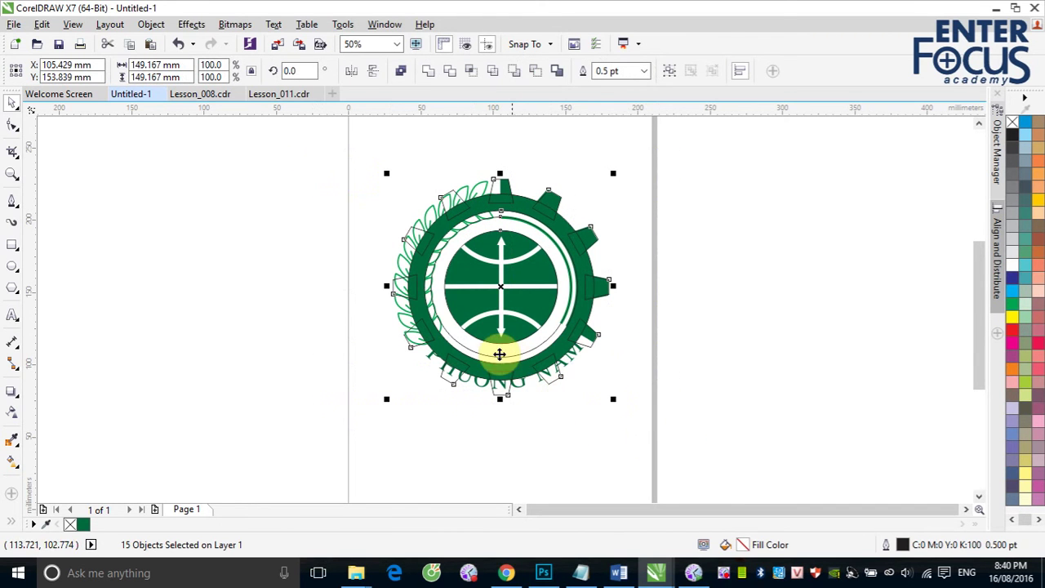
{"action": "left_click", "coordinate": [482, 356], "text": "shift"}
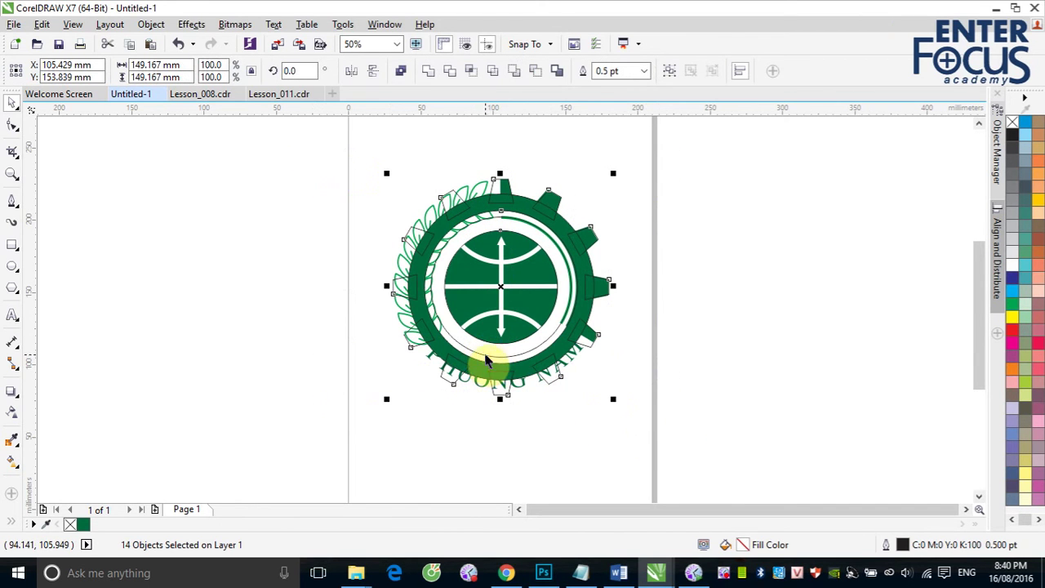
{"action": "left_click", "coordinate": [485, 355], "text": "shift"}
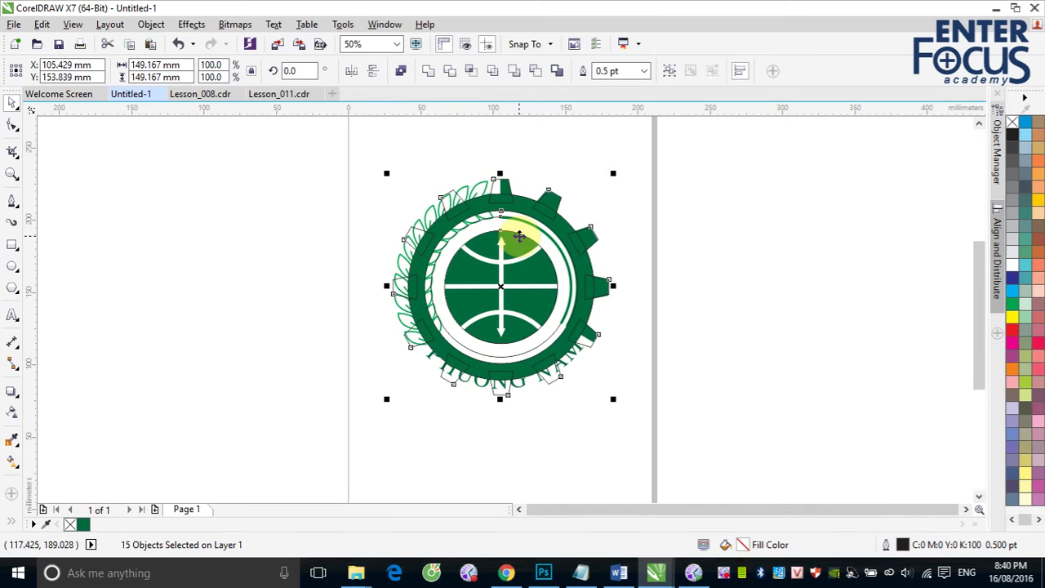
{"action": "left_click", "coordinate": [515, 228], "text": "shift"}
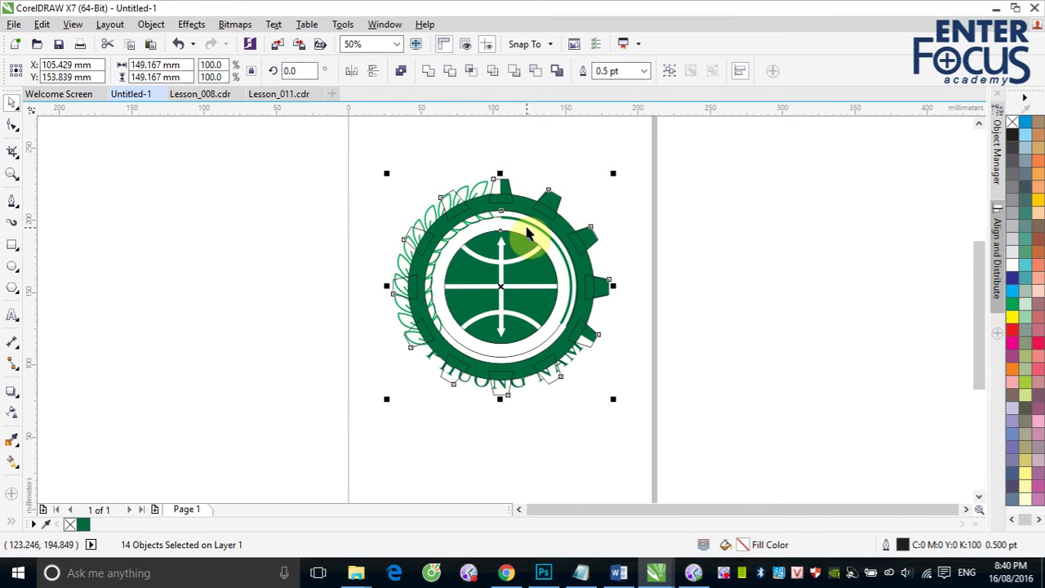
{"action": "left_click", "coordinate": [521, 239], "text": "shift"}
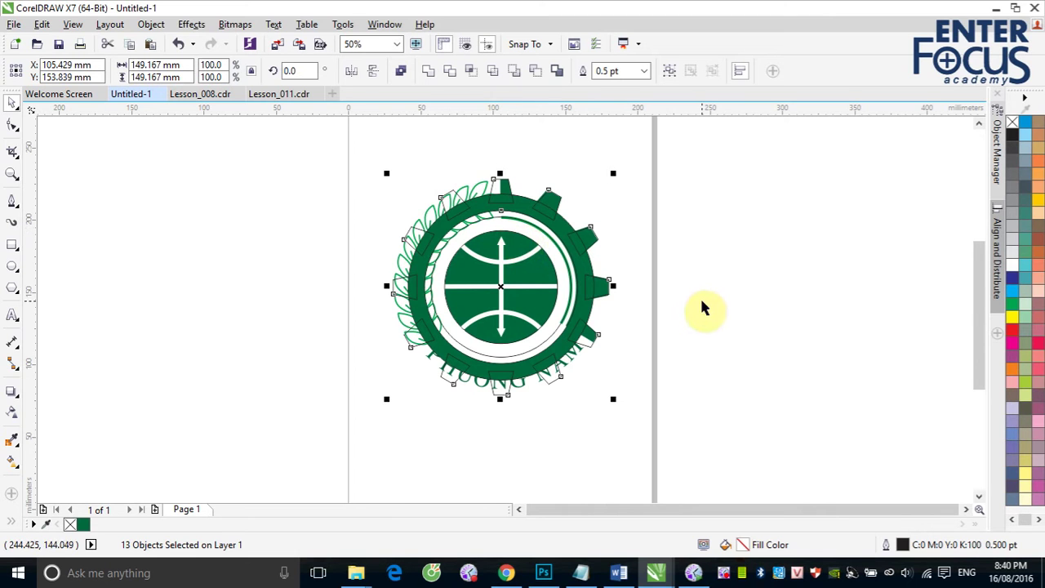
{"action": "left_click", "coordinate": [430, 74]}
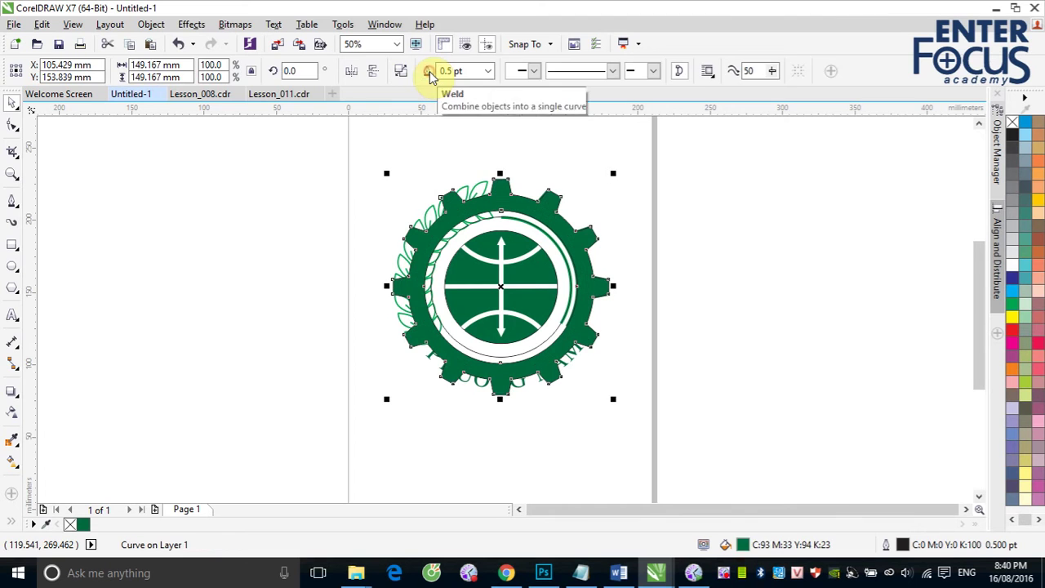
{"action": "left_click", "coordinate": [752, 275]}
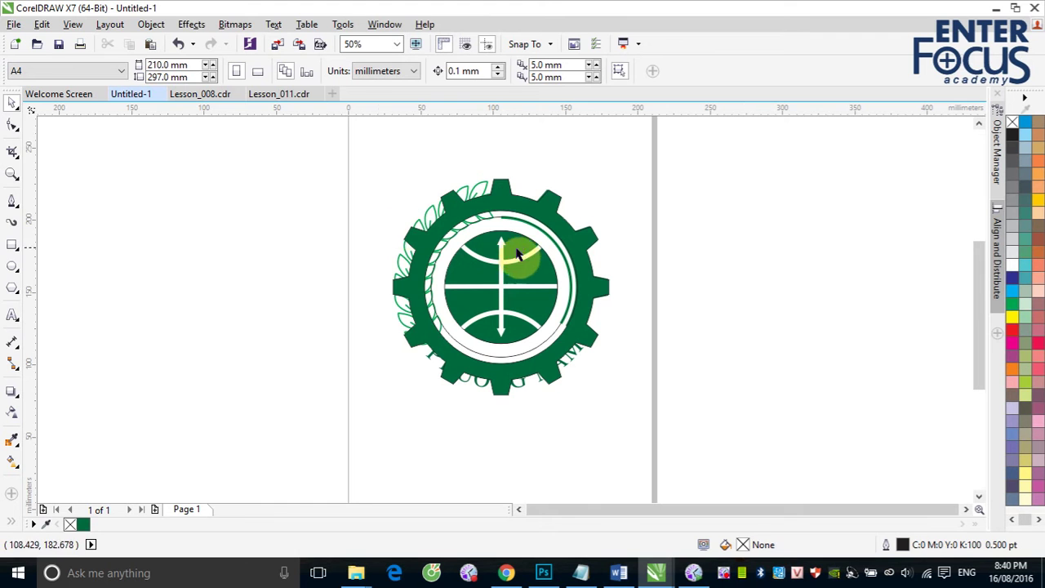
- Make a concentric copy of the circle inside the gear, about 177 mm in diameter, and turn it into a pie from 90° to about 329.5°
{"action": "left_click", "coordinate": [494, 222]}
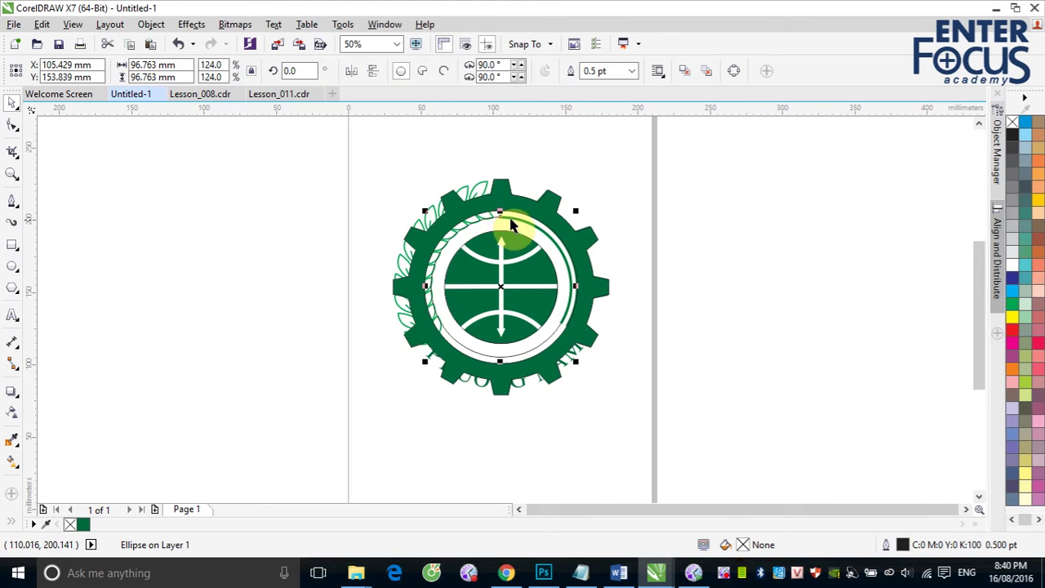
{"action": "left_click_drag", "start_coordinate": [576, 210], "coordinate": [665, 155]}
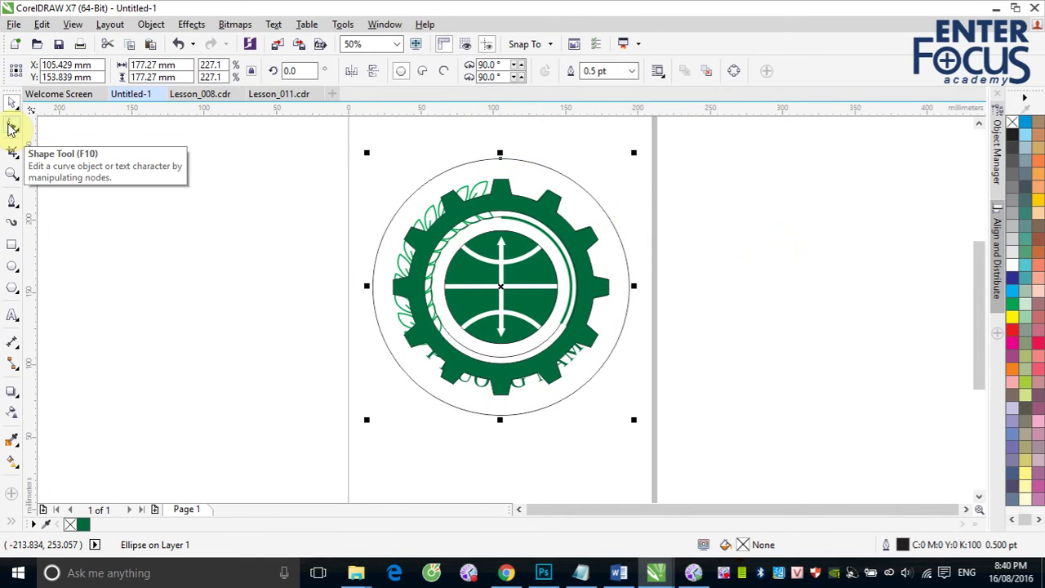
{"action": "left_click", "coordinate": [12, 128]}
{"action": "left_click_drag", "start_coordinate": [500, 154], "coordinate": [621, 356]}
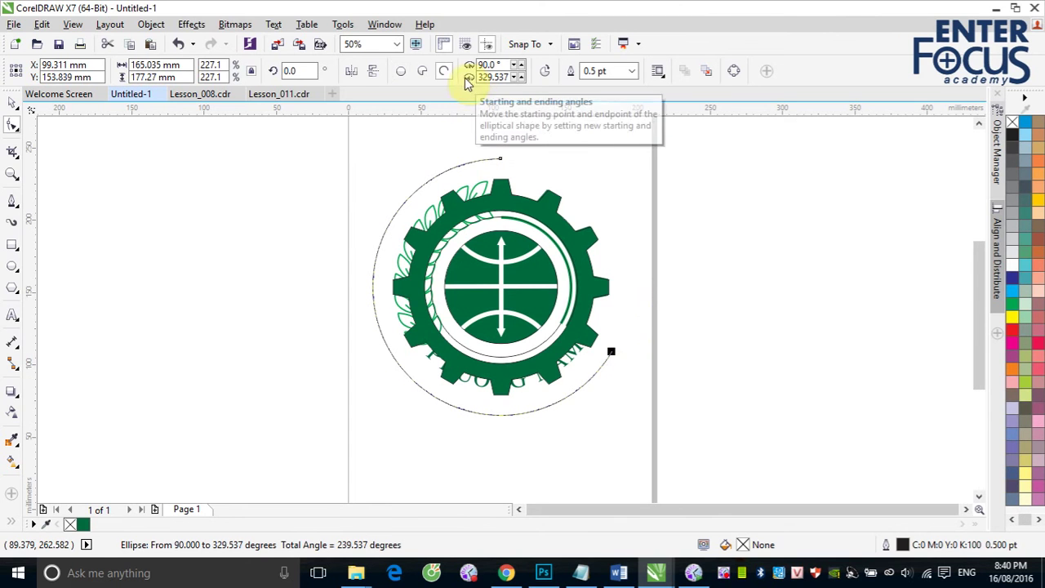
{"action": "left_click", "coordinate": [422, 70]}
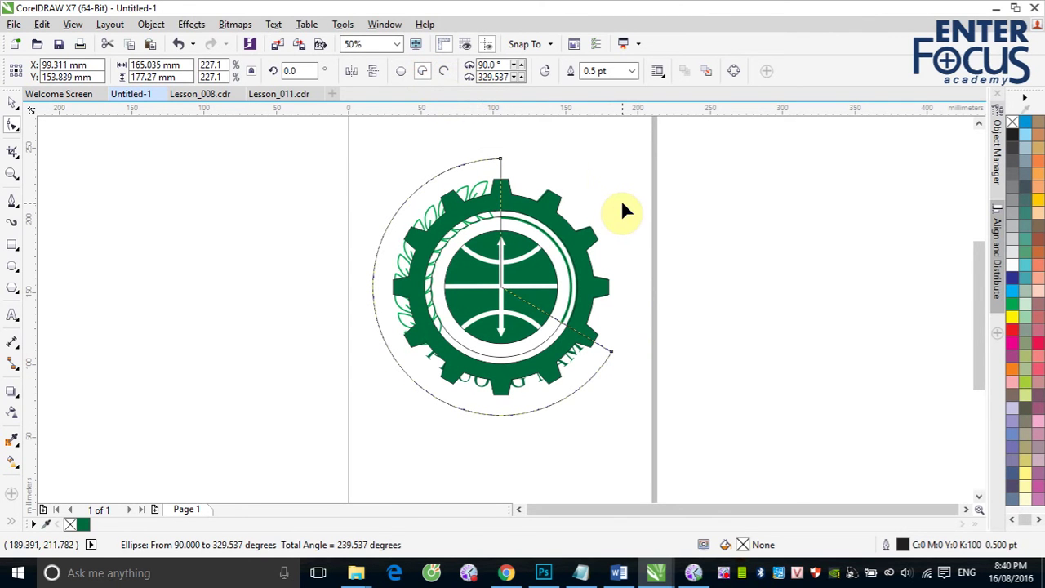
{"action": "left_click", "coordinate": [545, 73]}
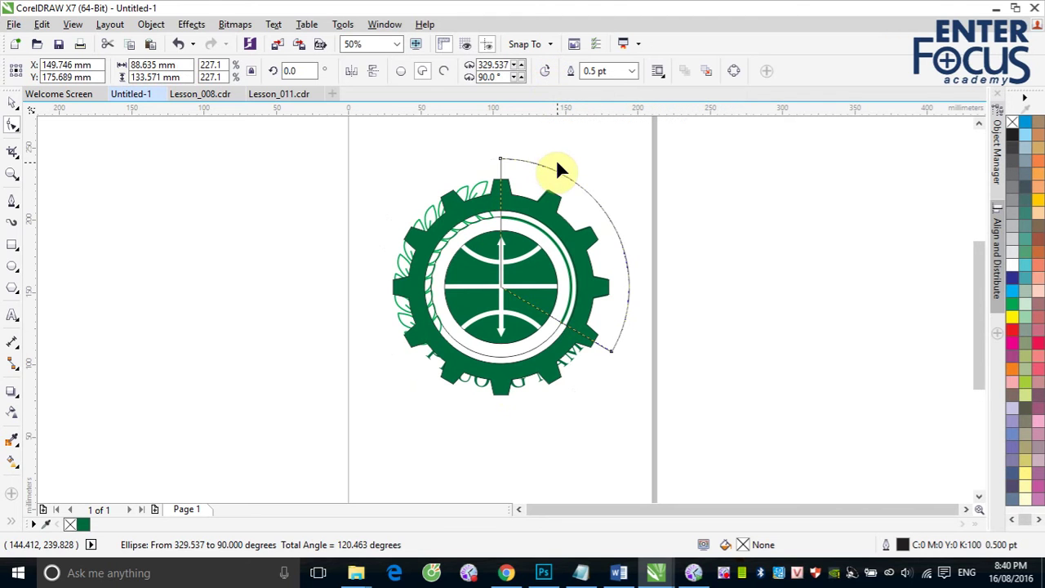
{"action": "key", "text": "ctrl+z"}
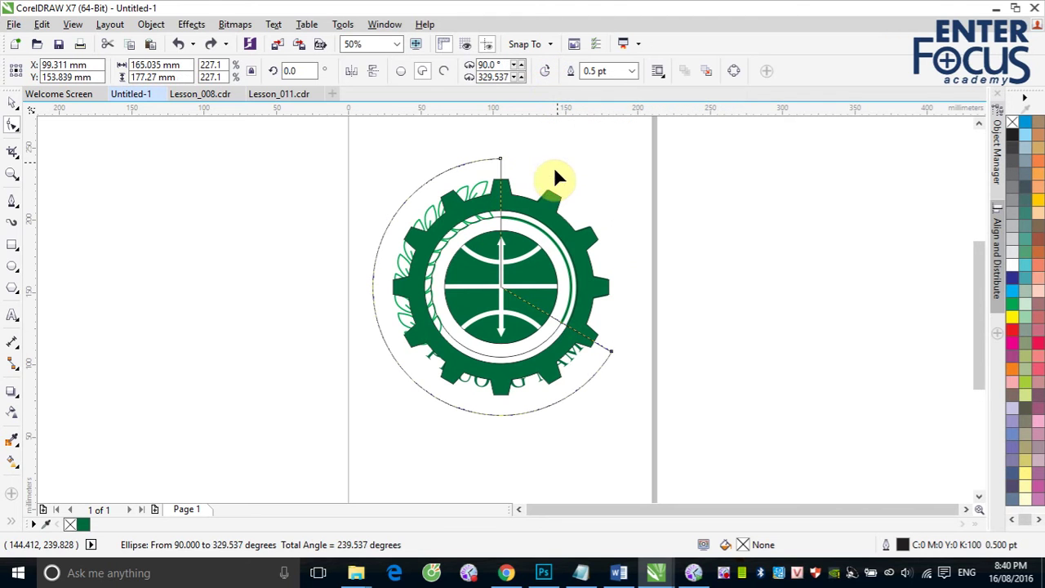
- Subtract the pie from the gear with Back Minus Front, keeping only the gear section over the reference teeth
{"action": "left_click", "coordinate": [12, 102]}
{"action": "left_click", "coordinate": [547, 210], "text": "shift"}
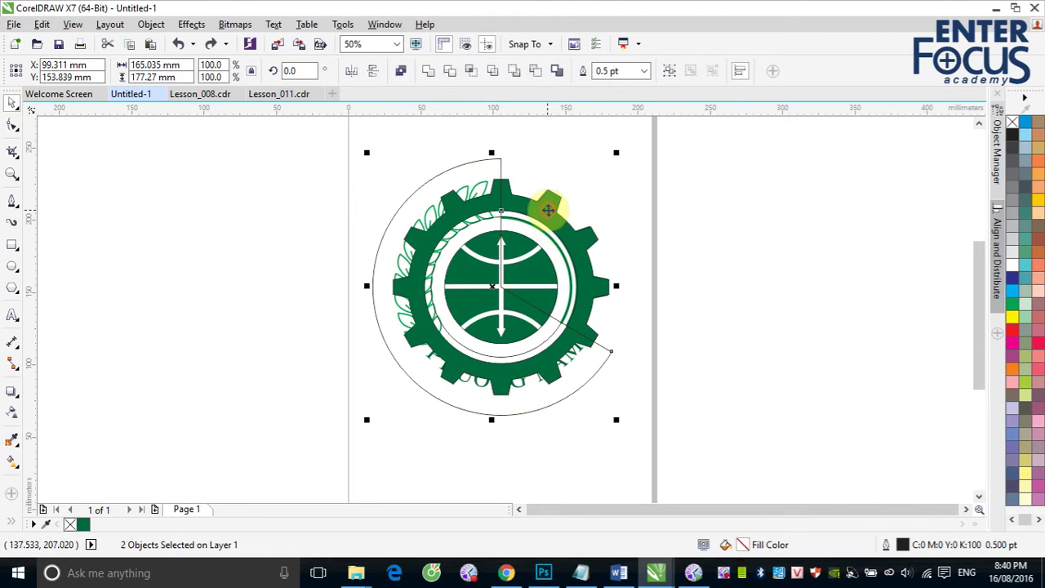
{"action": "left_click", "coordinate": [536, 72]}
{"action": "left_click", "coordinate": [731, 263]}
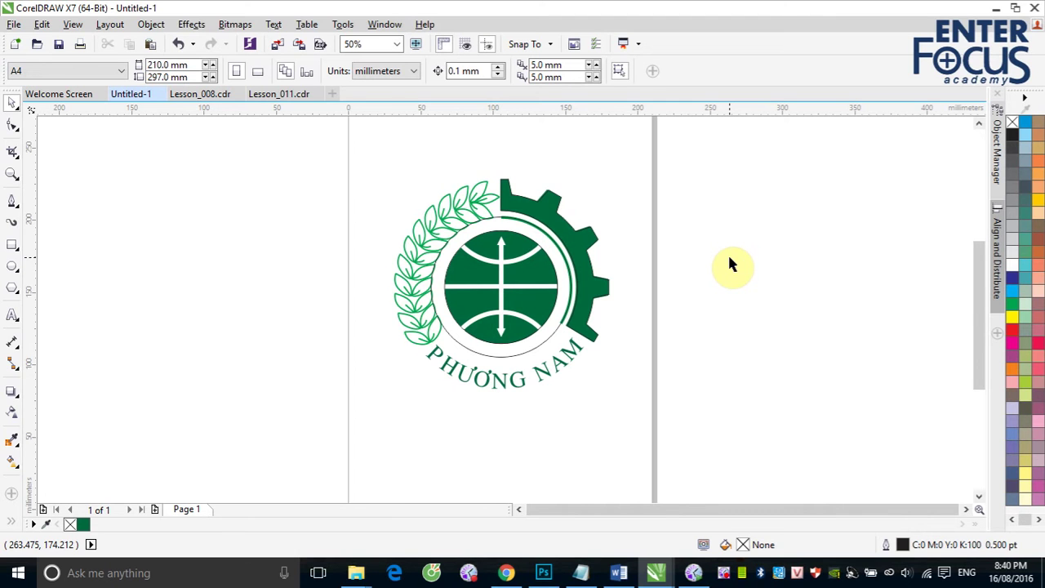
- Turn the circle inside the gear into an arc from about 329.6° to 90° that follows the reference's thin green arc
{"action": "key", "text": "z"}
{"action": "left_click_drag", "start_coordinate": [381, 192], "coordinate": [669, 400]}
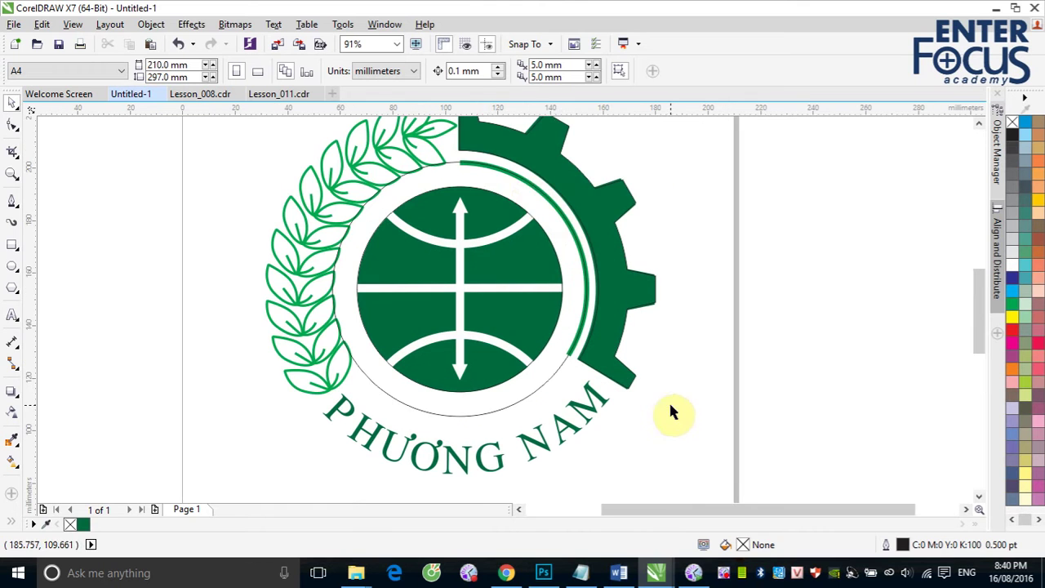
{"action": "left_click", "coordinate": [447, 167]}
{"action": "left_click", "coordinate": [12, 124]}
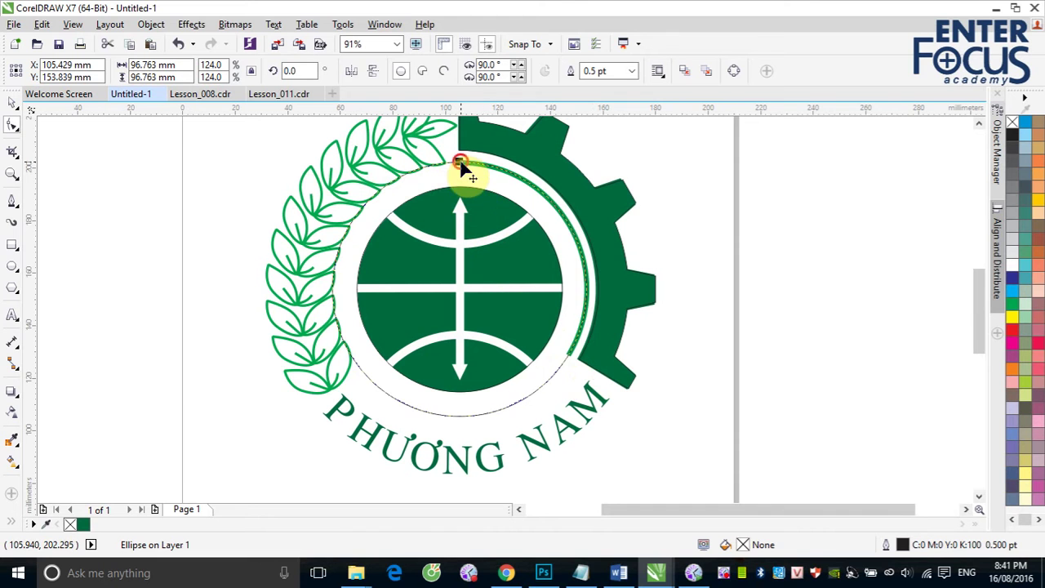
{"action": "left_click_drag", "start_coordinate": [461, 163], "coordinate": [576, 362]}
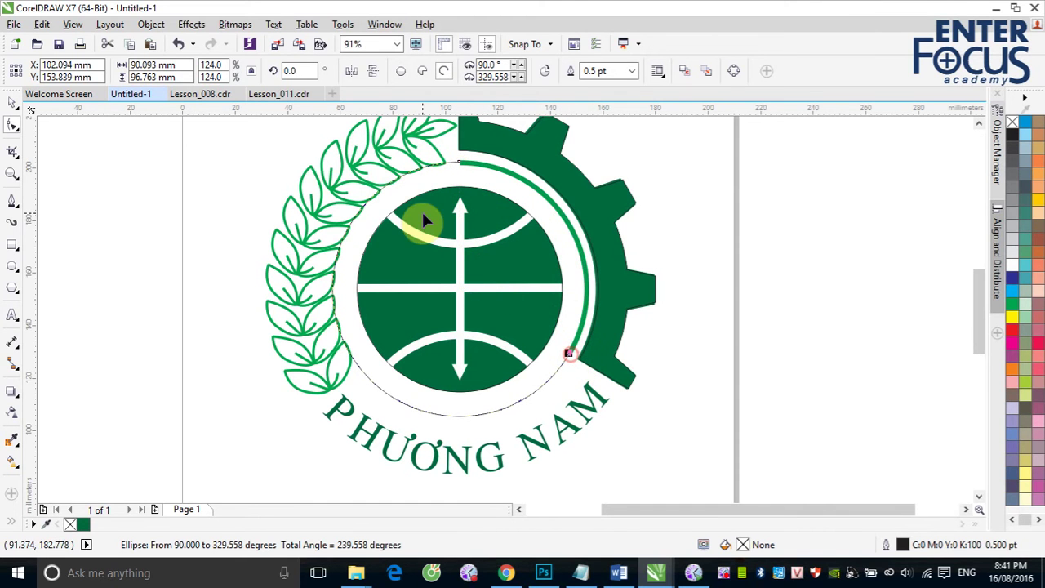
{"action": "left_click", "coordinate": [546, 70]}
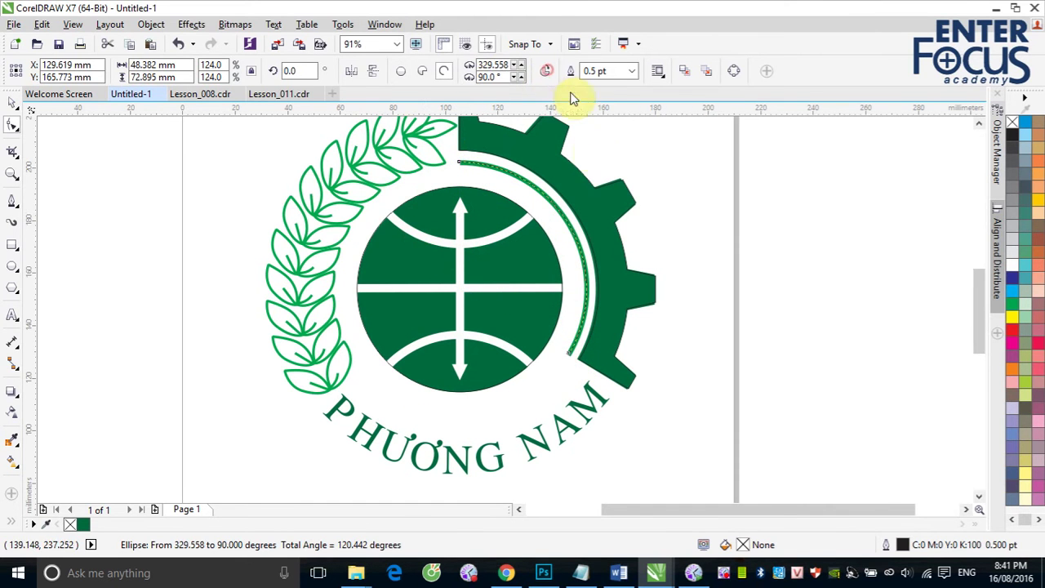
- Thicken the outline of the arc inside the gear to 5 pt and deselect it
{"action": "left_click", "coordinate": [631, 71]}
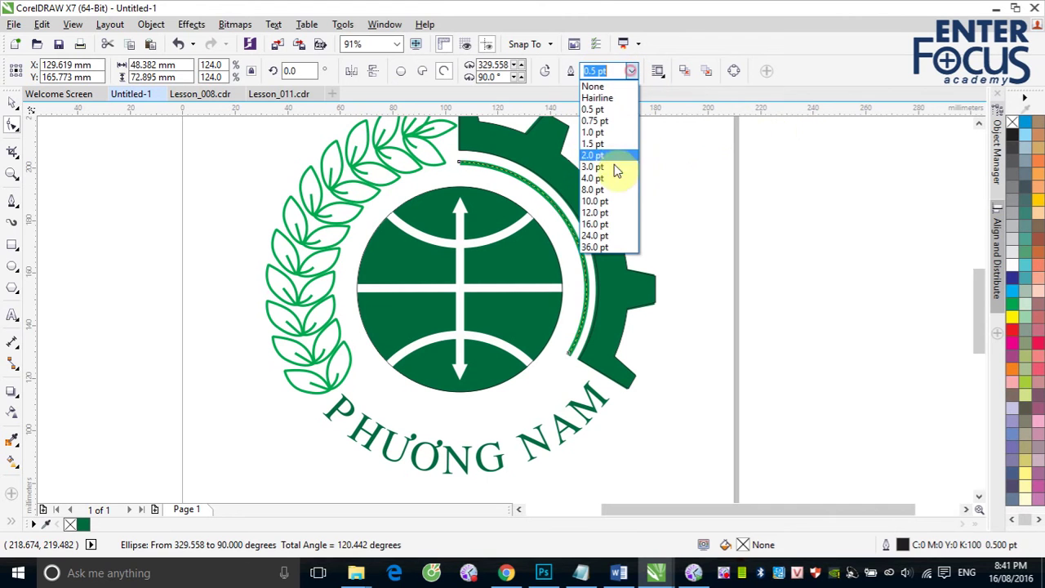
{"action": "left_click", "coordinate": [609, 166]}
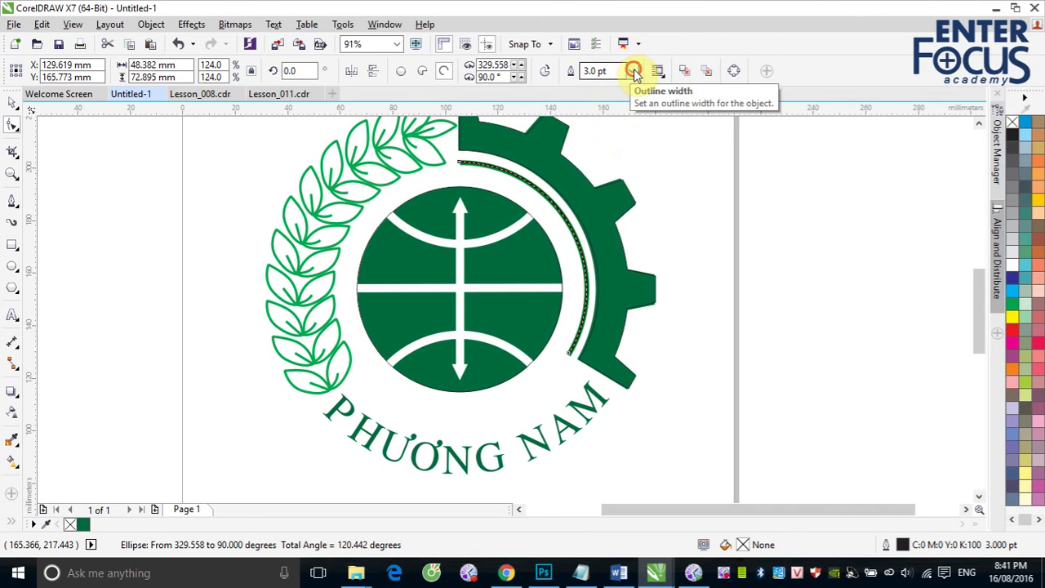
{"action": "left_click", "coordinate": [635, 72]}
{"action": "left_click", "coordinate": [608, 175]}
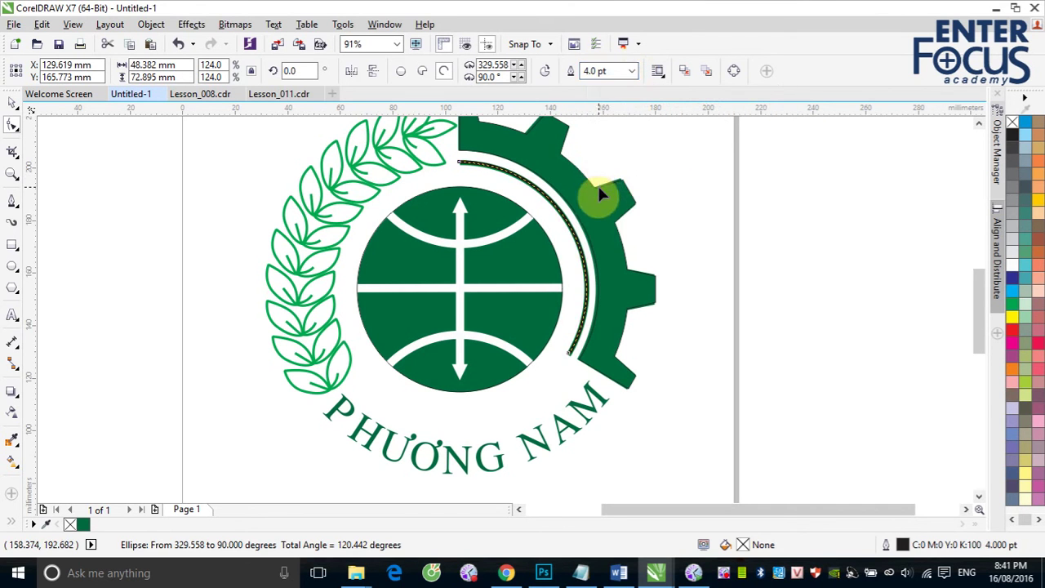
{"action": "left_click", "coordinate": [632, 71]}
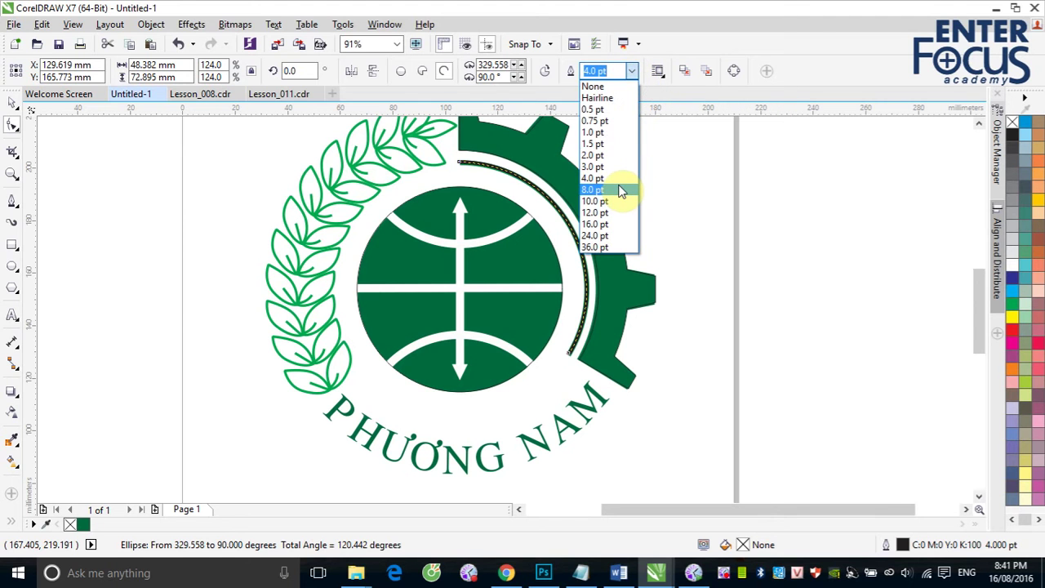
{"action": "left_click", "coordinate": [589, 72]}
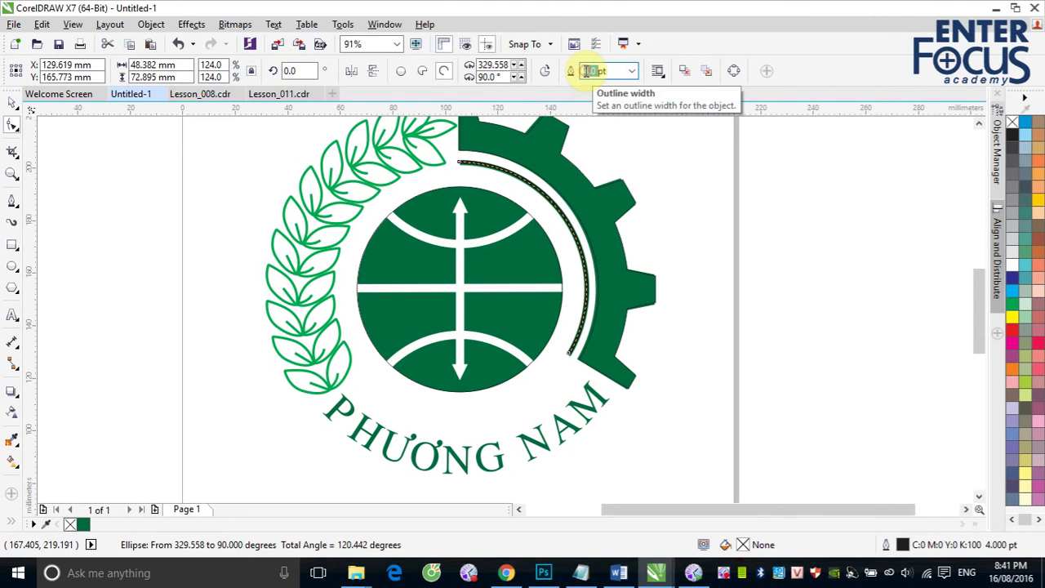
{"action": "double_click", "coordinate": [589, 71]}
{"action": "type", "text": "5pt"}
{"action": "key", "text": "Return"}
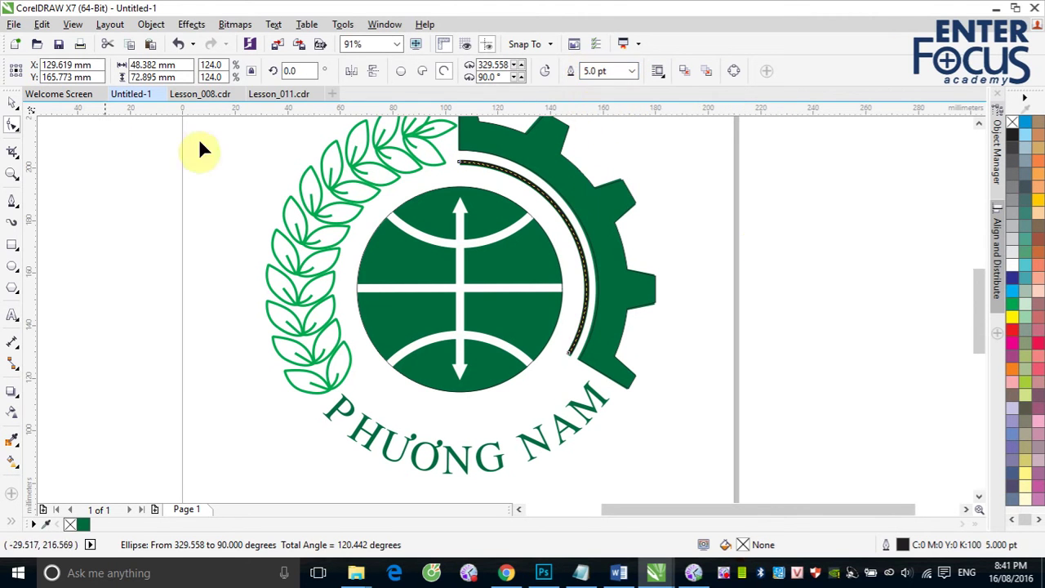
{"action": "left_click", "coordinate": [12, 102]}
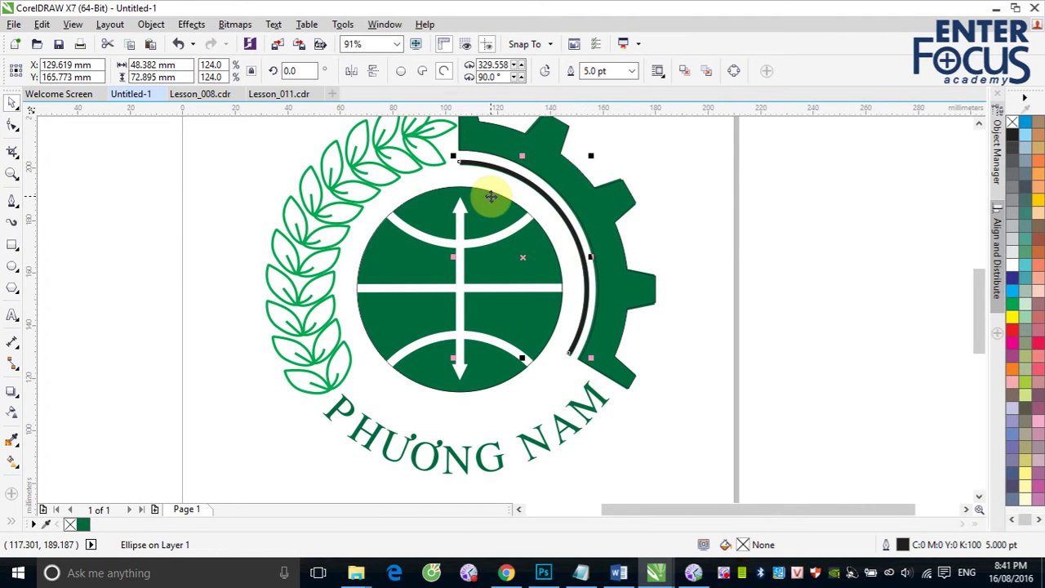
{"action": "left_click", "coordinate": [747, 215]}
- Copy the globe circle straight up onto the reference's upper white curve, and add a concentric copy about 70.7 mm in diameter
{"action": "left_click", "coordinate": [540, 252]}
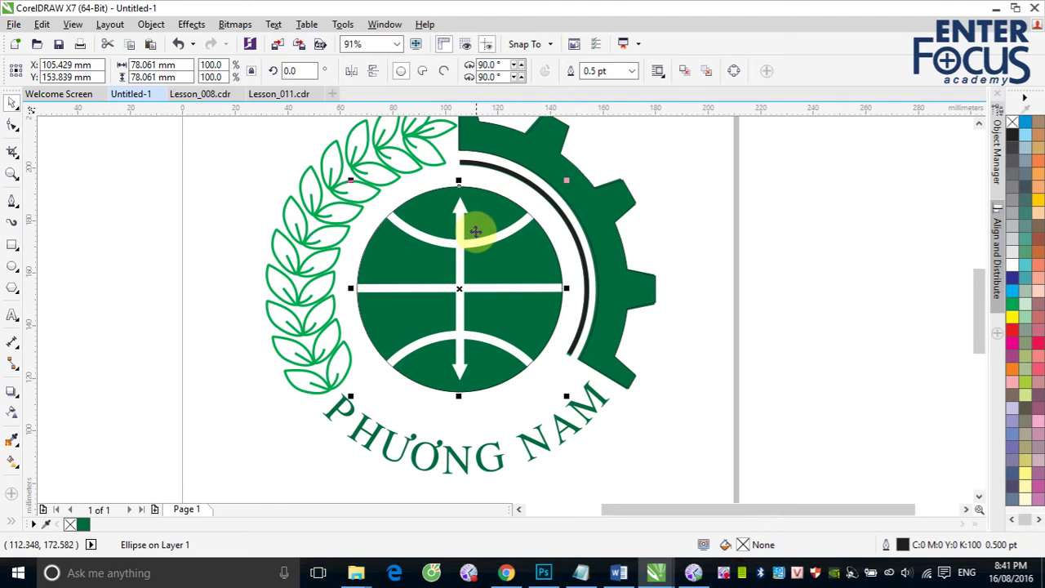
{"action": "left_click_drag", "start_coordinate": [461, 289], "coordinate": [453, 147]}
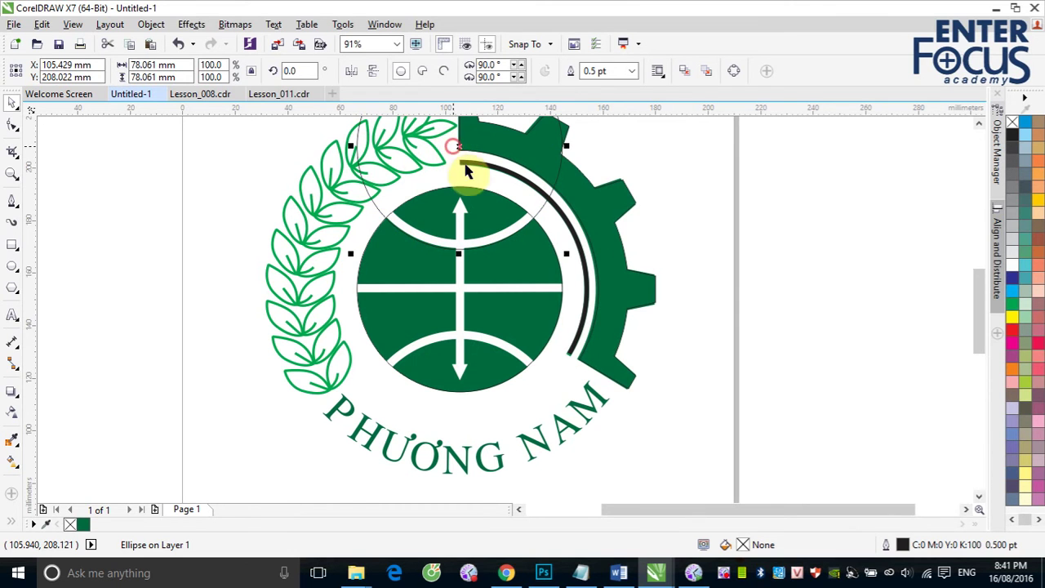
{"action": "left_click", "coordinate": [980, 123]}
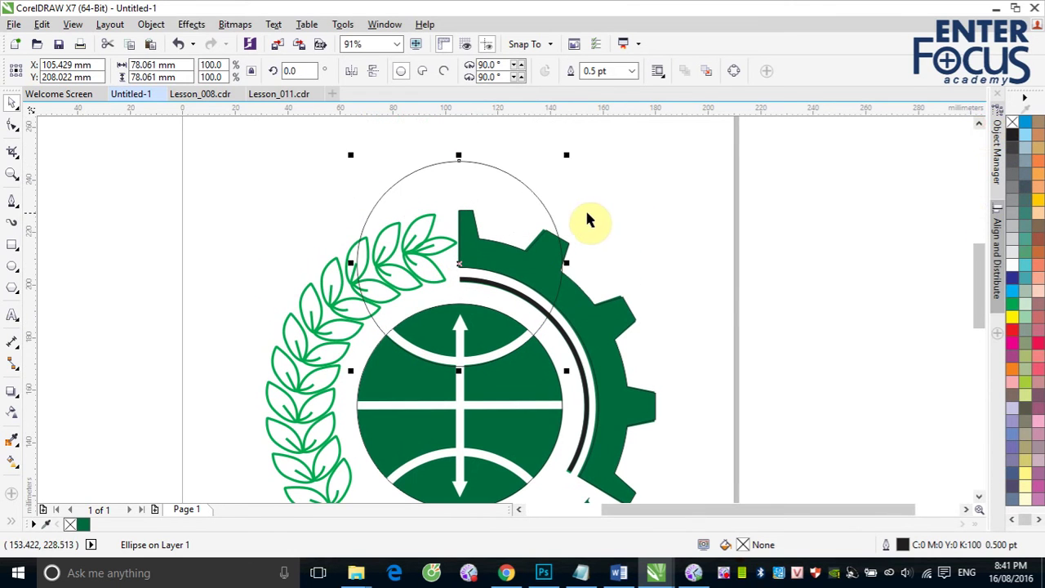
{"action": "mouse_move", "coordinate": [565, 157]}
{"action": "left_mouse_down"}
{"action": "mouse_move", "coordinate": [553, 199]}
{"action": "mouse_move", "coordinate": [578, 170]}
{"action": "left_mouse_up"}
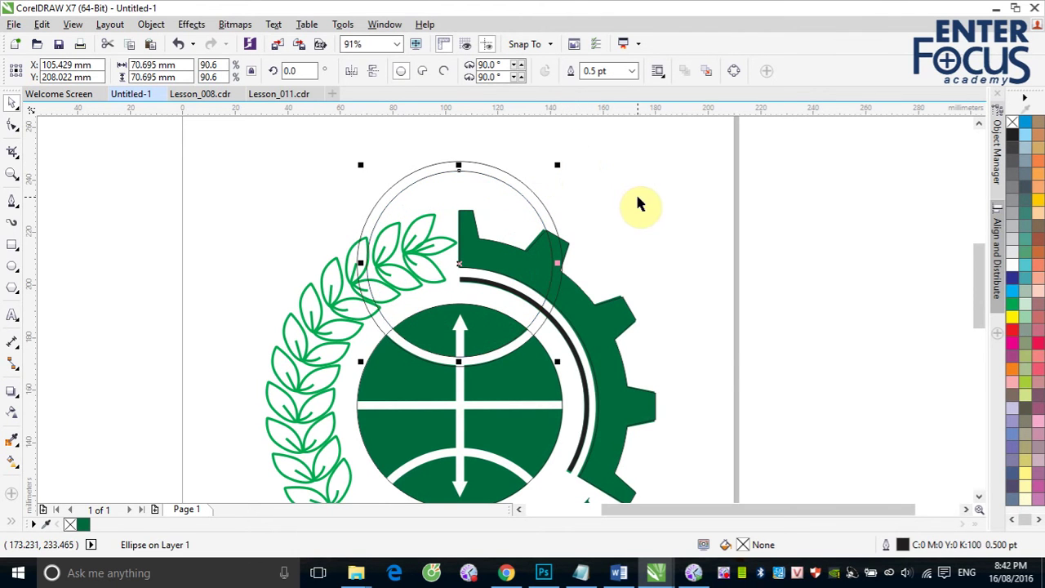
- Combine the two concentric circles above the globe into one ring and fill it with yellow
{"action": "left_click", "coordinate": [500, 155]}
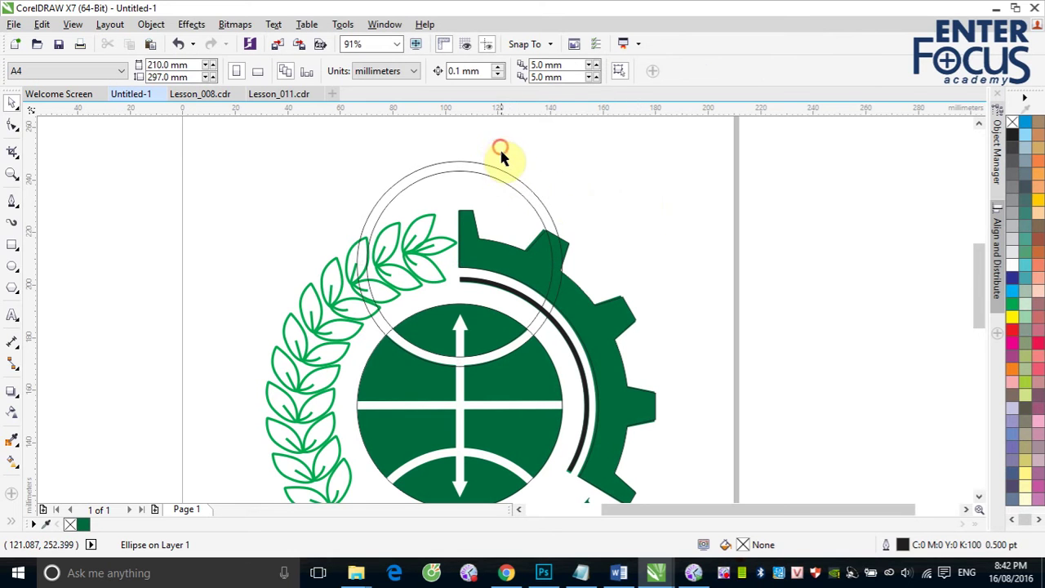
{"action": "left_click_drag", "start_coordinate": [485, 151], "coordinate": [507, 197]}
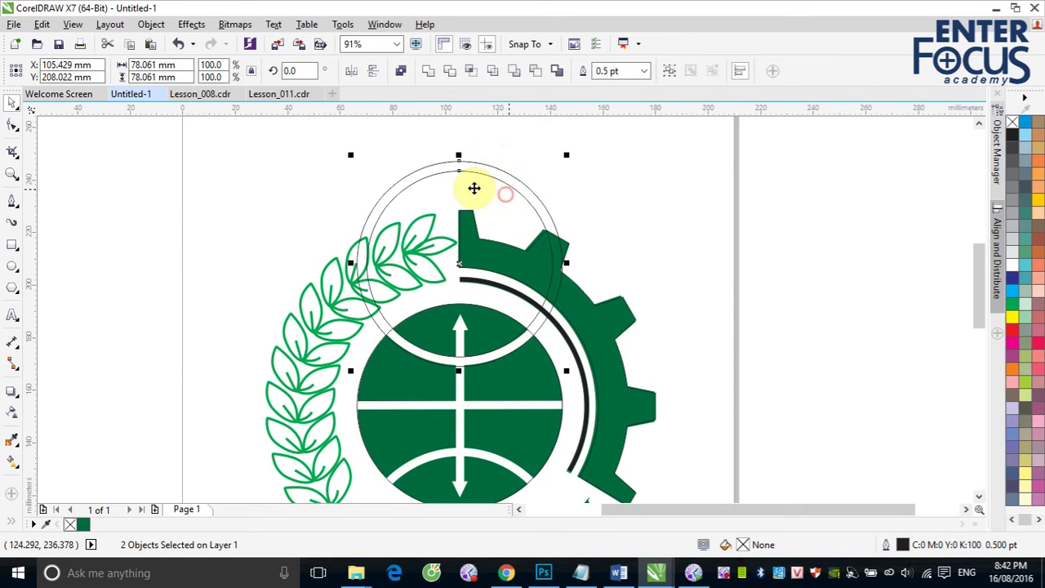
{"action": "left_click", "coordinate": [402, 72]}
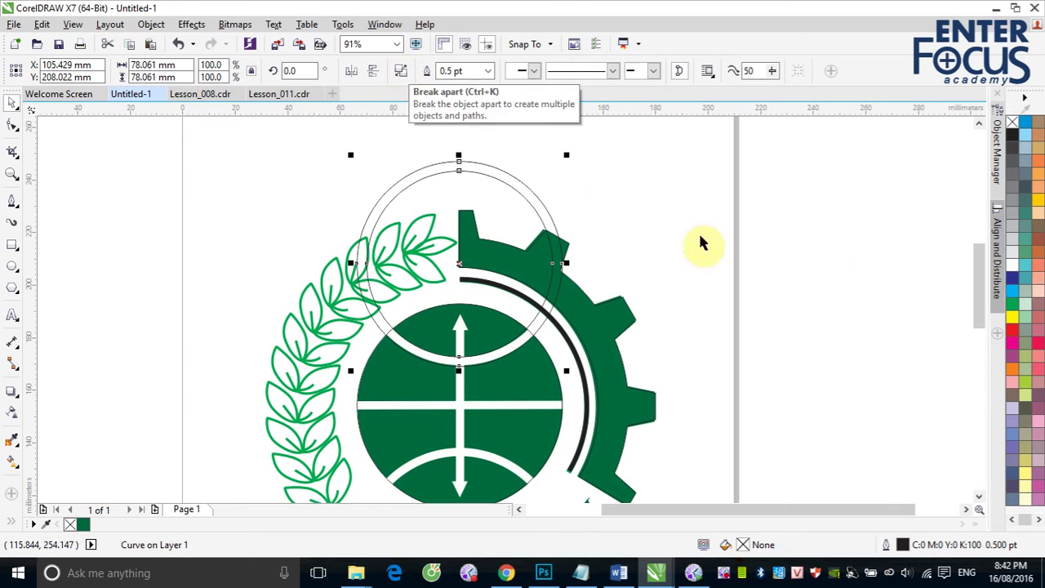
{"action": "left_click", "coordinate": [1013, 317]}
{"action": "left_click", "coordinate": [745, 222]}
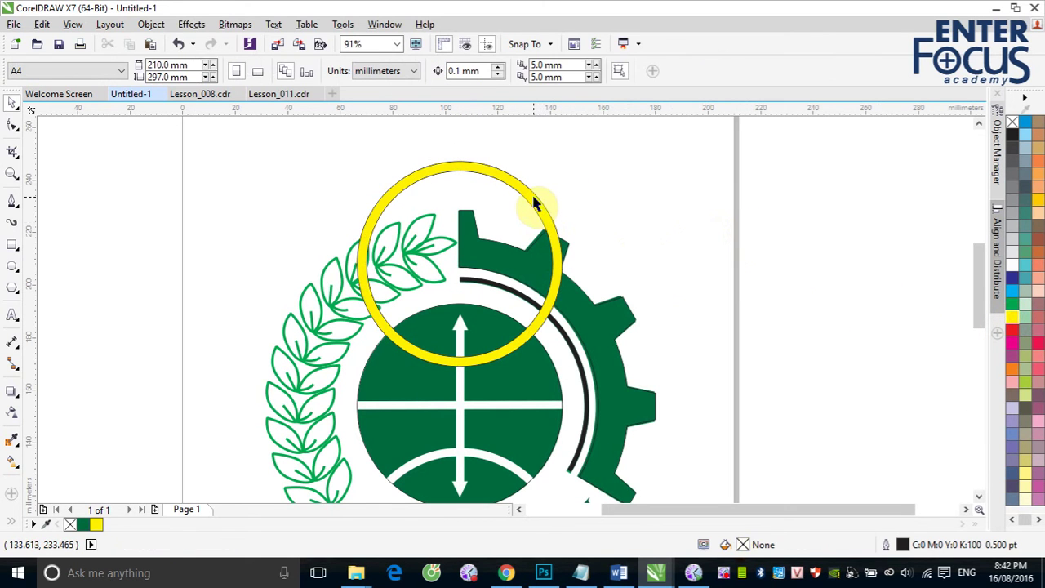
- Trim the black inner arc with the yellow ring
{"action": "left_click", "coordinate": [551, 288]}
{"action": "left_click", "coordinate": [532, 379], "text": "shift"}
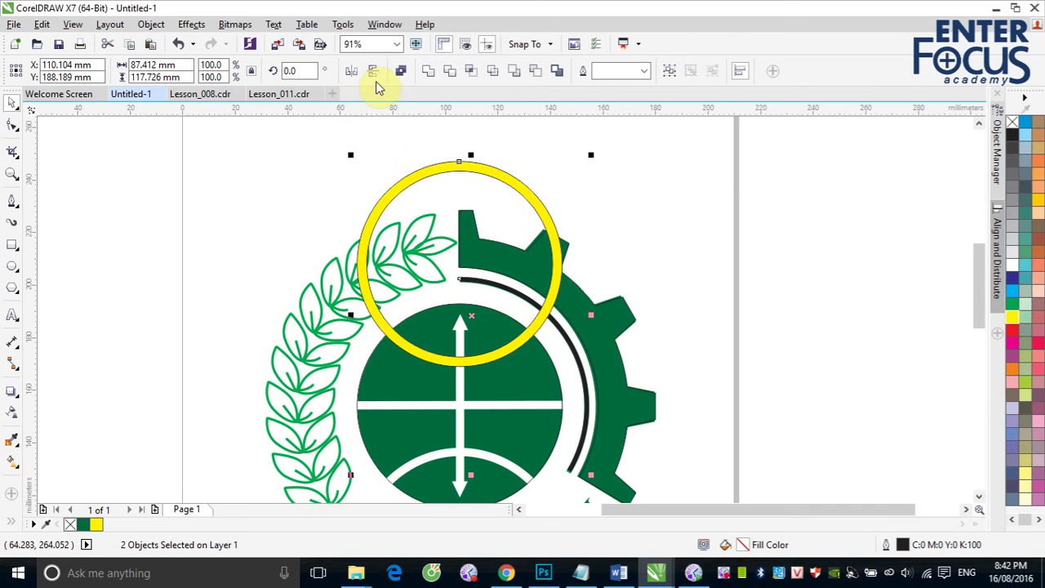
{"action": "left_click", "coordinate": [449, 73]}
{"action": "left_click", "coordinate": [639, 219]}
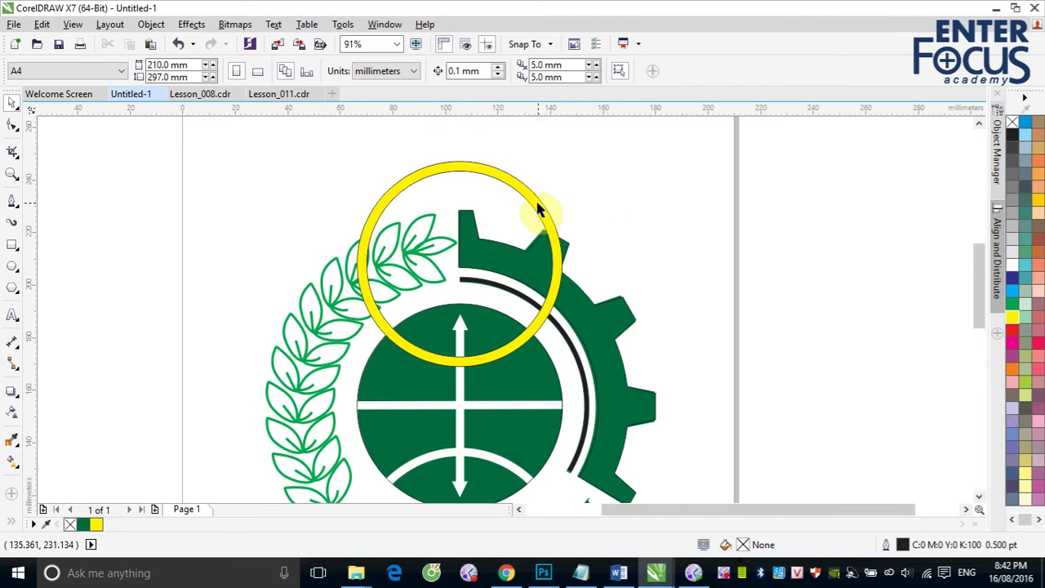
- Move the yellow ring straight down onto the reference's lower white curve and trim the globe circle with it
{"action": "left_click_drag", "start_coordinate": [979, 284], "coordinate": [979, 301]}
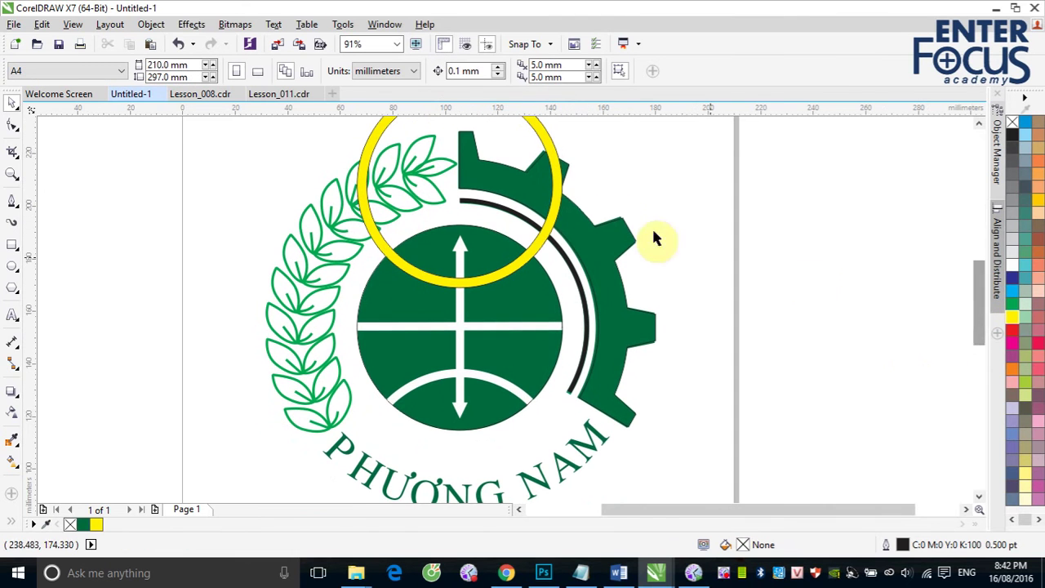
{"action": "left_click_drag", "start_coordinate": [552, 183], "coordinate": [580, 460]}
{"action": "left_click", "coordinate": [544, 362], "text": "shift"}
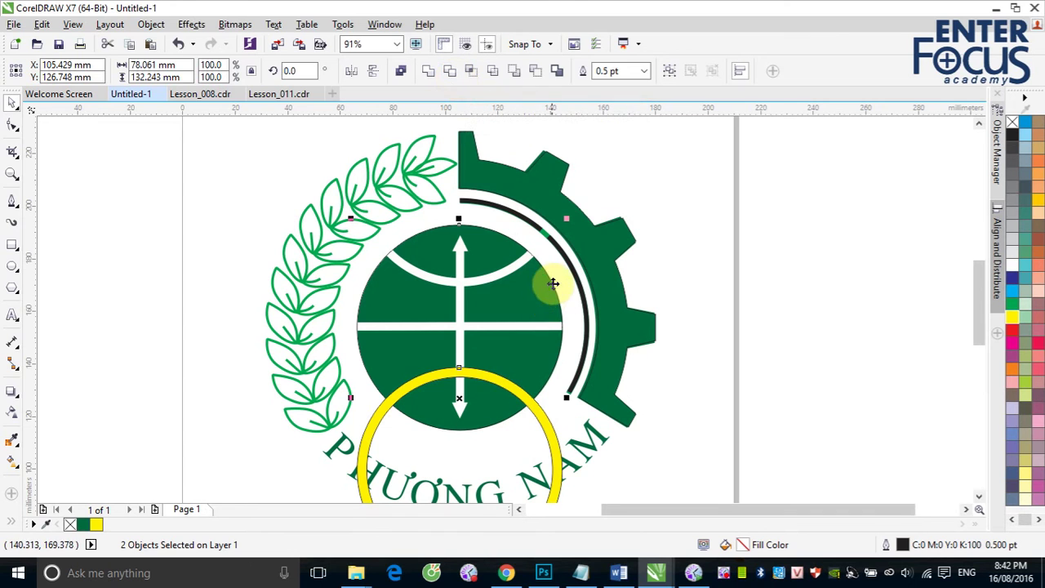
{"action": "left_click", "coordinate": [761, 281]}
{"action": "left_click", "coordinate": [513, 390]}
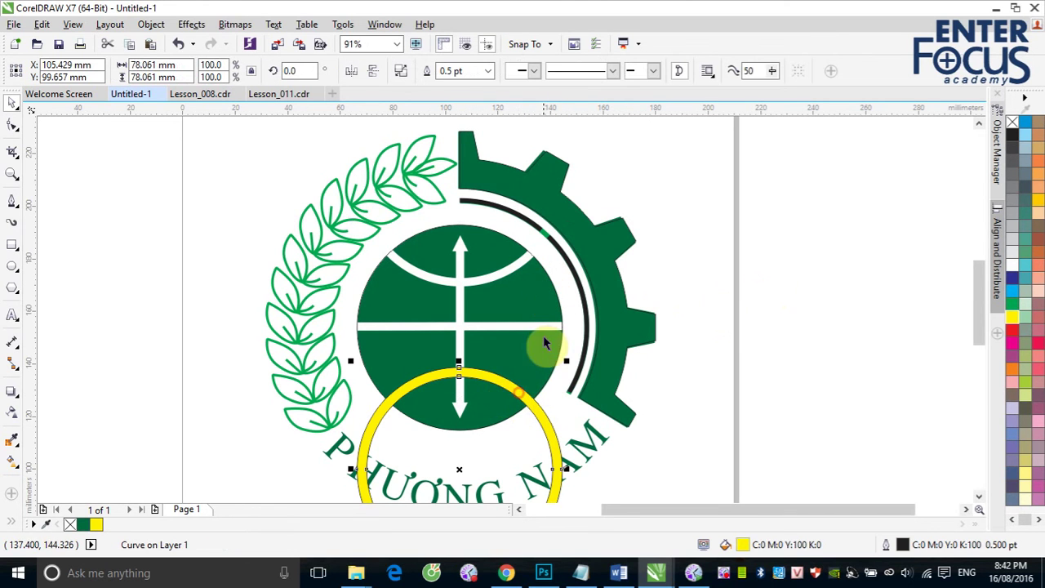
{"action": "left_click", "coordinate": [561, 308], "text": "shift"}
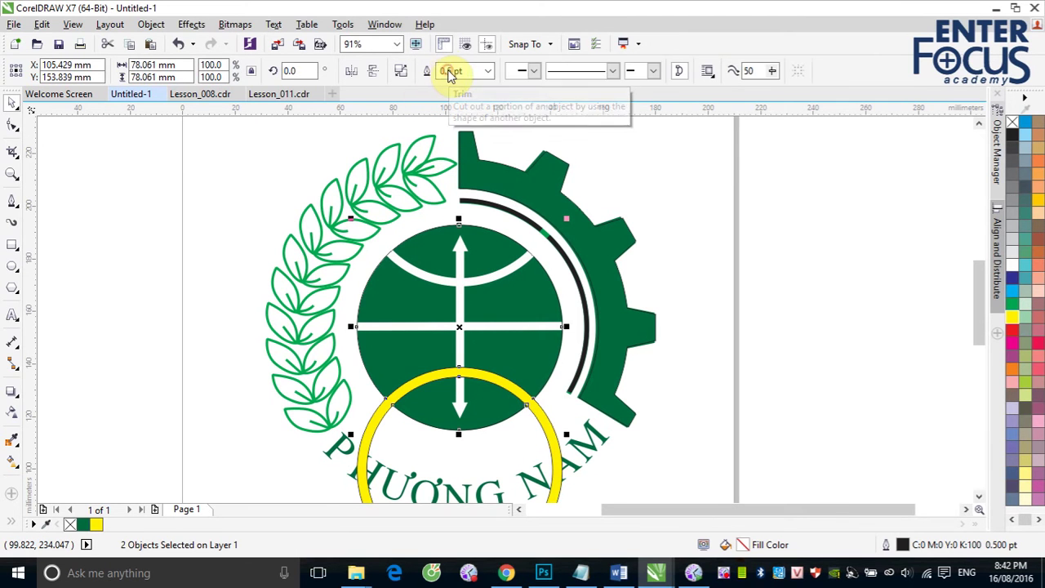
{"action": "left_click", "coordinate": [449, 74]}
{"action": "left_click", "coordinate": [760, 294]}
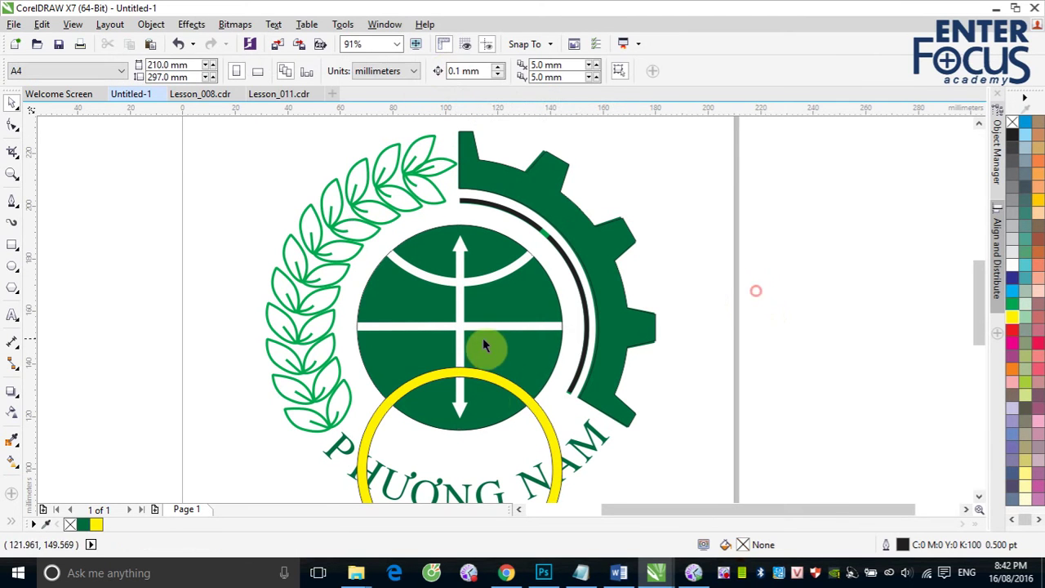
{"action": "left_click", "coordinate": [549, 280]}
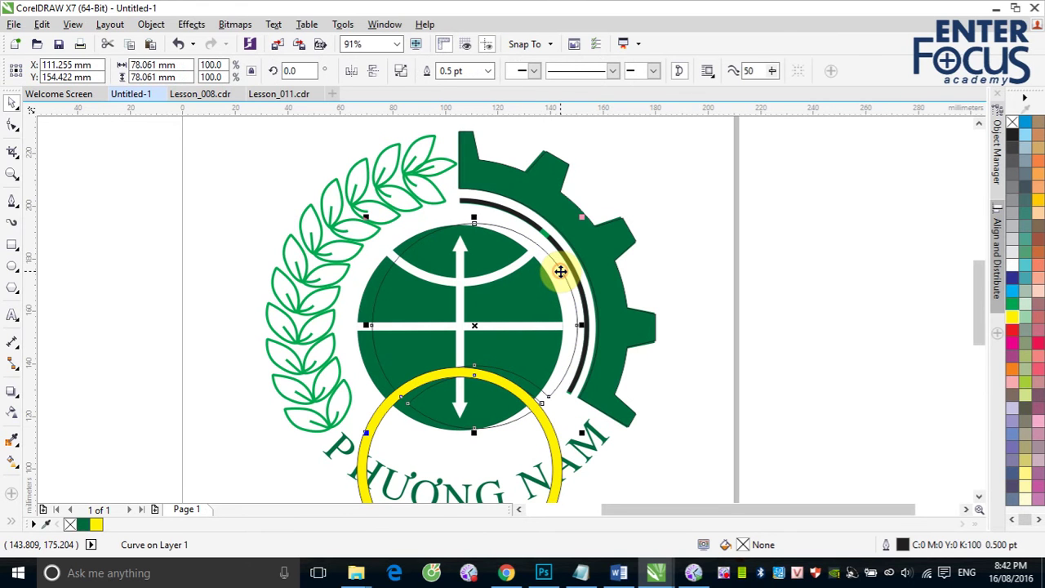
{"action": "left_click", "coordinate": [741, 316]}
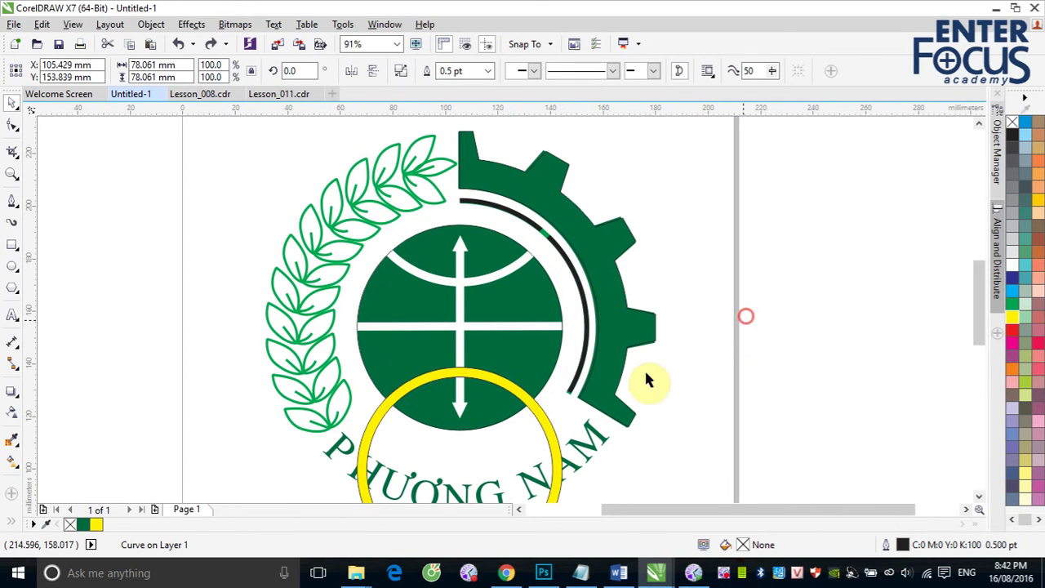
- Copy the yellow ring straight up onto the upper white curve and trim the globe with the copy
{"action": "left_click", "coordinate": [543, 422]}
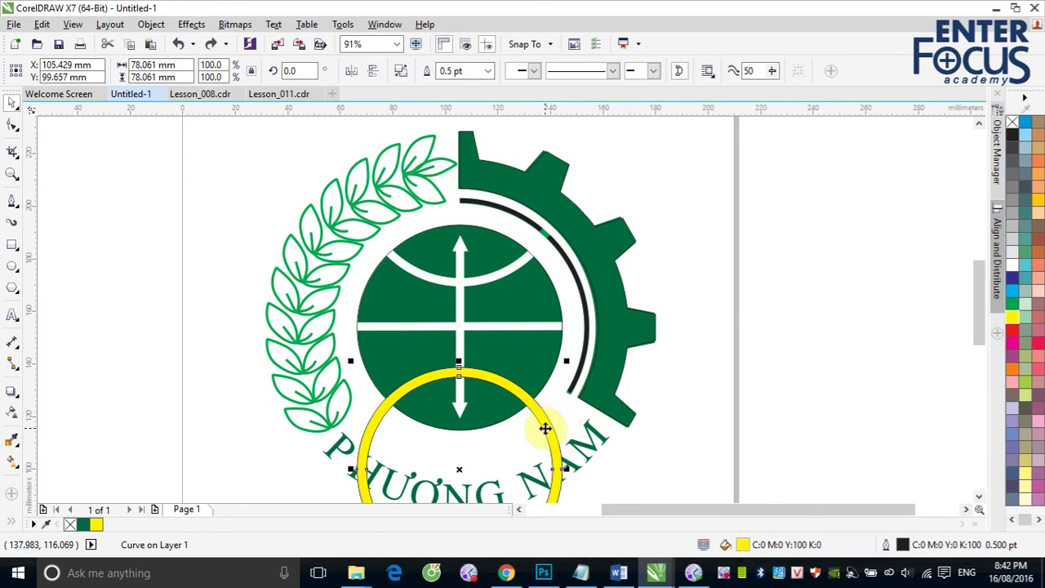
{"action": "left_click_drag", "start_coordinate": [545, 428], "coordinate": [552, 149]}
{"action": "left_click", "coordinate": [543, 306], "text": "shift"}
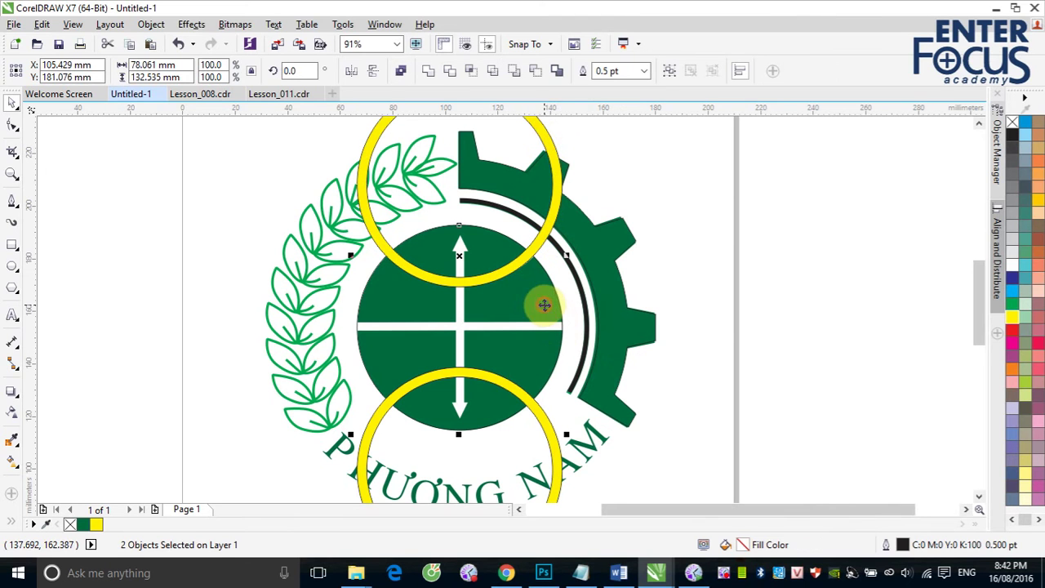
{"action": "left_click", "coordinate": [451, 72]}
{"action": "left_click", "coordinate": [802, 231]}
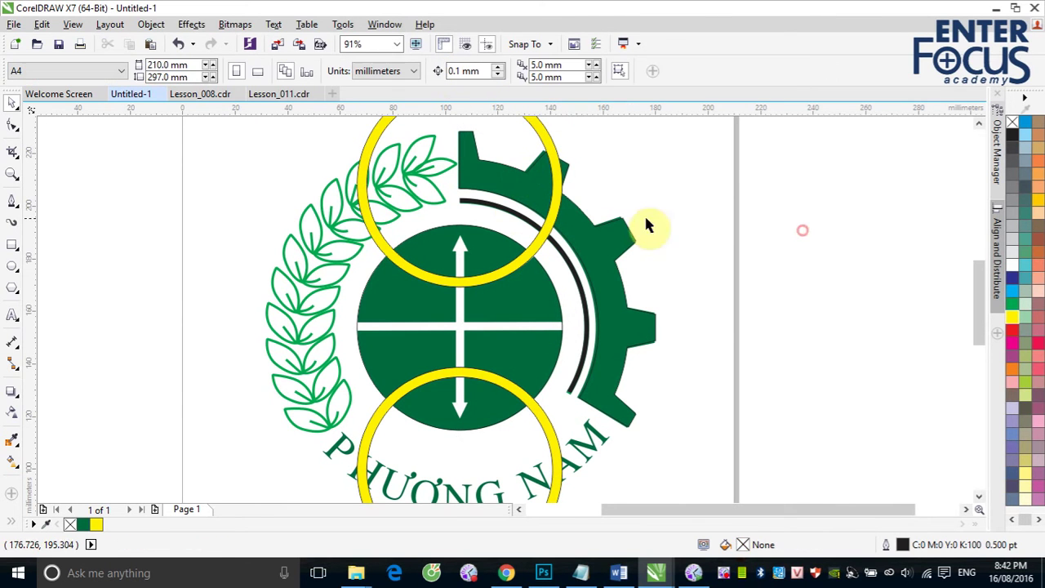
- Delete the upper and lower yellow rings, leaving the trimmed globe
{"action": "left_click", "coordinate": [555, 235]}
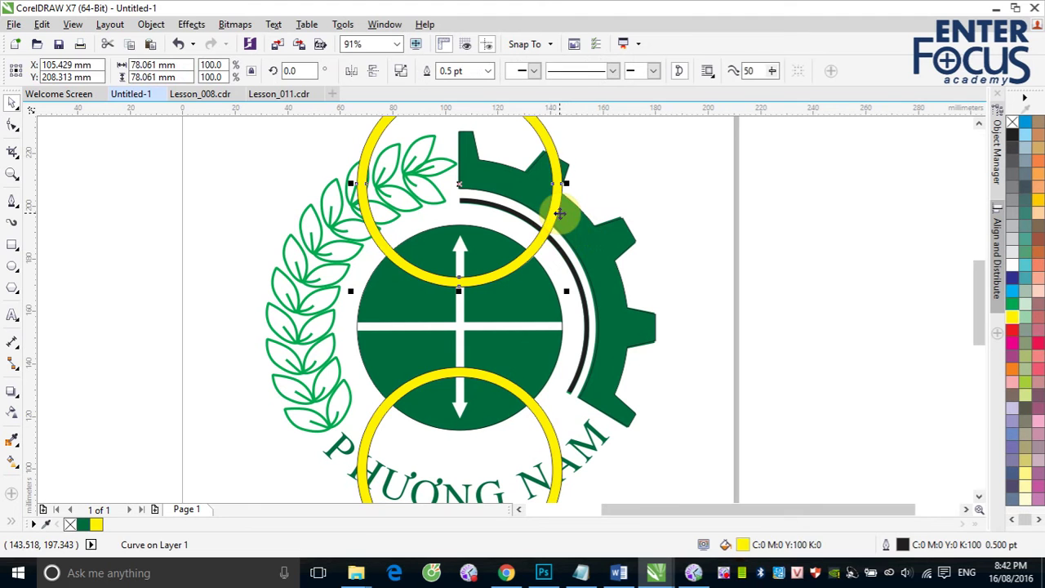
{"action": "key", "text": "Delete"}
{"action": "left_click", "coordinate": [538, 408]}
{"action": "key", "text": "Delete"}
{"action": "left_click", "coordinate": [844, 321]}
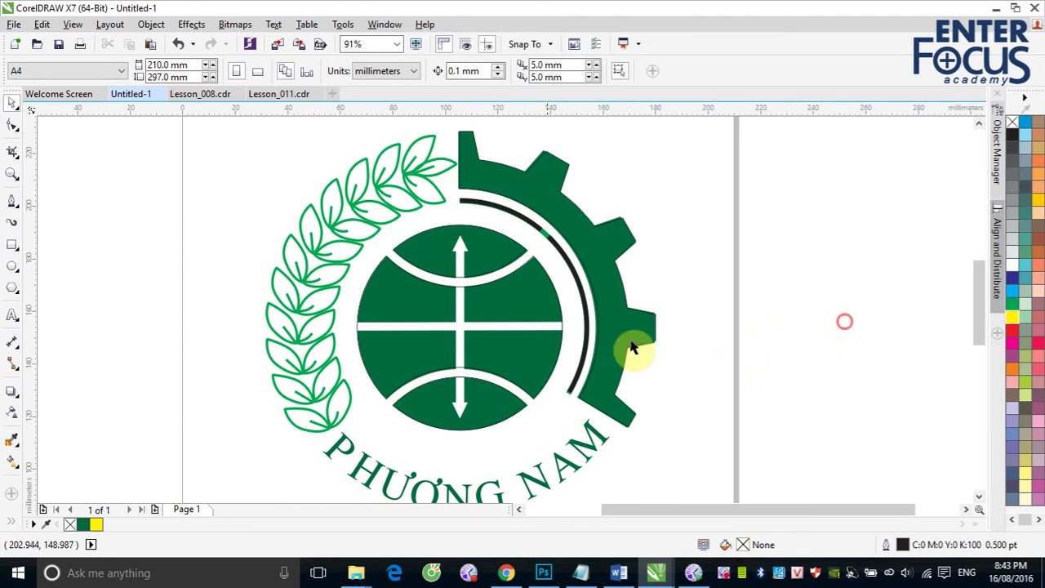
- Draw a rectangle about 108 × 3.2 mm over the globe's horizontal white bar and cut it from the globe with Back Minus Front
{"action": "left_click", "coordinate": [12, 244]}
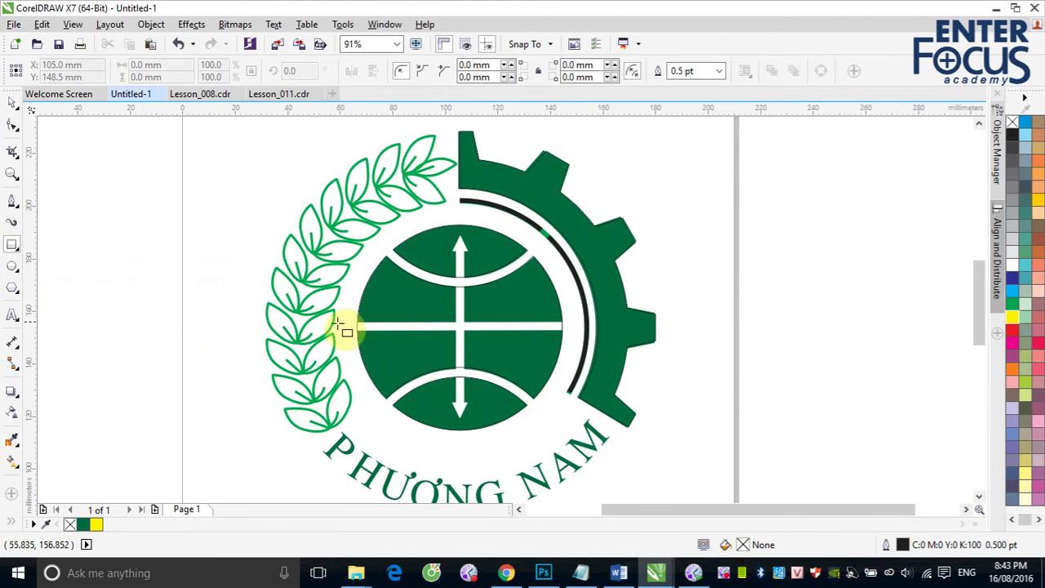
{"action": "left_click_drag", "start_coordinate": [337, 324], "coordinate": [625, 330]}
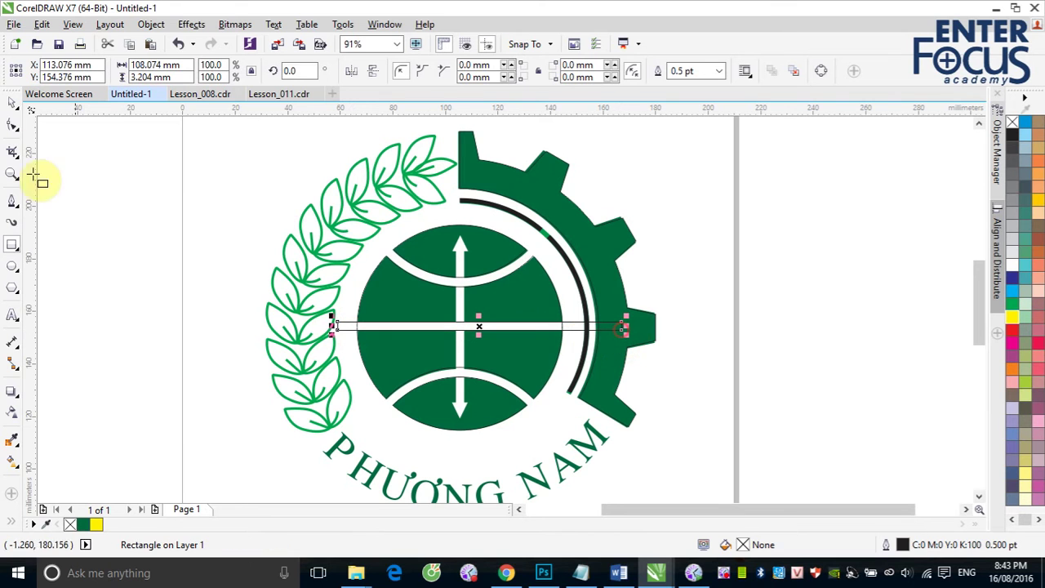
{"action": "left_click", "coordinate": [16, 106]}
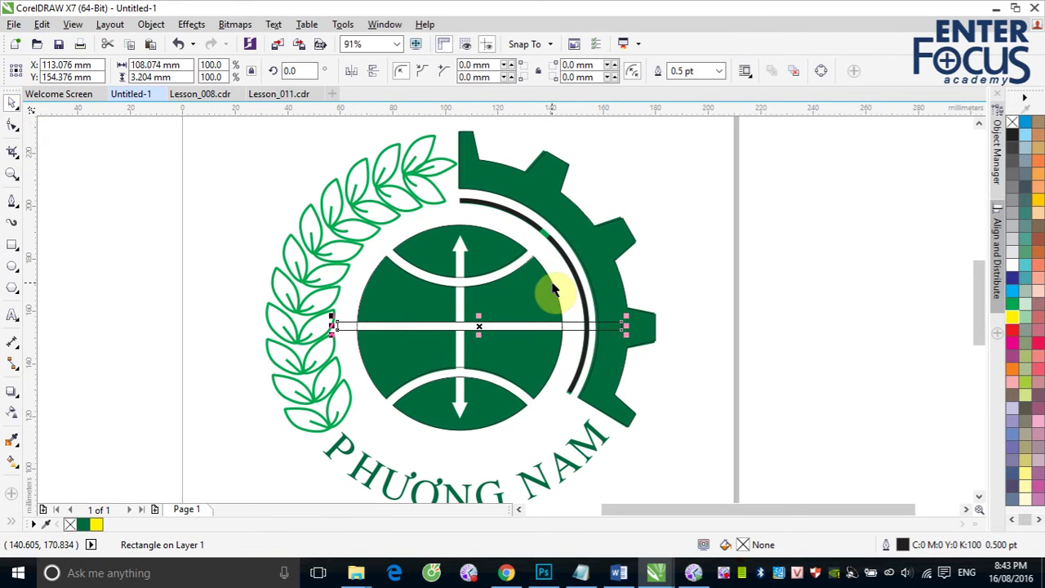
{"action": "left_click", "coordinate": [551, 280], "text": "shift"}
{"action": "left_click", "coordinate": [534, 71]}
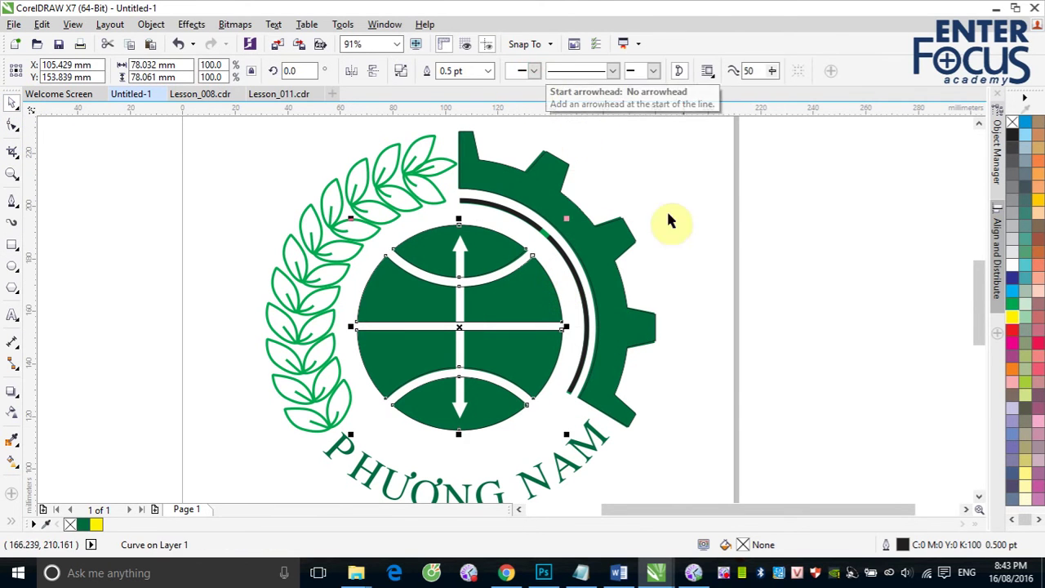
{"action": "left_click", "coordinate": [834, 263]}
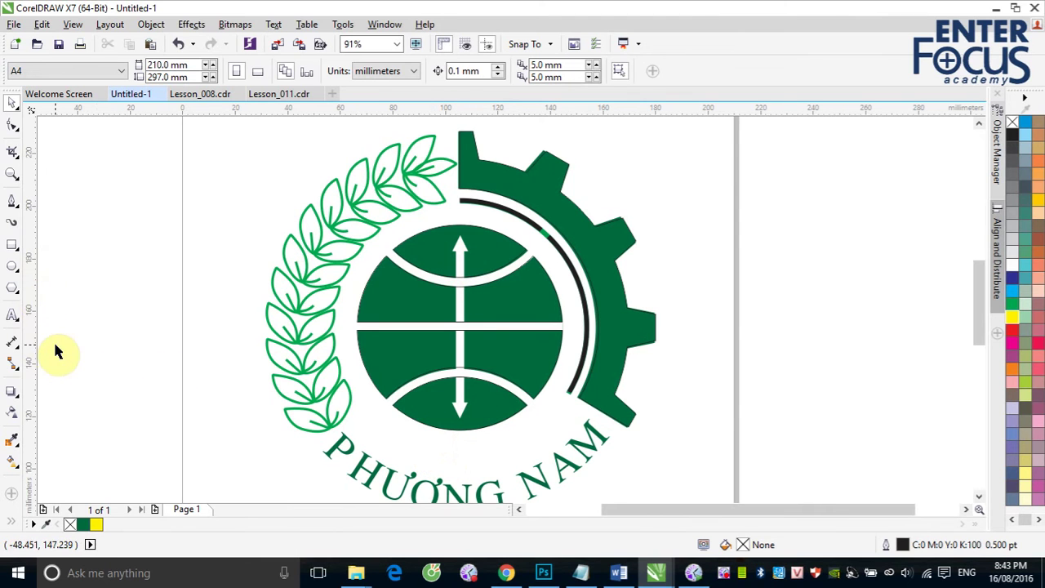
- Draw a vertical double-headed arrow shape about 13.4 × 70.2 mm over the globe's white arrow and centre it on the globe
{"action": "left_click", "coordinate": [12, 287]}
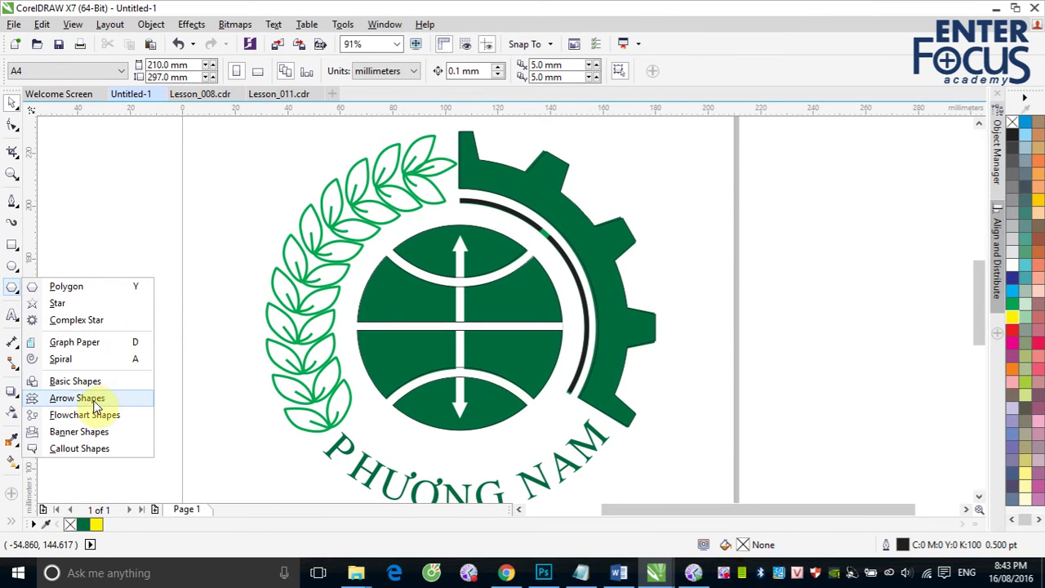
{"action": "left_click", "coordinate": [76, 399]}
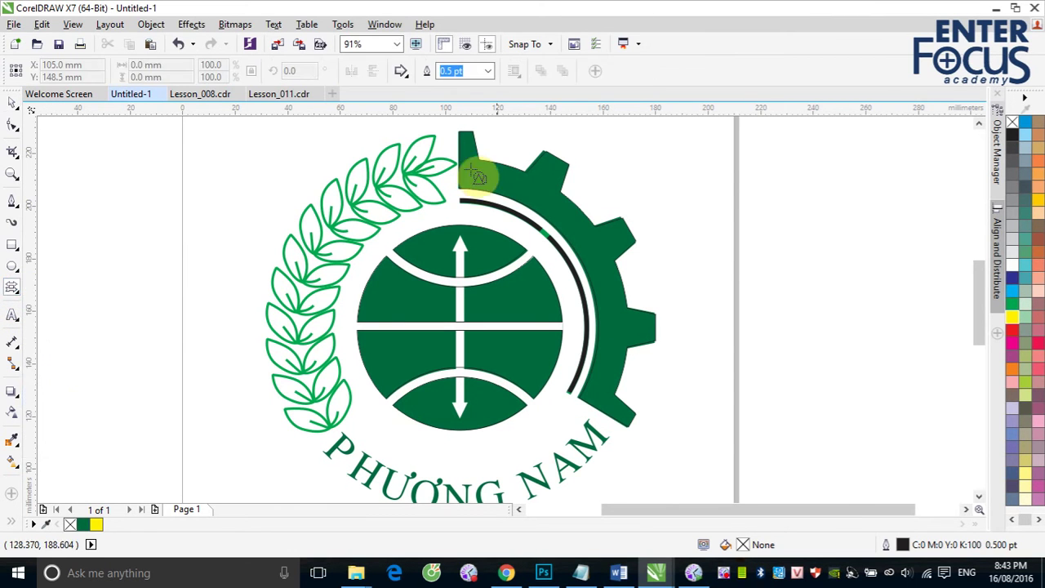
{"action": "left_click", "coordinate": [406, 71]}
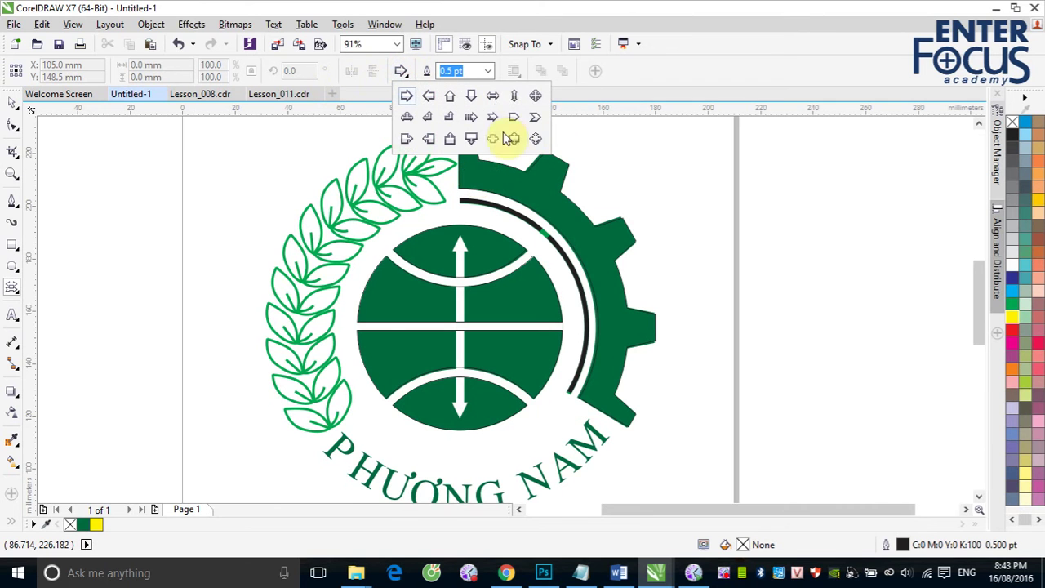
{"action": "left_click", "coordinate": [514, 97]}
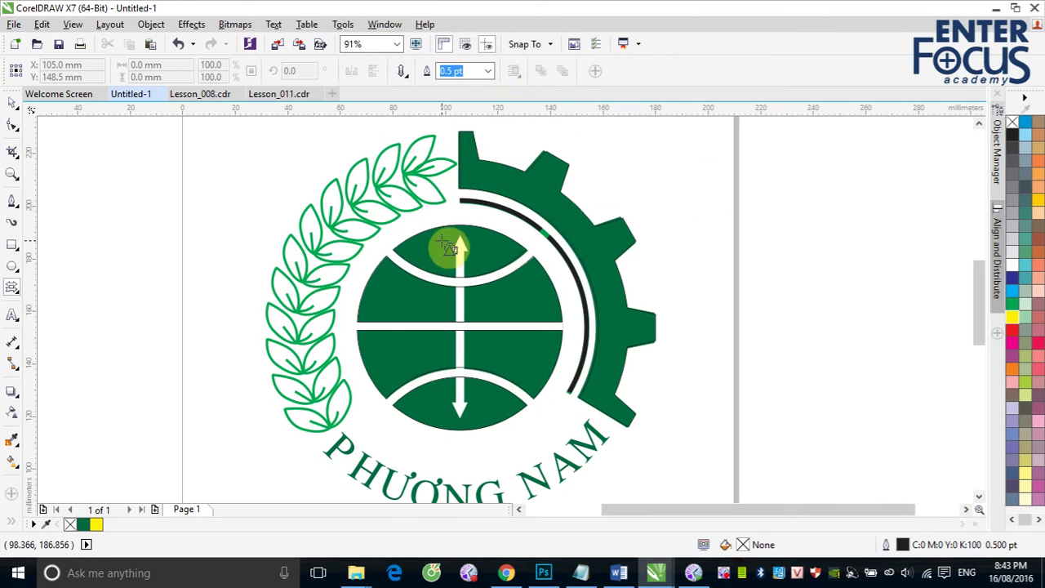
{"action": "left_click_drag", "start_coordinate": [442, 237], "coordinate": [482, 426]}
{"action": "left_click", "coordinate": [11, 101]}
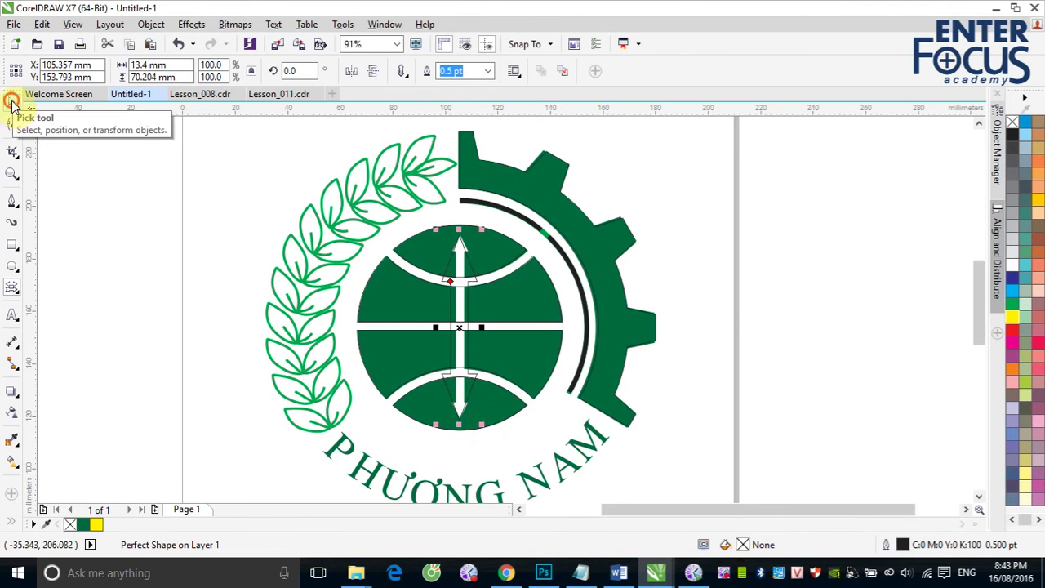
{"action": "left_click", "coordinate": [522, 248], "text": "shift"}
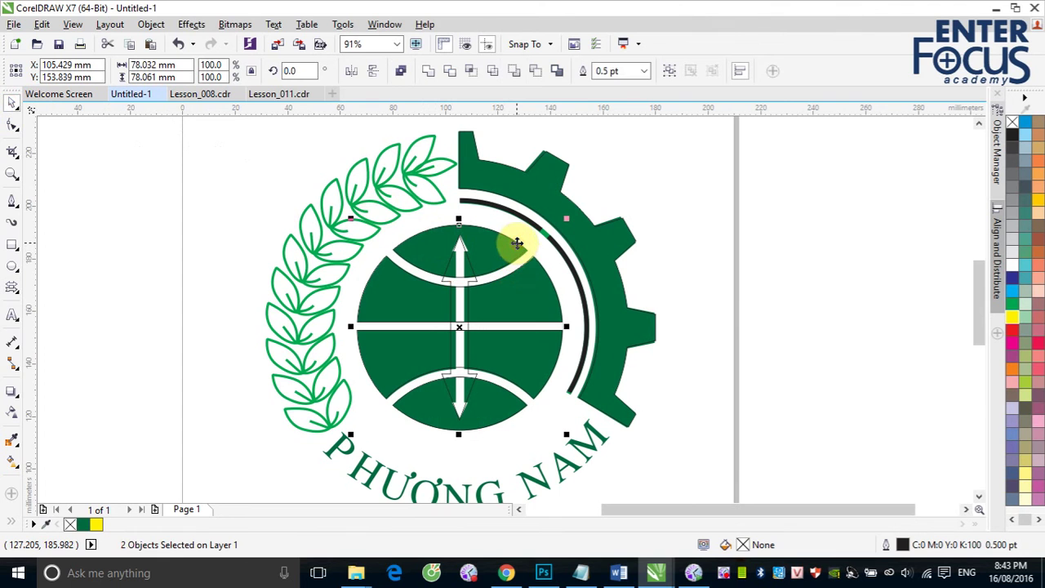
- Reshape the double-headed arrow so its shaft width and head length match the reference's white arrow
{"action": "left_click", "coordinate": [12, 122]}
{"action": "left_click", "coordinate": [455, 296]}
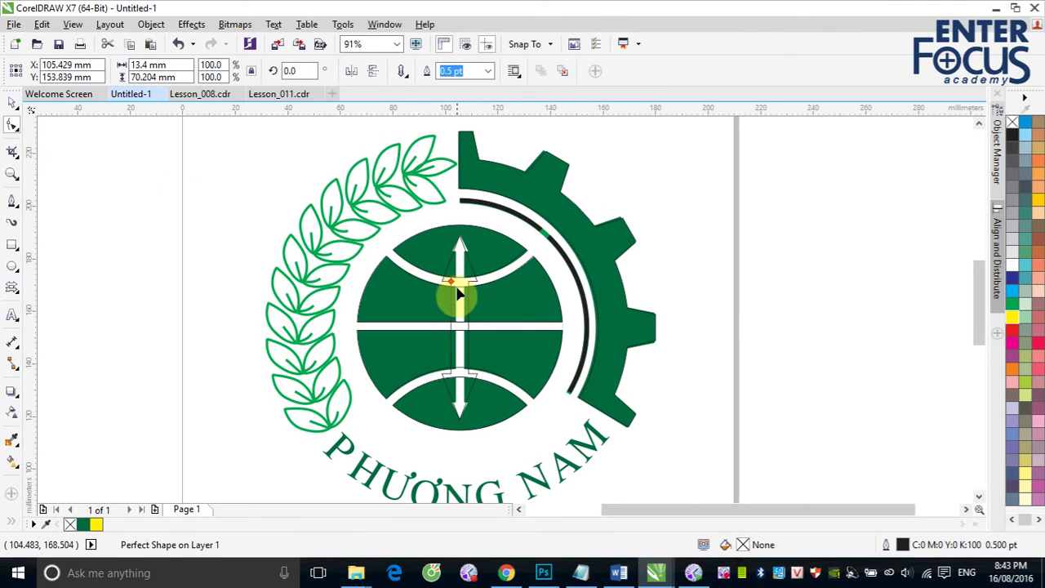
{"action": "left_click_drag", "start_coordinate": [452, 282], "coordinate": [459, 253]}
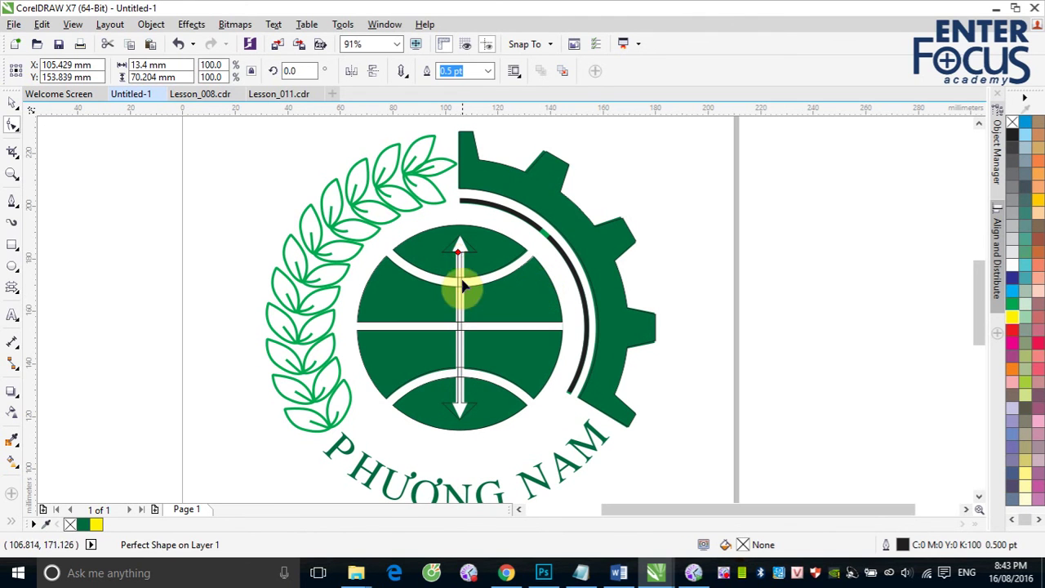
{"action": "key", "text": "z"}
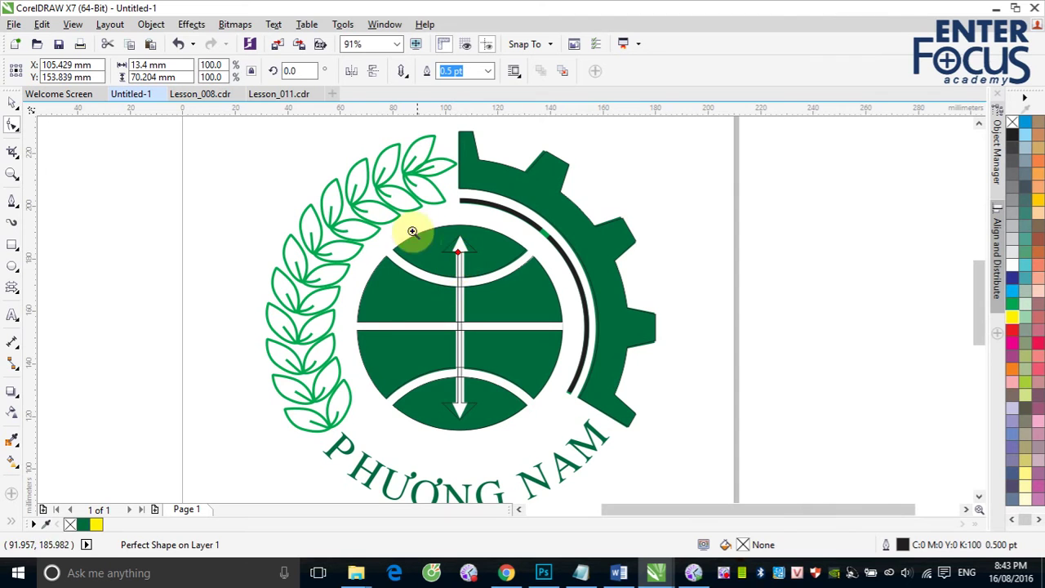
{"action": "left_click_drag", "start_coordinate": [408, 229], "coordinate": [531, 285]}
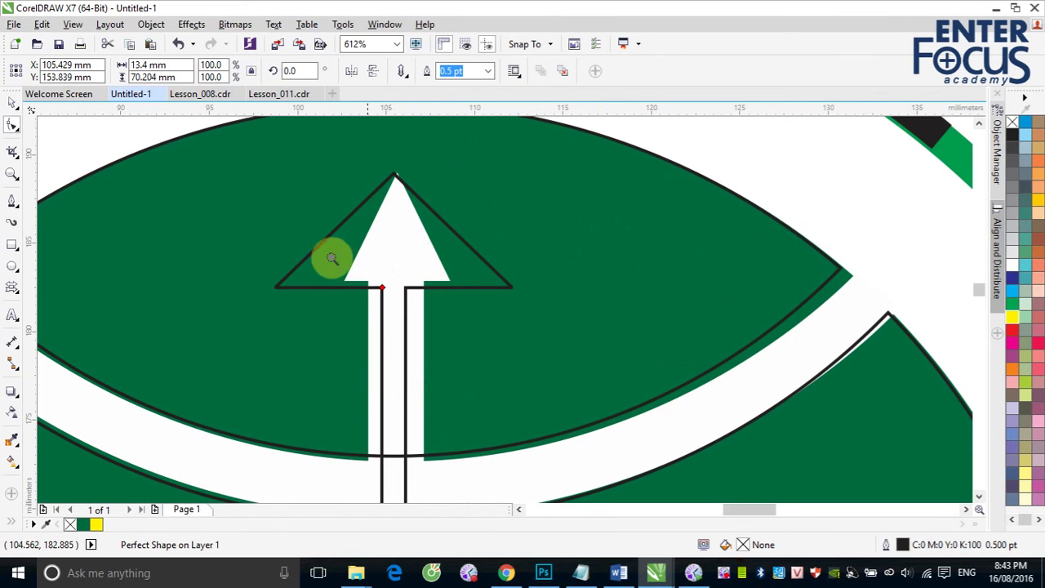
{"action": "left_click", "coordinate": [12, 102]}
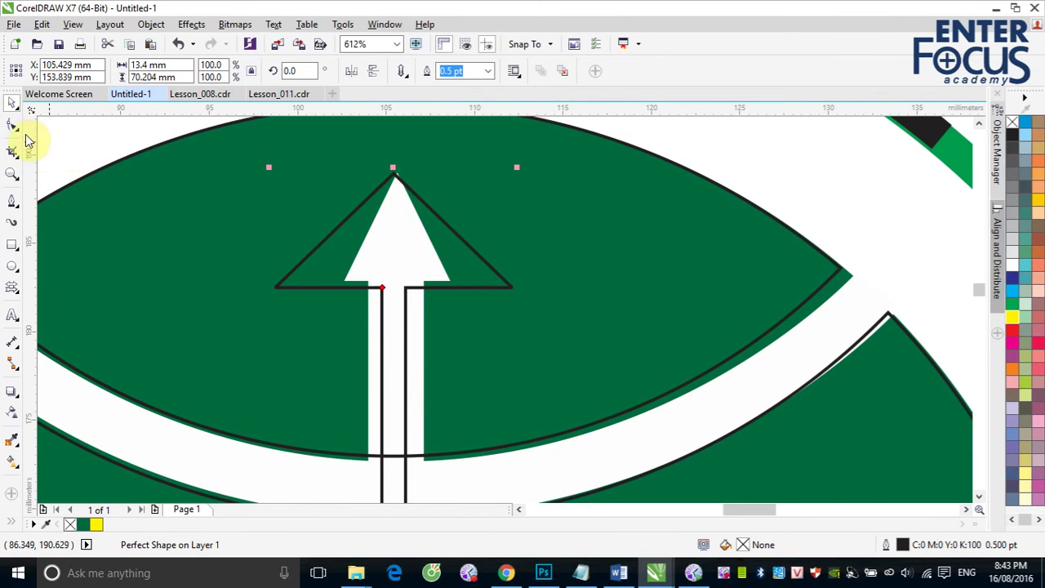
{"action": "left_click", "coordinate": [12, 124]}
{"action": "left_click_drag", "start_coordinate": [382, 291], "coordinate": [366, 283]}
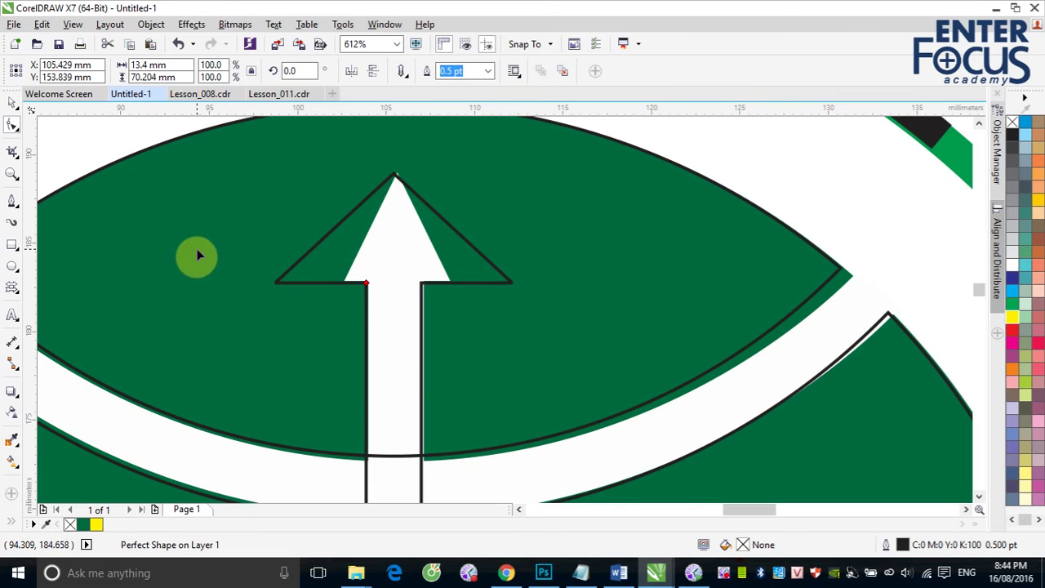
- Convert the arrow to curves and narrow its upper head symmetrically to the reference arrowhead's width
{"action": "key", "text": "ctrl+q"}
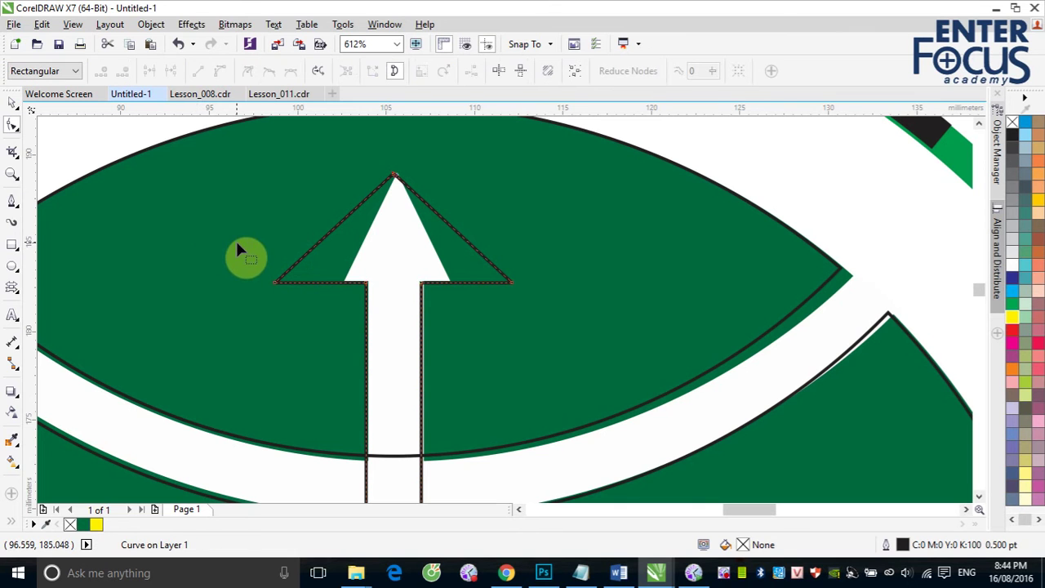
{"action": "left_click", "coordinate": [275, 283]}
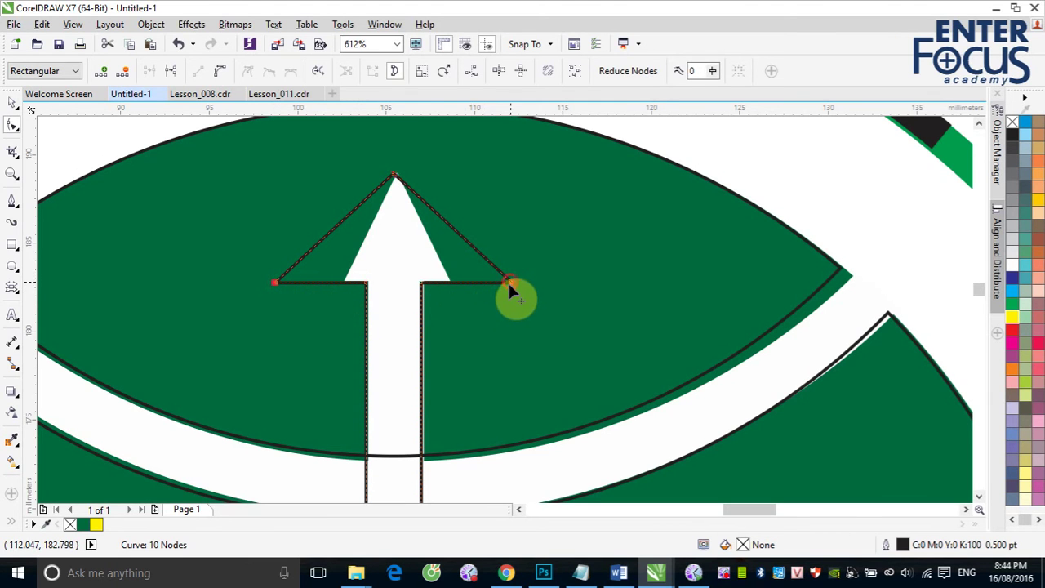
{"action": "left_click", "coordinate": [421, 70]}
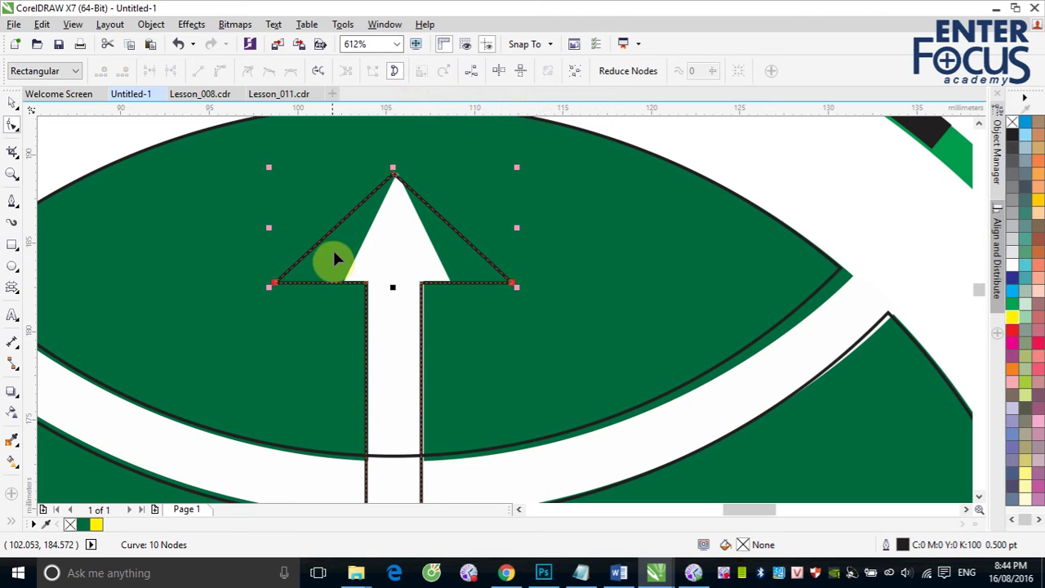
{"action": "left_click_drag", "start_coordinate": [268, 227], "coordinate": [337, 231]}
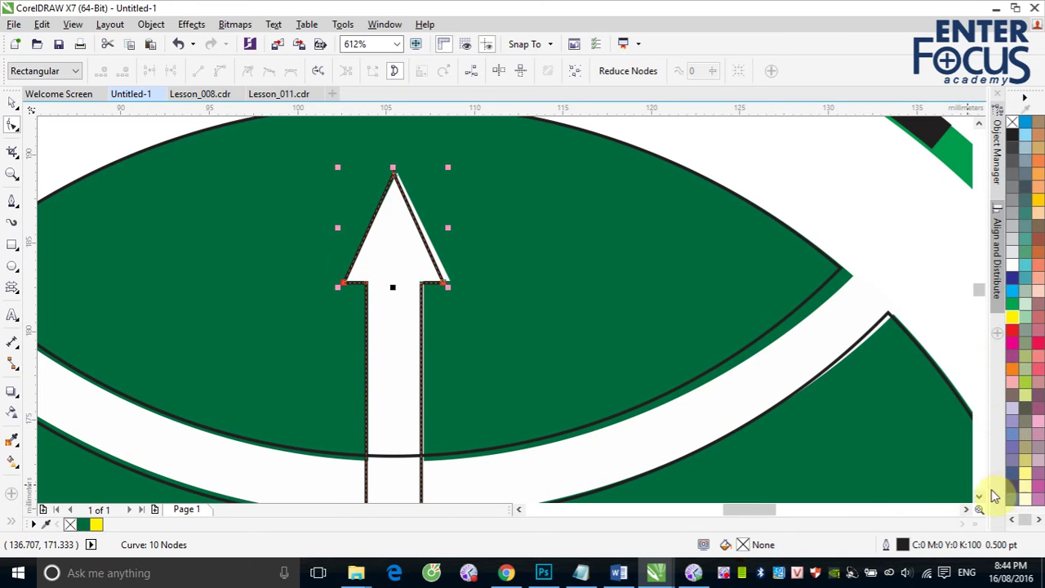
- Narrow the arrow's lower head symmetrically to the width of the reference's lower arrowhead
{"action": "scroll", "coordinate": [957, 487], "scroll_direction": "down", "scroll_amount": 2}
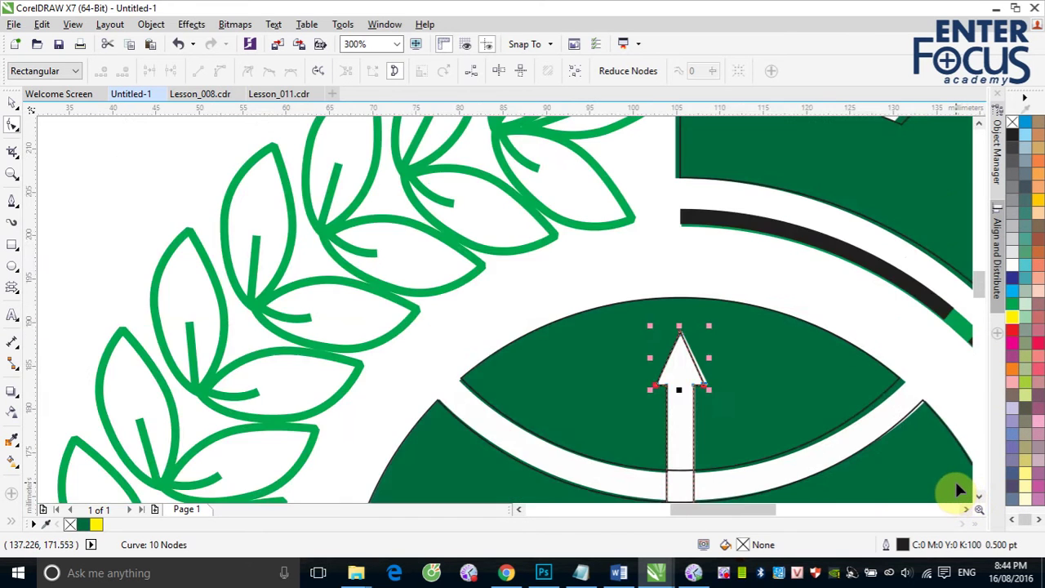
{"action": "scroll", "coordinate": [983, 502], "scroll_direction": "down", "scroll_amount": 5}
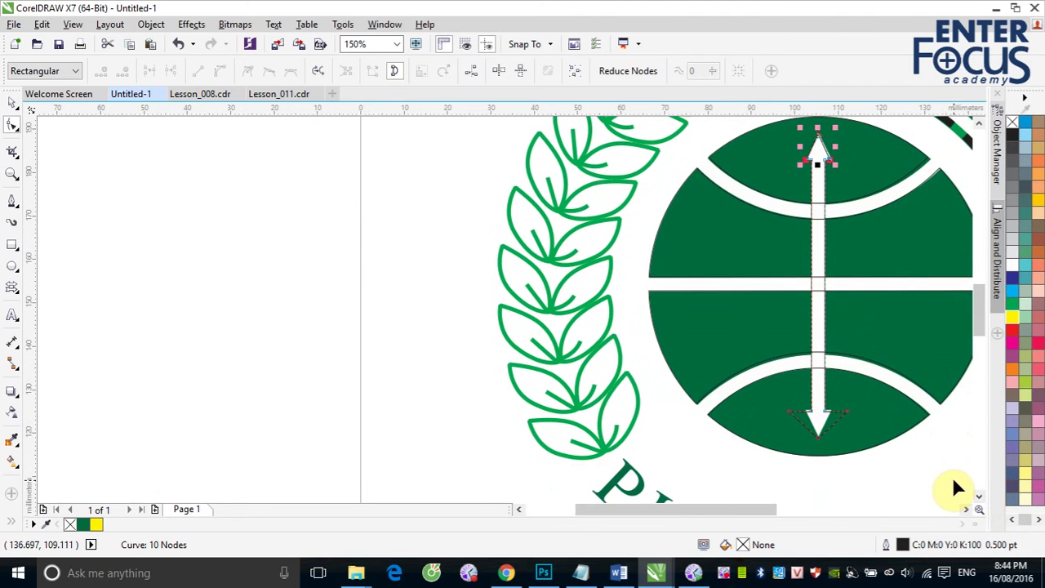
{"action": "left_click_drag", "start_coordinate": [782, 400], "coordinate": [866, 454]}
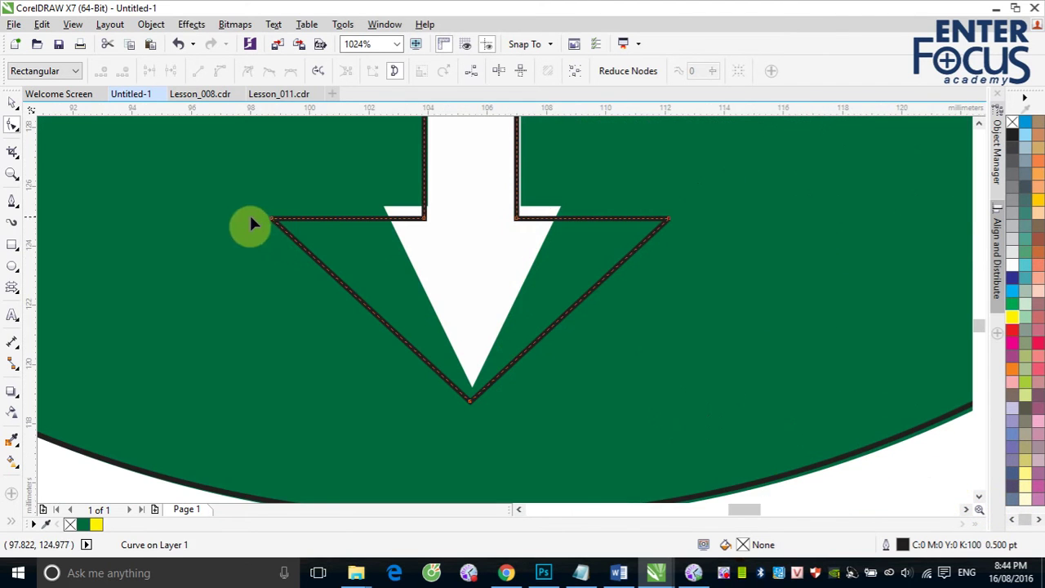
{"action": "left_click", "coordinate": [272, 219]}
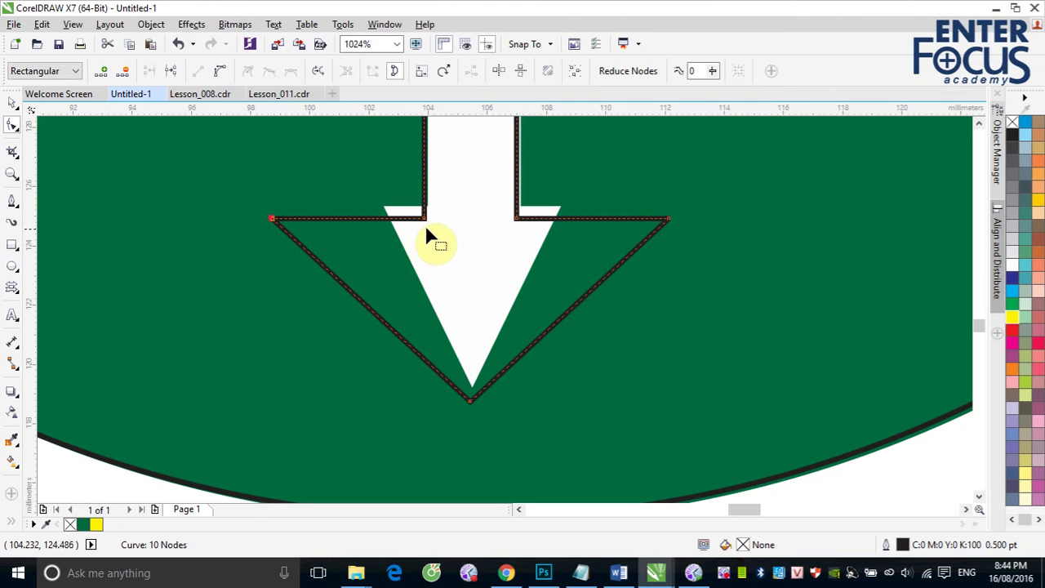
{"action": "left_click", "coordinate": [669, 218], "text": "shift"}
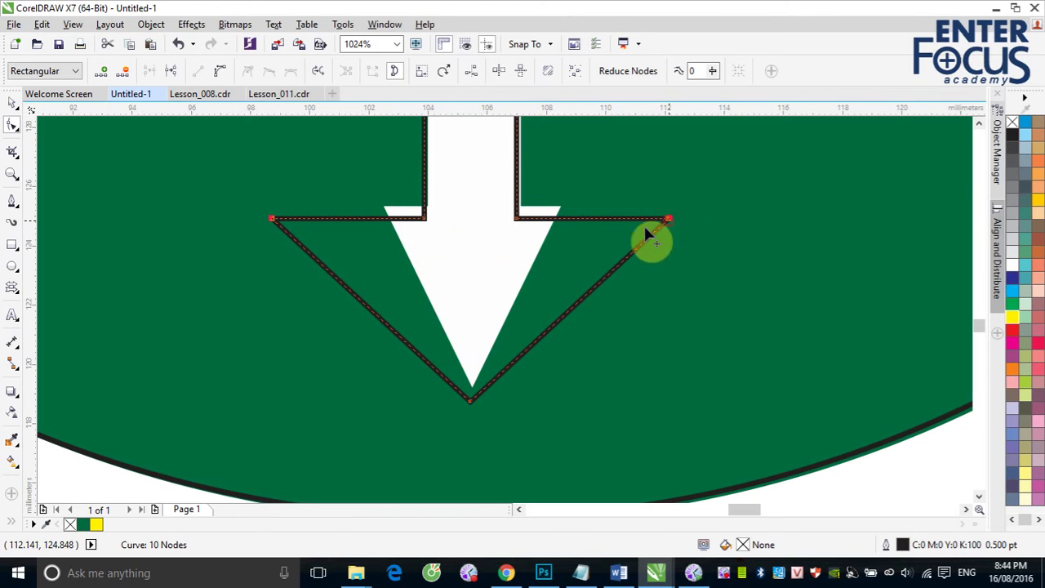
{"action": "left_click", "coordinate": [418, 72]}
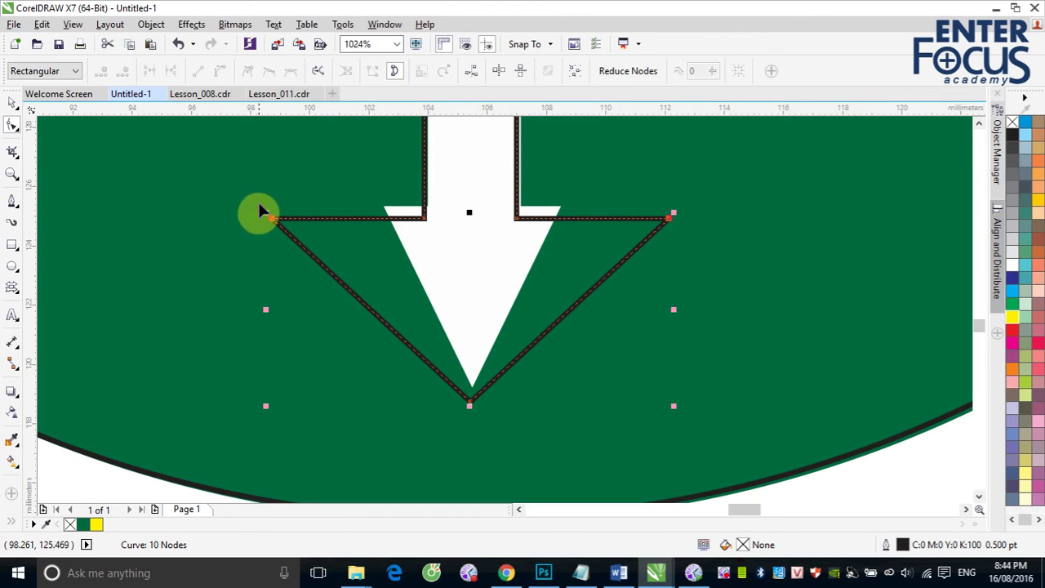
{"action": "left_click_drag", "start_coordinate": [268, 308], "coordinate": [383, 312]}
- Raise the four base nodes of the lower arrowhead onto the top edge of the reference's white arrowhead
{"action": "left_click", "coordinate": [369, 200]}
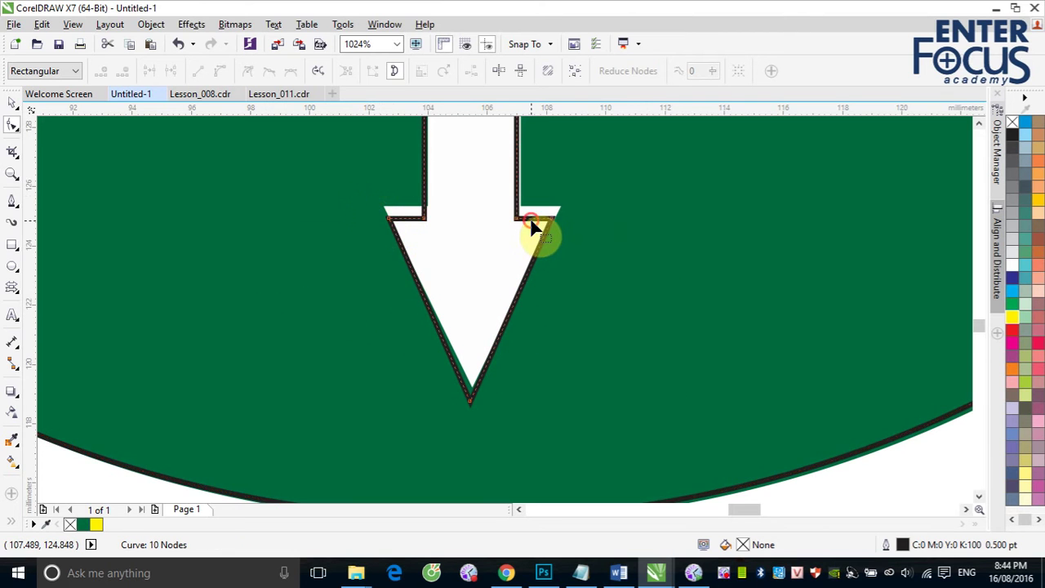
{"action": "left_click_drag", "start_coordinate": [367, 209], "coordinate": [597, 239]}
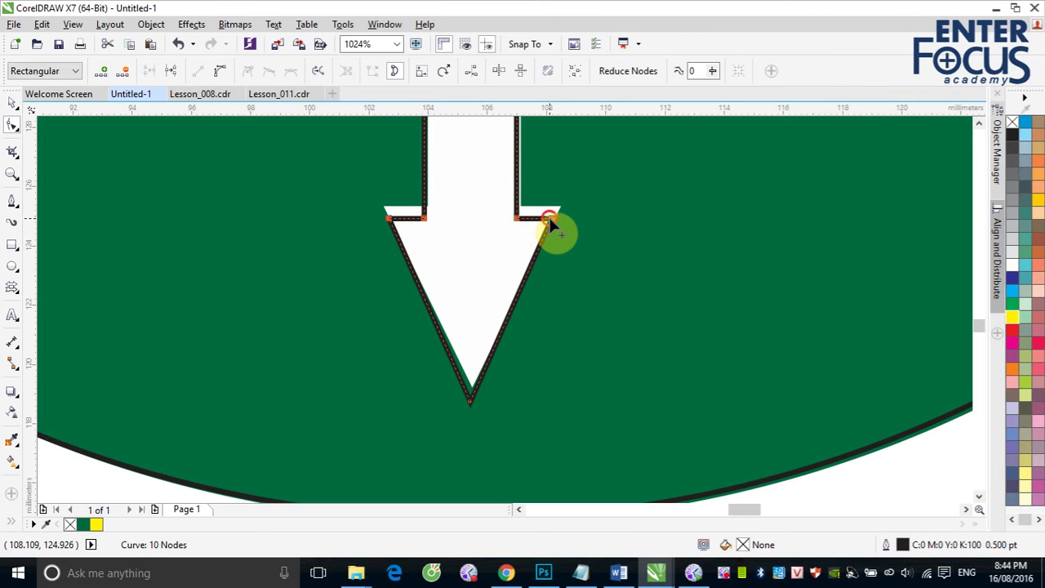
{"action": "left_click_drag", "start_coordinate": [549, 216], "coordinate": [548, 208]}
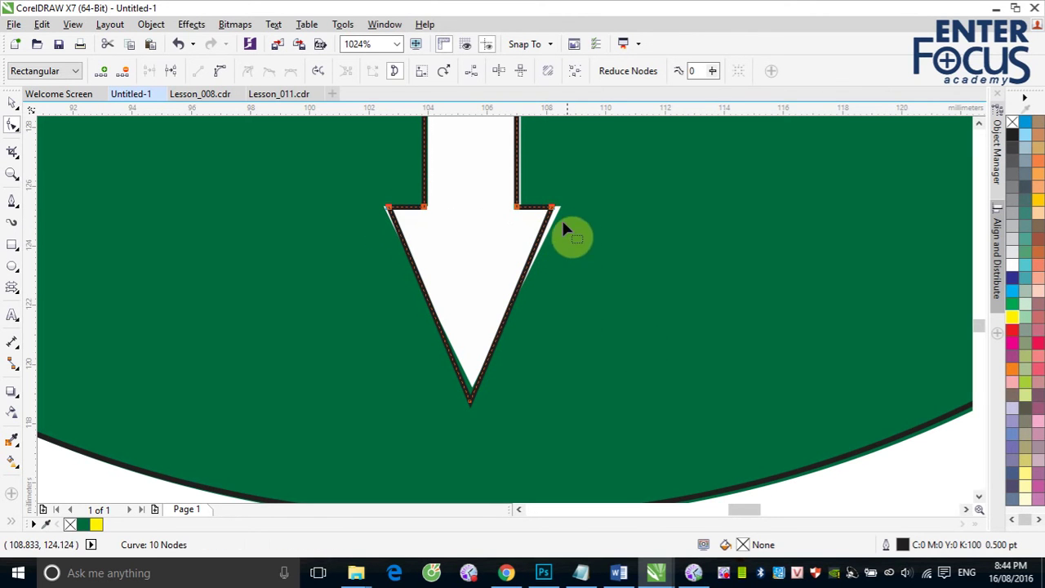
- Cut the double-headed arrow out of the globe with Back Minus Front
{"action": "scroll", "coordinate": [700, 271], "scroll_direction": "down", "scroll_amount": 5}
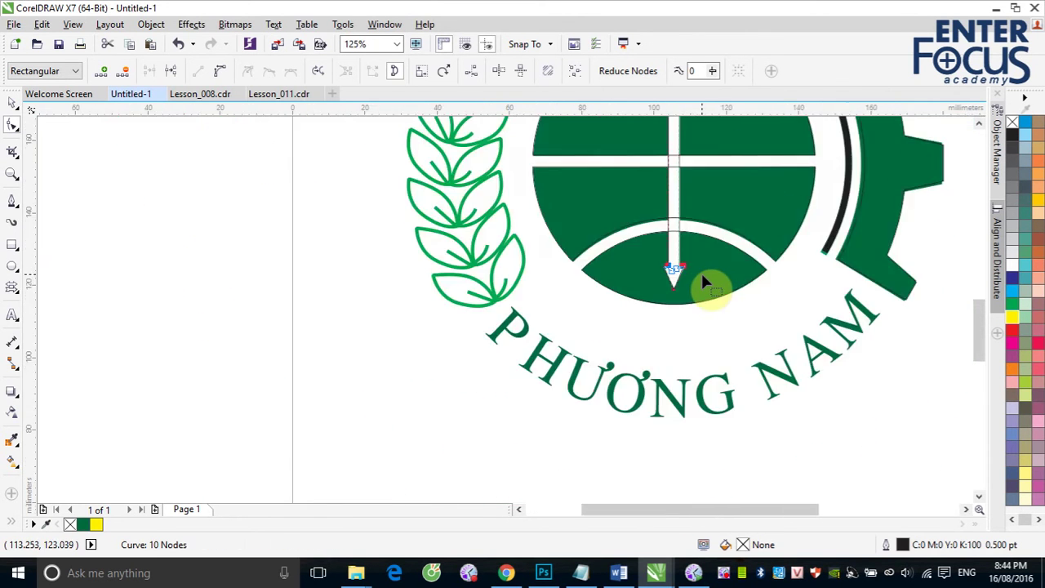
{"action": "left_click", "coordinate": [12, 102]}
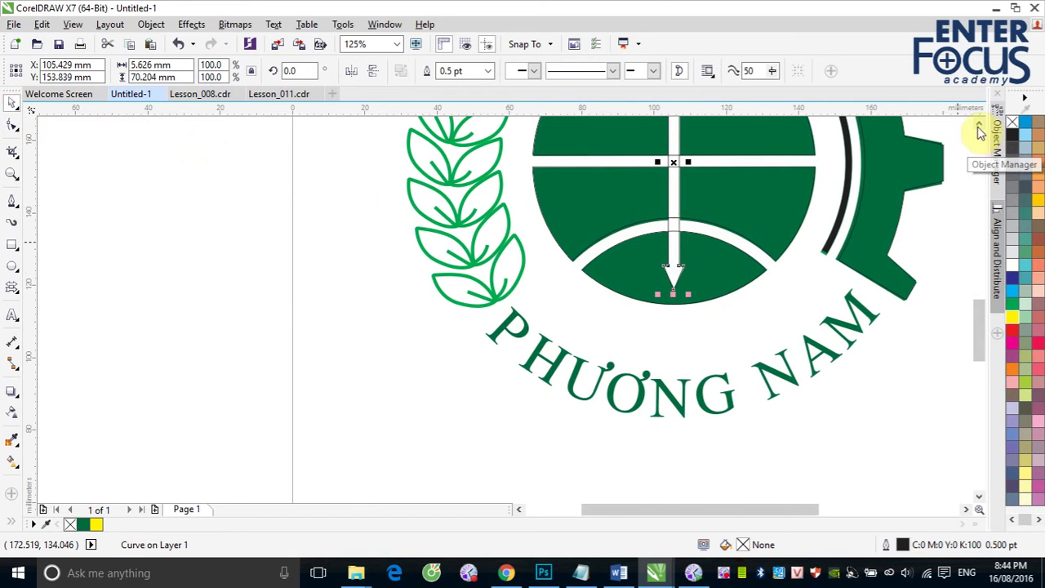
{"action": "left_click", "coordinate": [978, 124]}
{"action": "left_click", "coordinate": [771, 217], "text": "shift"}
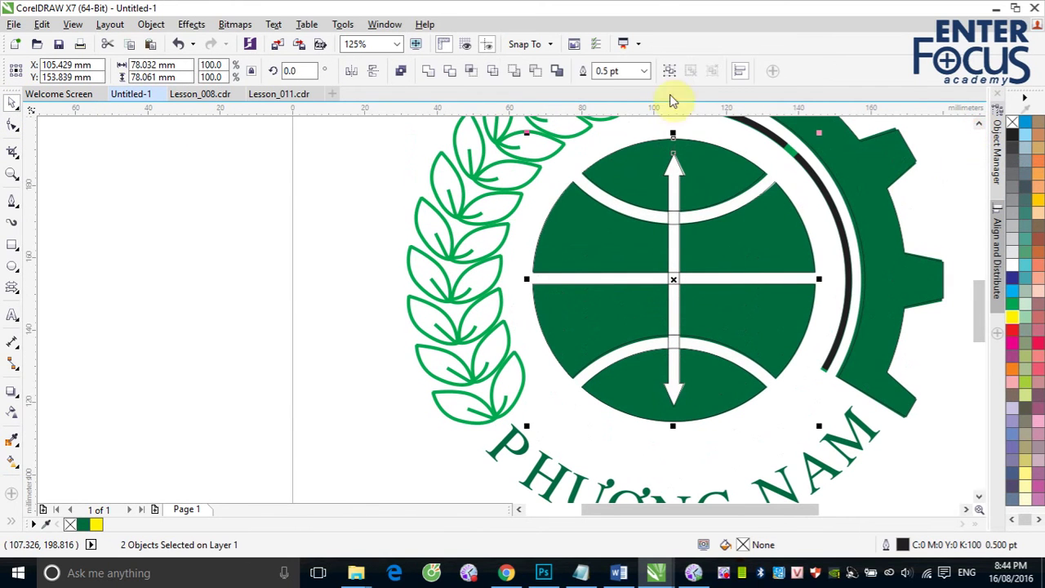
{"action": "left_click", "coordinate": [535, 71]}
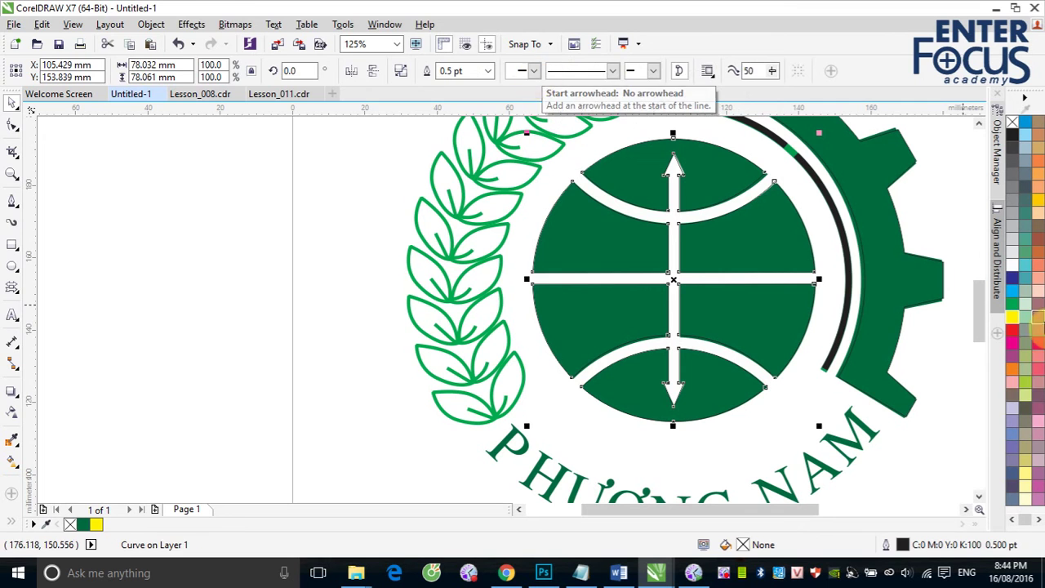
- Fill the cut-out globe with the logo's dark green using the Color Eyedropper
{"action": "left_click", "coordinate": [961, 230]}
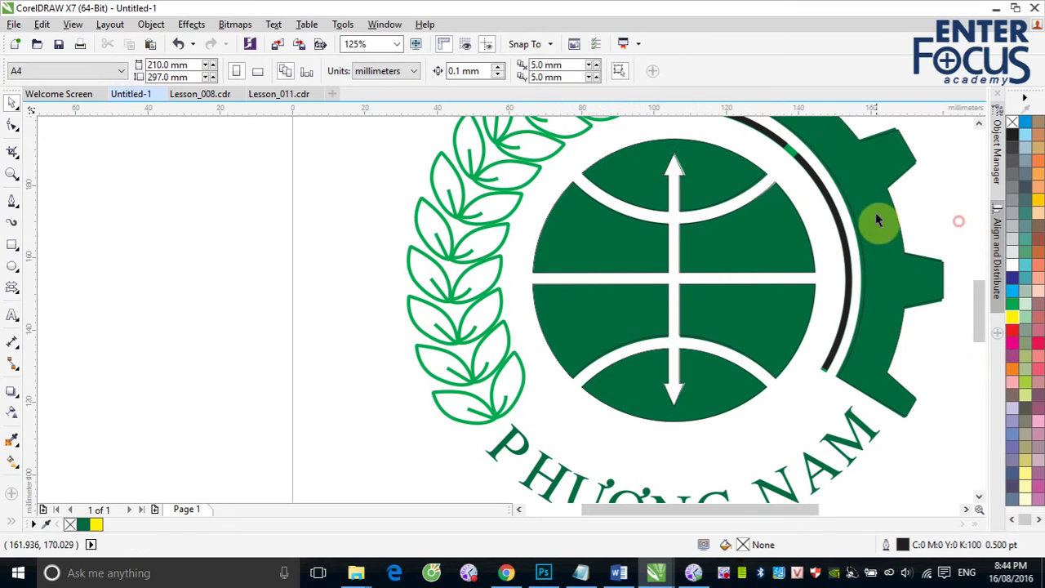
{"action": "left_click", "coordinate": [10, 441]}
{"action": "left_click", "coordinate": [763, 247]}
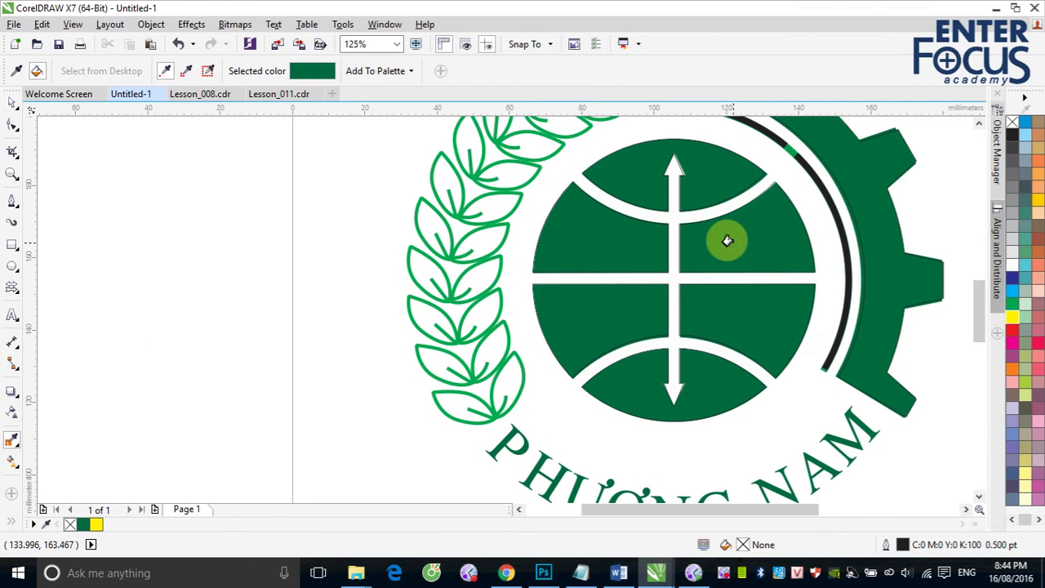
{"action": "left_click", "coordinate": [11, 102]}
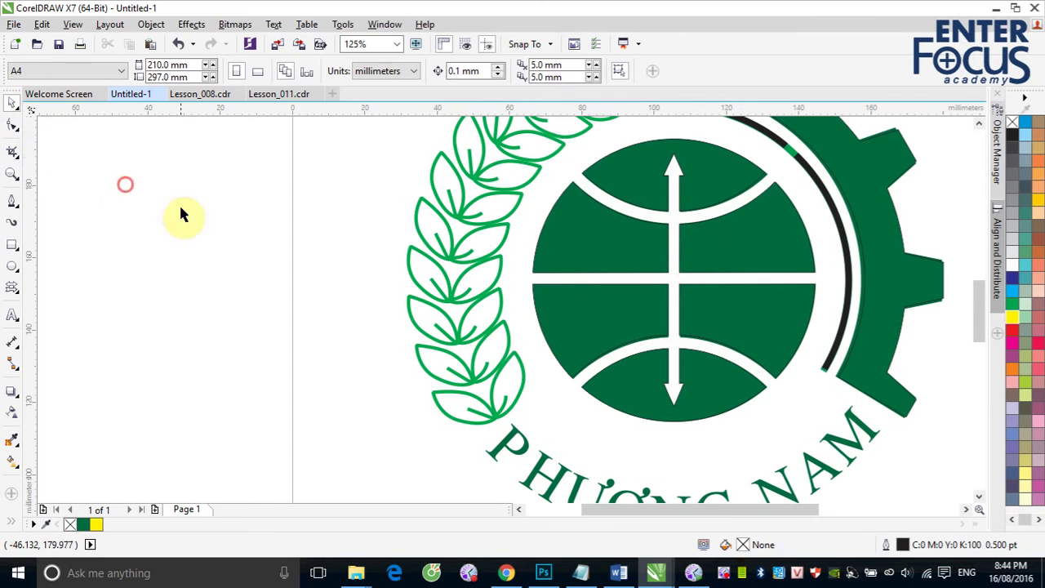
- Enlarge the circle around the globe concentrically to about 125 mm in diameter, running through the bases of the laurel leaves
{"action": "scroll", "coordinate": [569, 276], "scroll_direction": "down", "scroll_amount": 5}
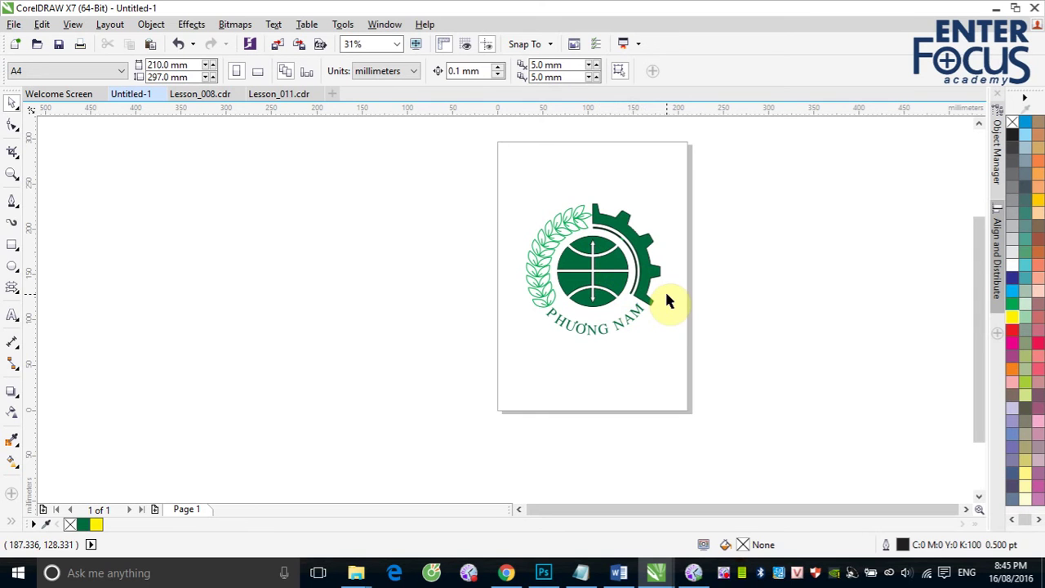
{"action": "key", "text": "z"}
{"action": "left_click_drag", "start_coordinate": [482, 199], "coordinate": [737, 393]}
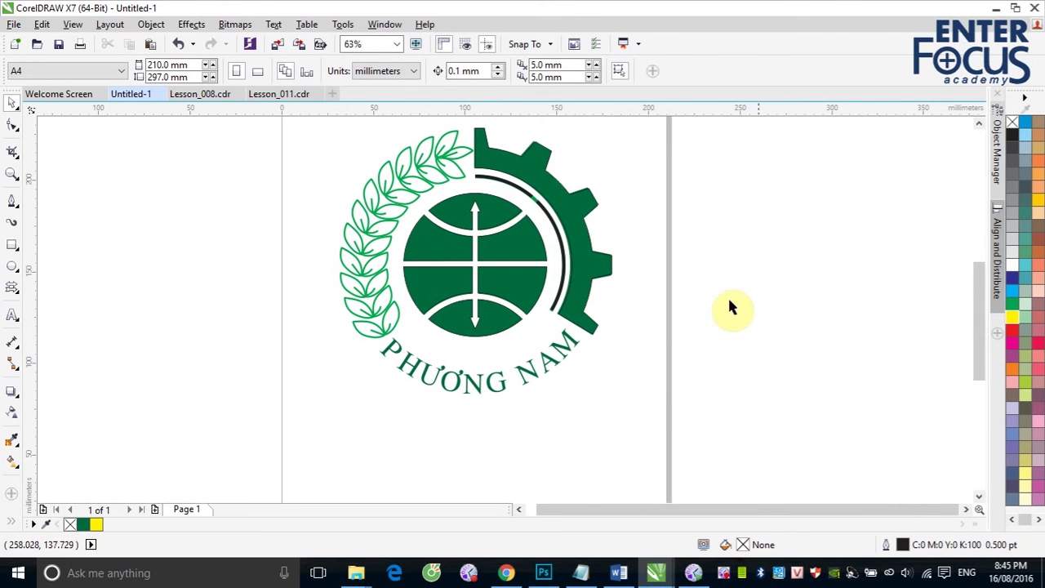
{"action": "key", "text": "Tab"}
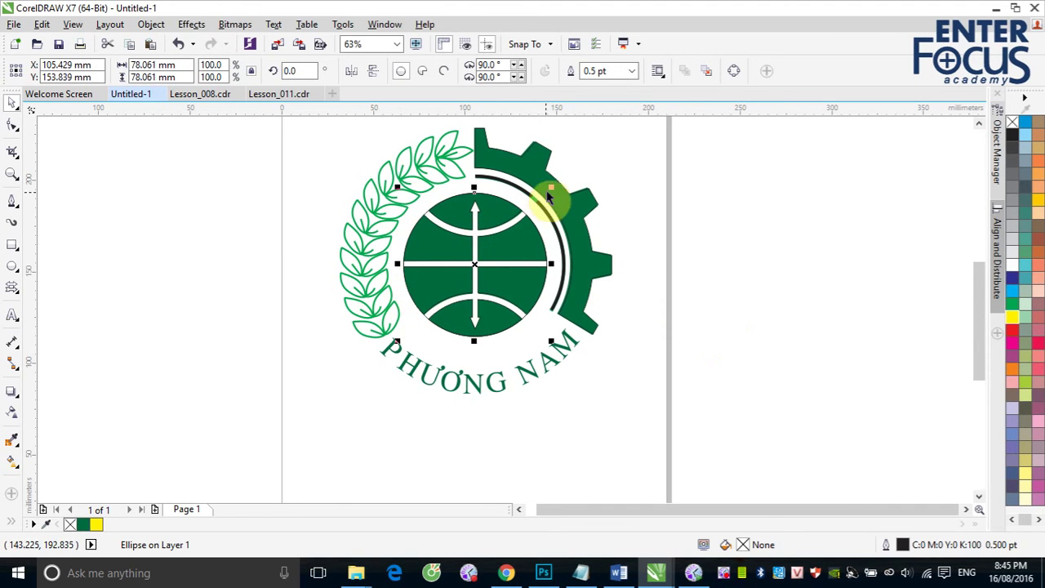
{"action": "left_click_drag", "start_coordinate": [544, 182], "coordinate": [629, 145]}
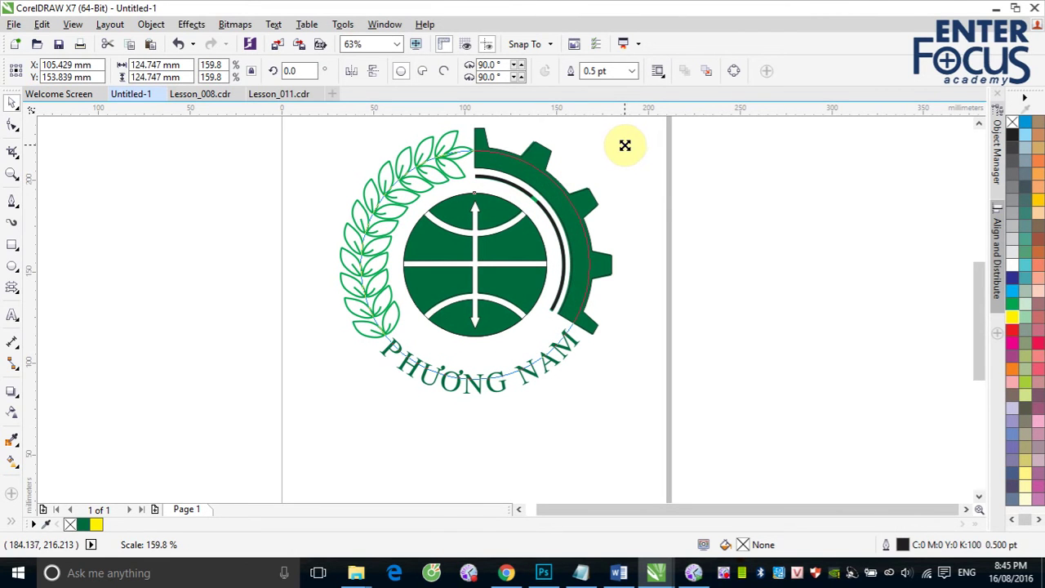
{"action": "left_click_drag", "start_coordinate": [624, 146], "coordinate": [624, 146]}
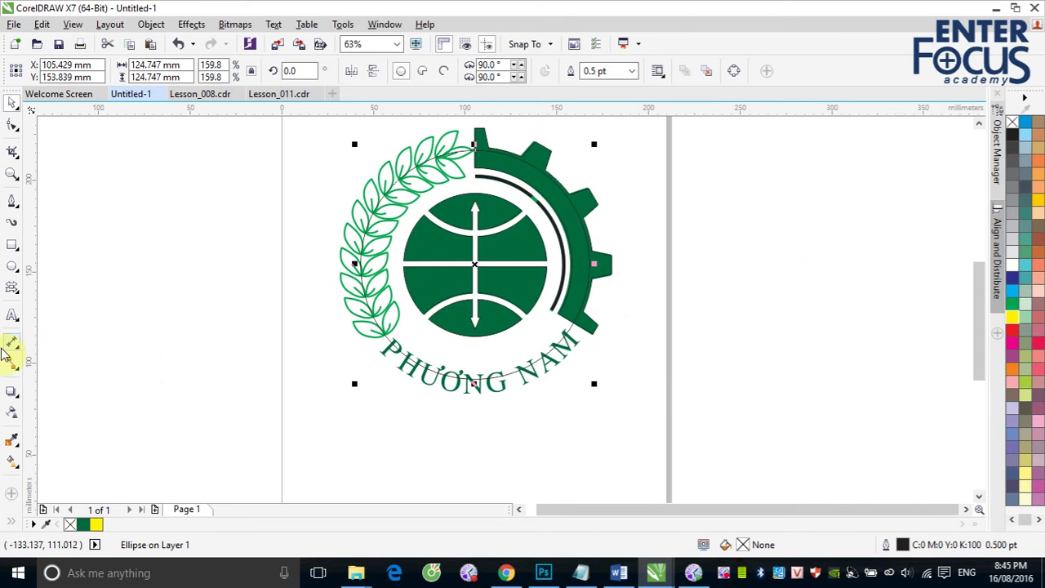
- Trace the lowest right-hand laurel leaf with the Pen tool, about 9 × 18 mm, and give it a C:100 M:0 Y:100 K:0 green outline
{"action": "left_click_drag", "start_coordinate": [350, 266], "coordinate": [445, 367]}
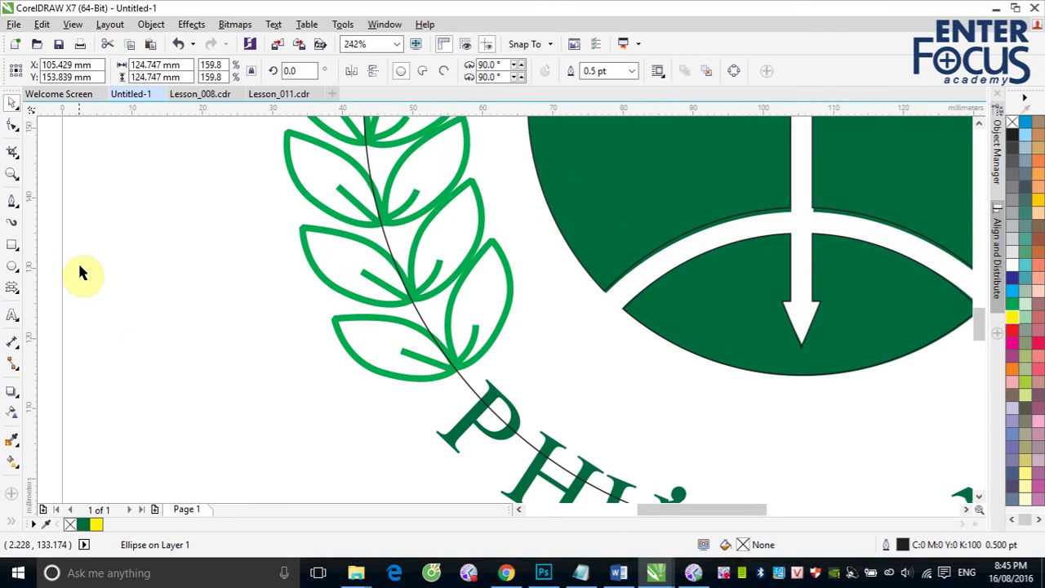
{"action": "left_click", "coordinate": [12, 201]}
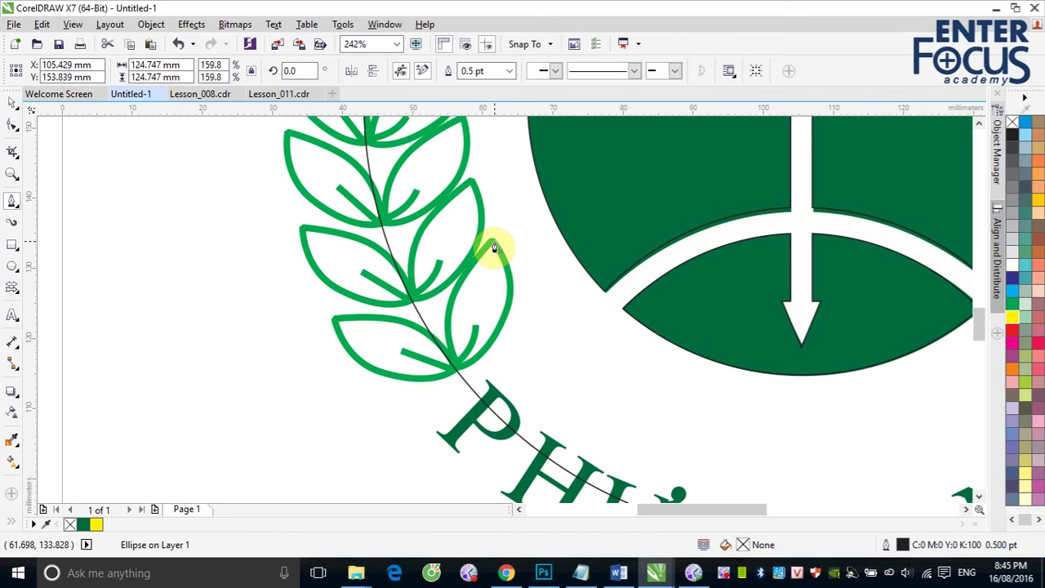
{"action": "left_click", "coordinate": [493, 245]}
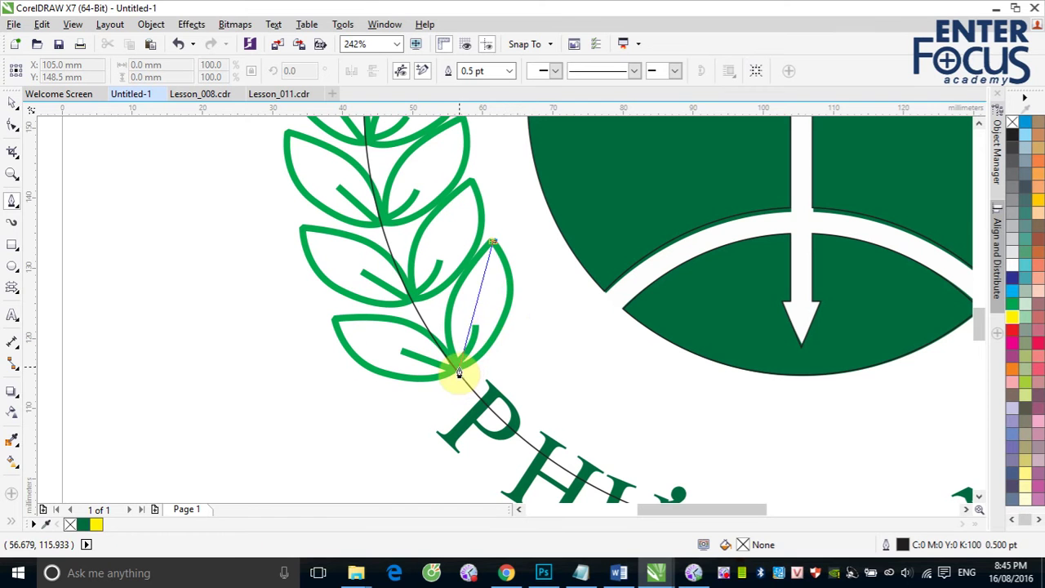
{"action": "left_click_drag", "start_coordinate": [459, 372], "coordinate": [370, 438]}
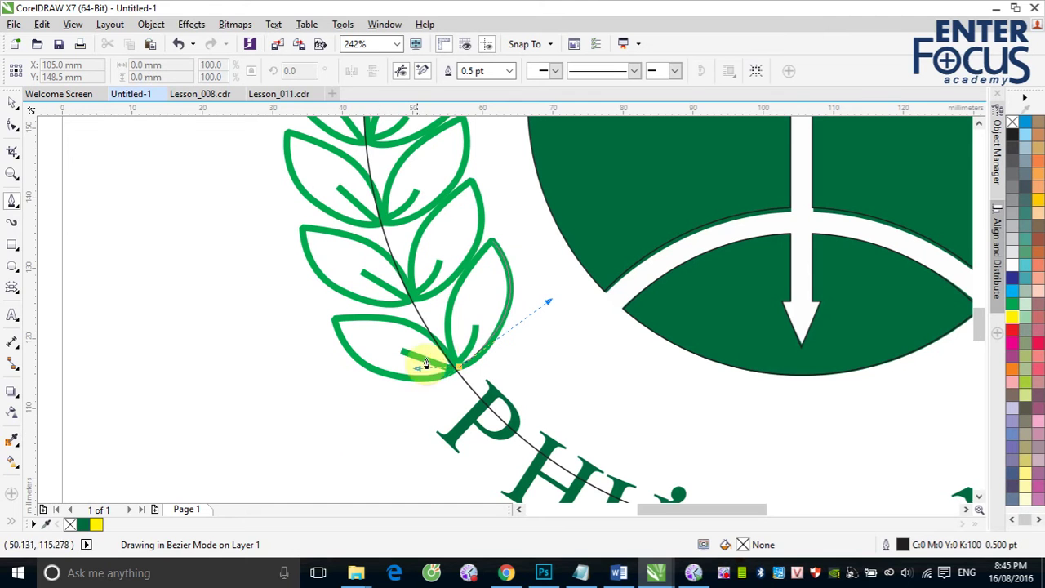
{"action": "left_click", "coordinate": [451, 347]}
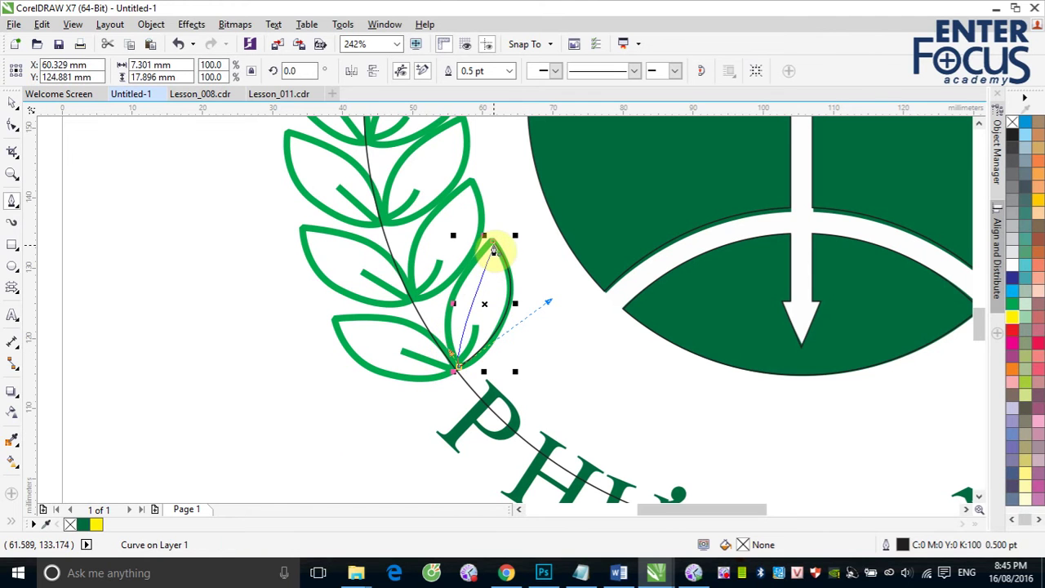
{"action": "left_click", "coordinate": [491, 245]}
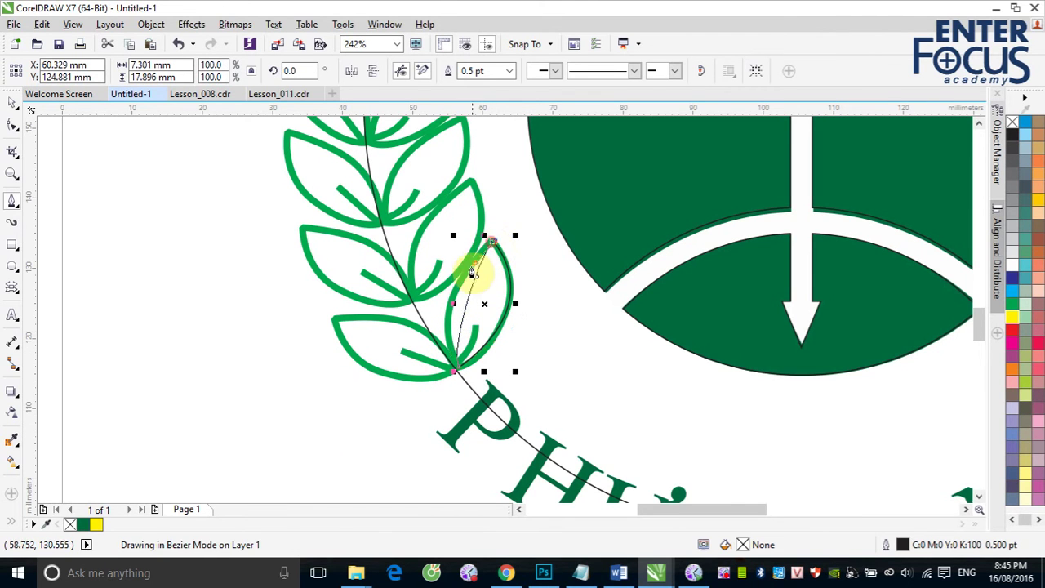
{"action": "left_click", "coordinate": [426, 317]}
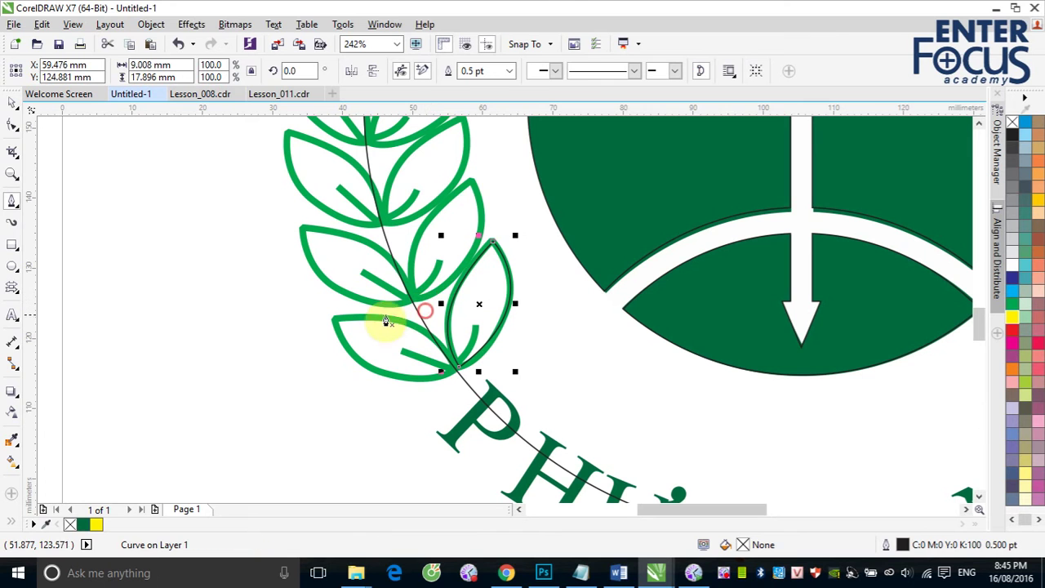
{"action": "left_click", "coordinate": [11, 103]}
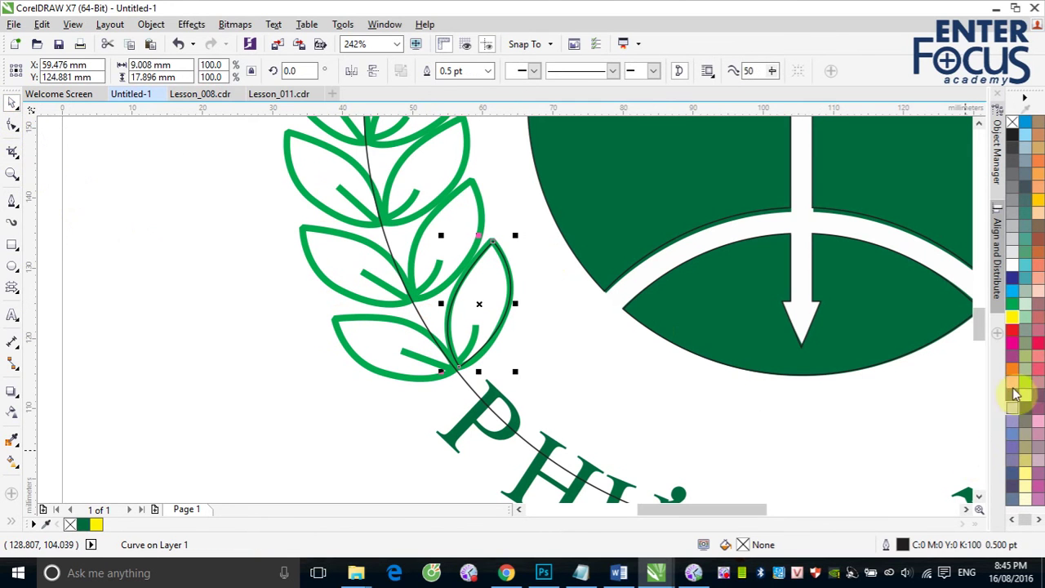
{"action": "right_click", "coordinate": [1011, 303]}
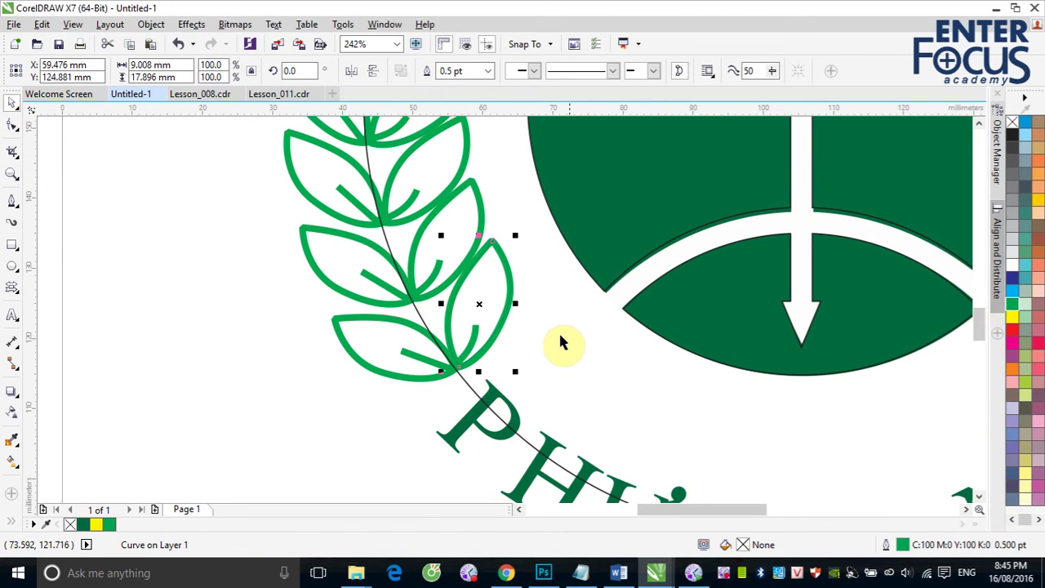
- Trace the short curved vein inside the lowest right-hand leaf, about 2.3 × 4.9 mm, and outline it in the same green
{"action": "left_click", "coordinate": [12, 200]}
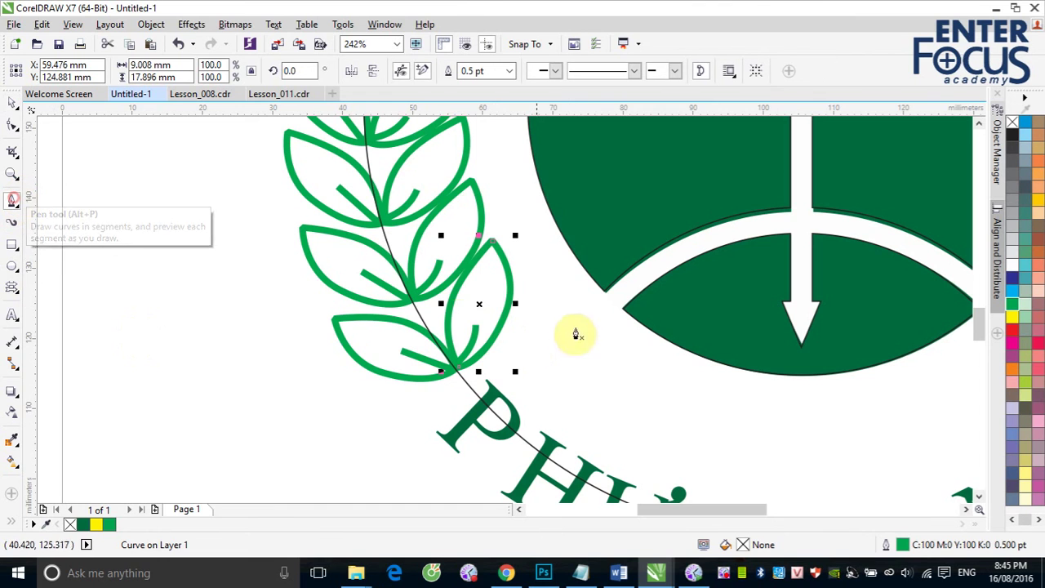
{"action": "left_click", "coordinate": [477, 331]}
{"action": "left_click", "coordinate": [457, 374]}
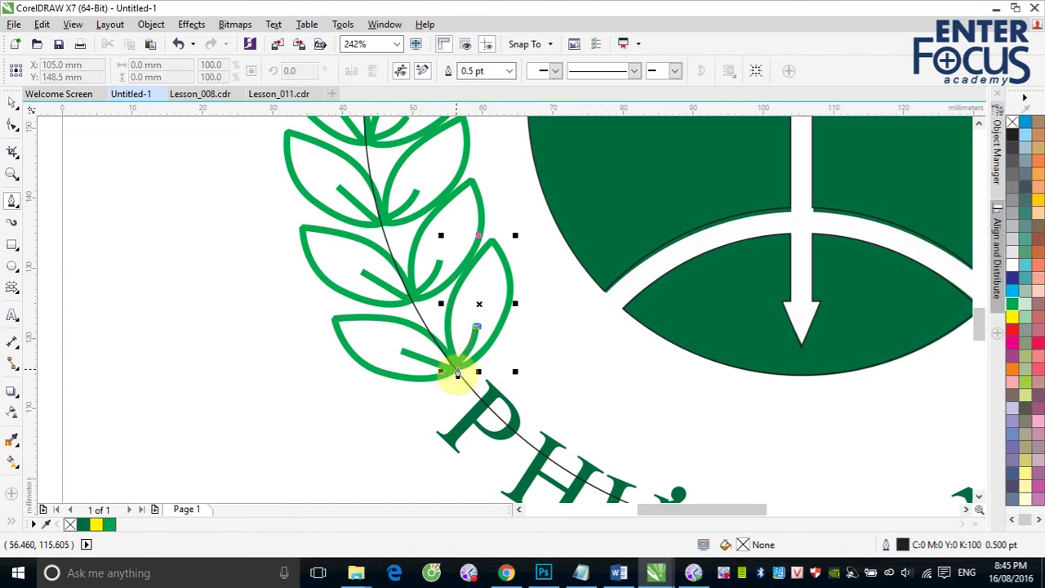
{"action": "left_click_drag", "start_coordinate": [461, 368], "coordinate": [443, 373]}
{"action": "left_click", "coordinate": [12, 102]}
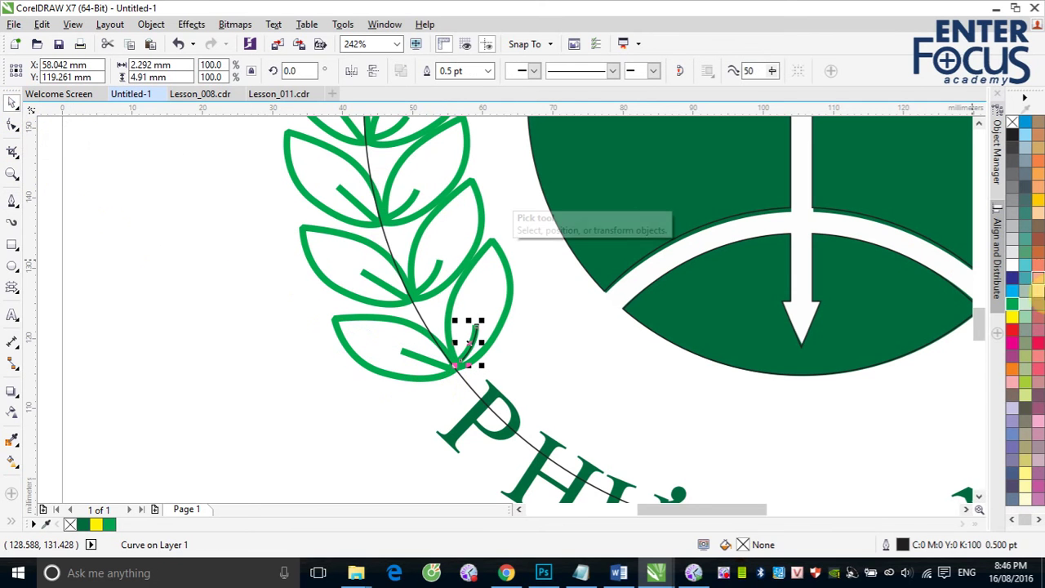
{"action": "right_click", "coordinate": [1013, 304]}
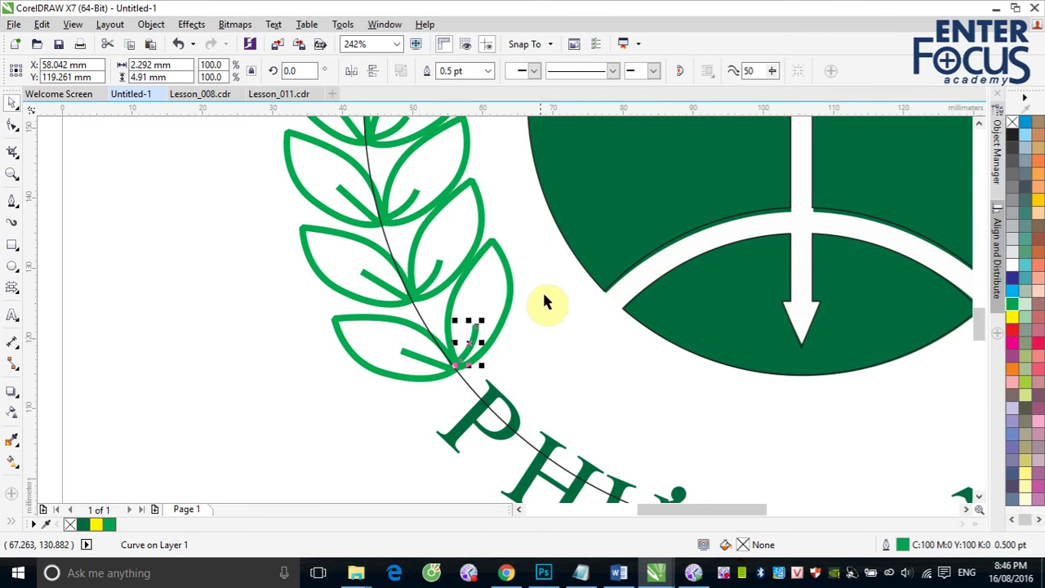
- Group the lowest right-hand leaf outline with its vein
{"action": "left_click", "coordinate": [571, 349]}
{"action": "left_click", "coordinate": [473, 338]}
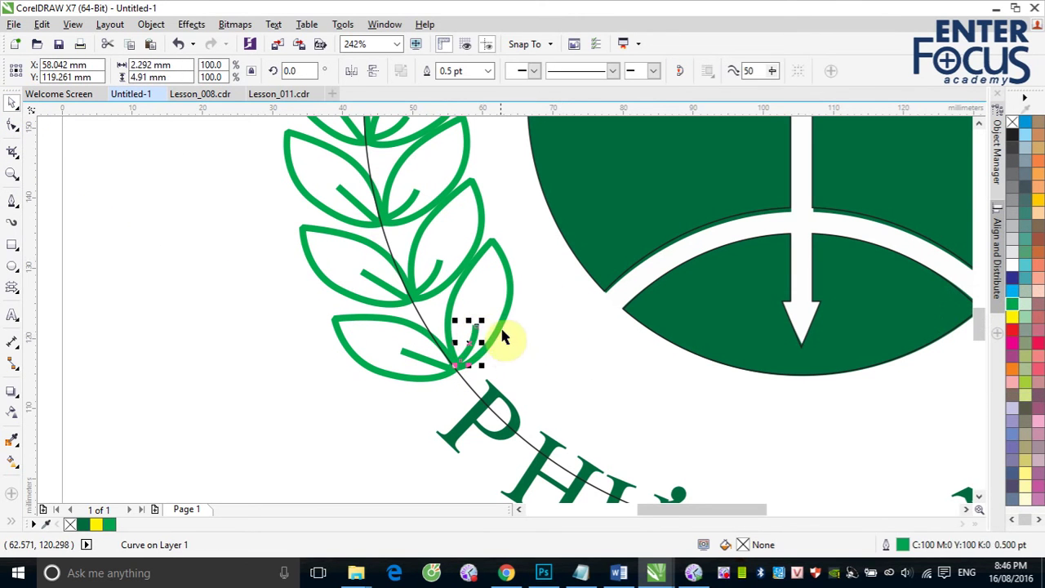
{"action": "left_click", "coordinate": [505, 315], "text": "shift"}
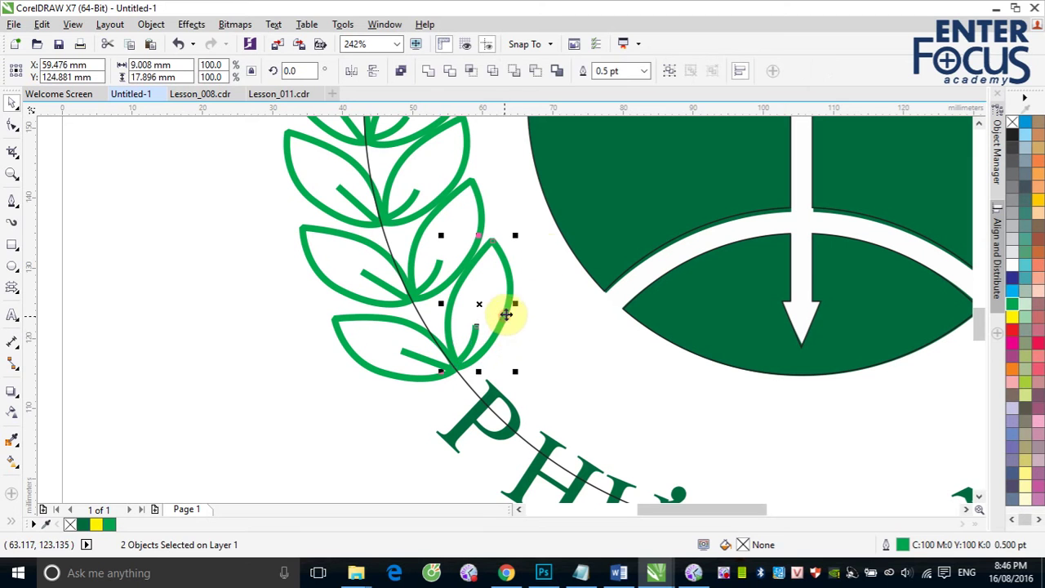
{"action": "left_click", "coordinate": [669, 71]}
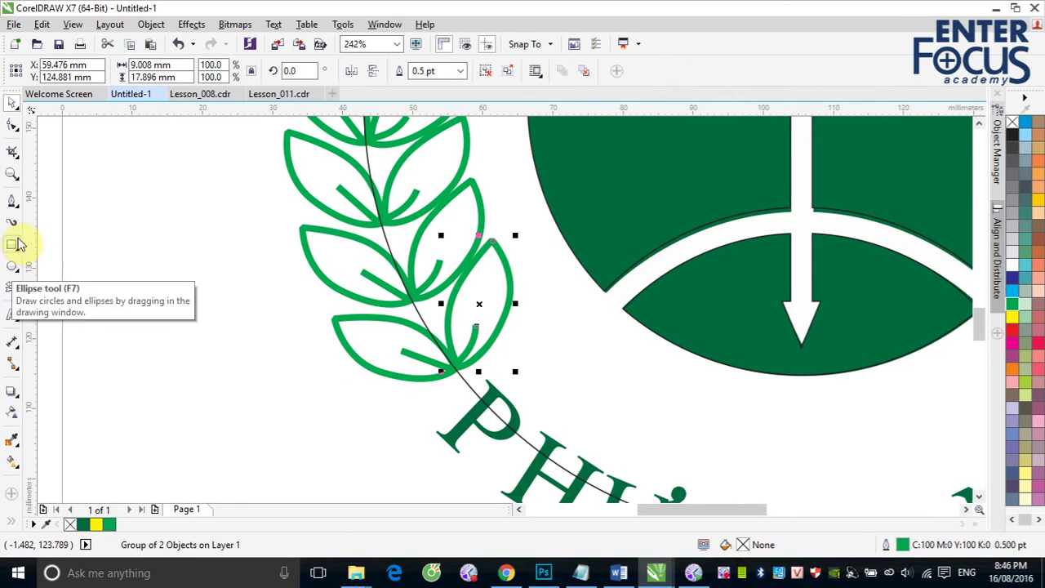
- Trace the lowest left-hand laurel leaf as a closed curve about 17 × 9 mm and outline it in C:100 M:0 Y:100 K:0 green
{"action": "left_click", "coordinate": [13, 200]}
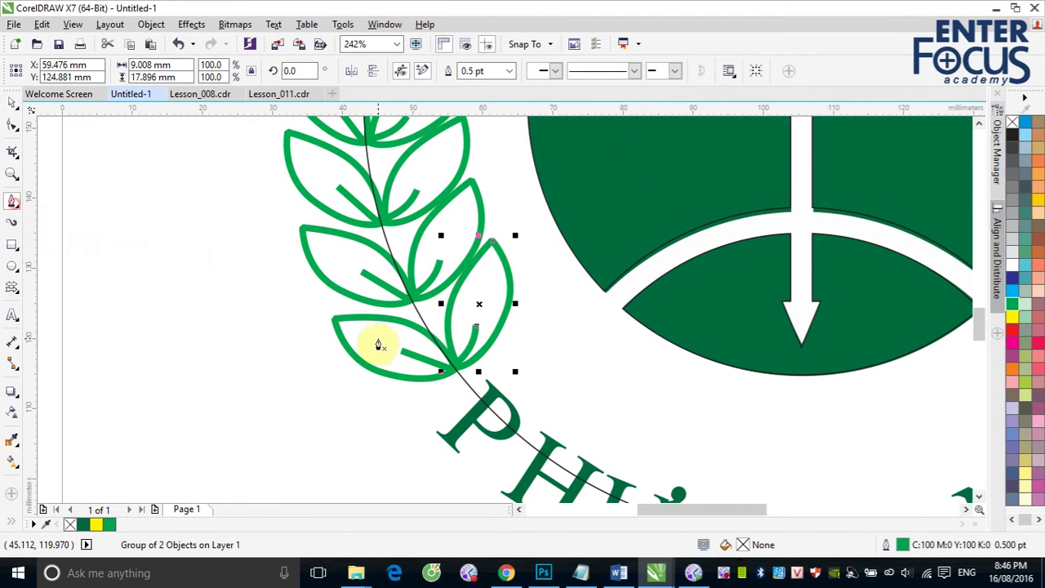
{"action": "left_click", "coordinate": [334, 320]}
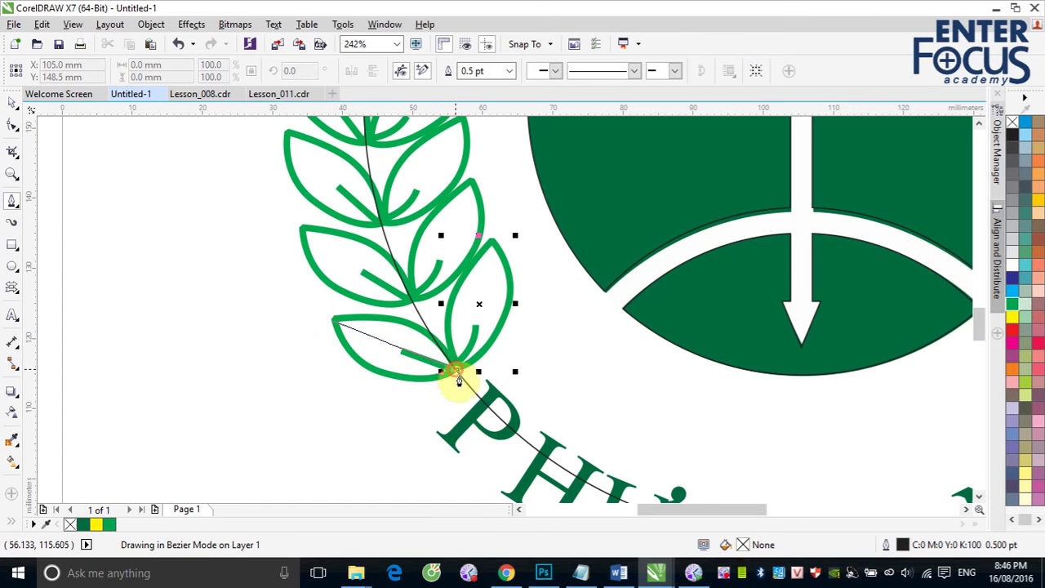
{"action": "left_click_drag", "start_coordinate": [455, 374], "coordinate": [484, 445]}
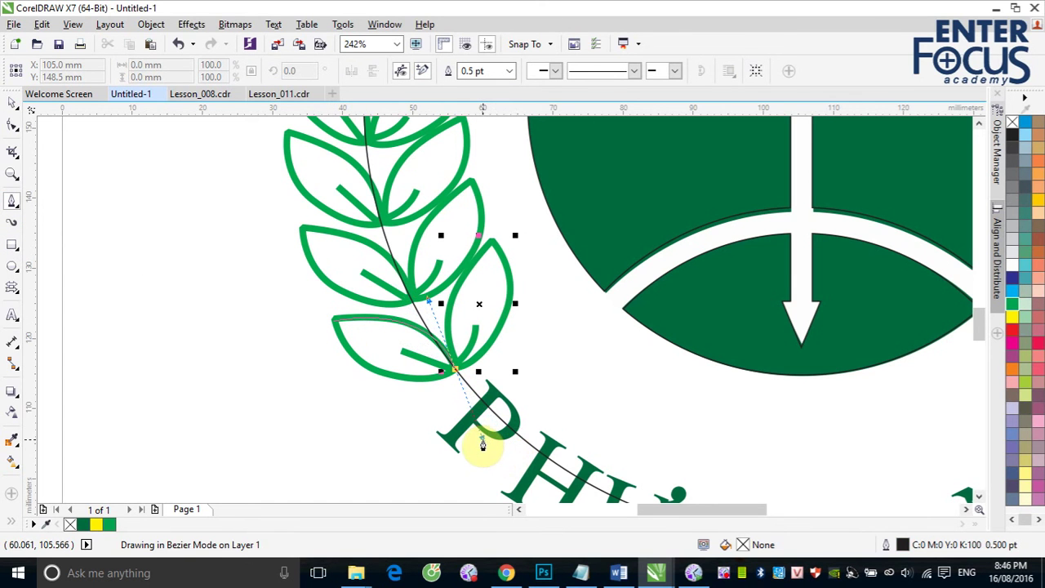
{"action": "key", "text": "Return"}
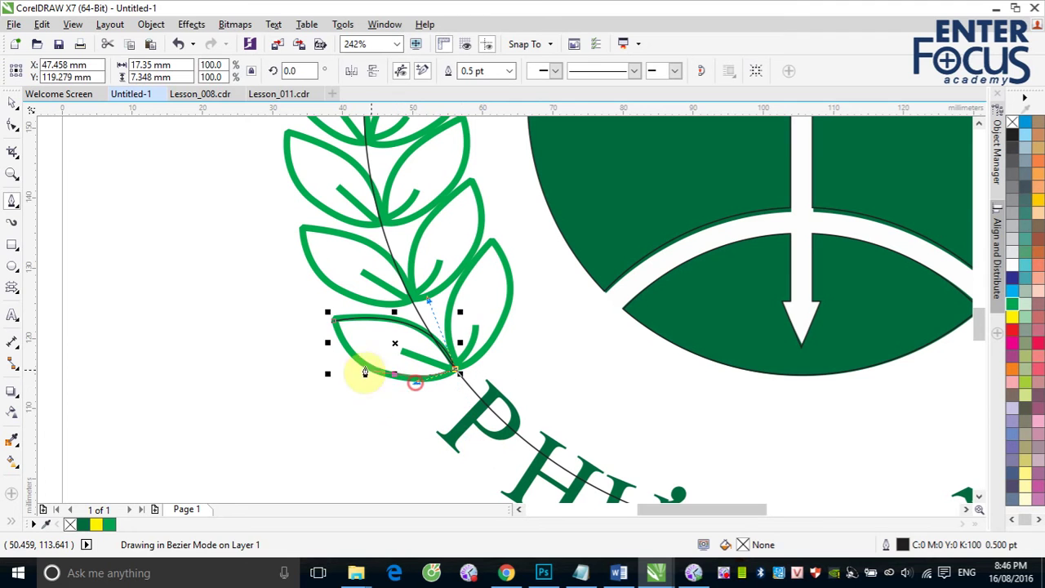
{"action": "mouse_move", "coordinate": [333, 324]}
{"action": "left_mouse_down"}
{"action": "mouse_move", "coordinate": [368, 401]}
{"action": "mouse_move", "coordinate": [363, 387]}
{"action": "left_mouse_up"}
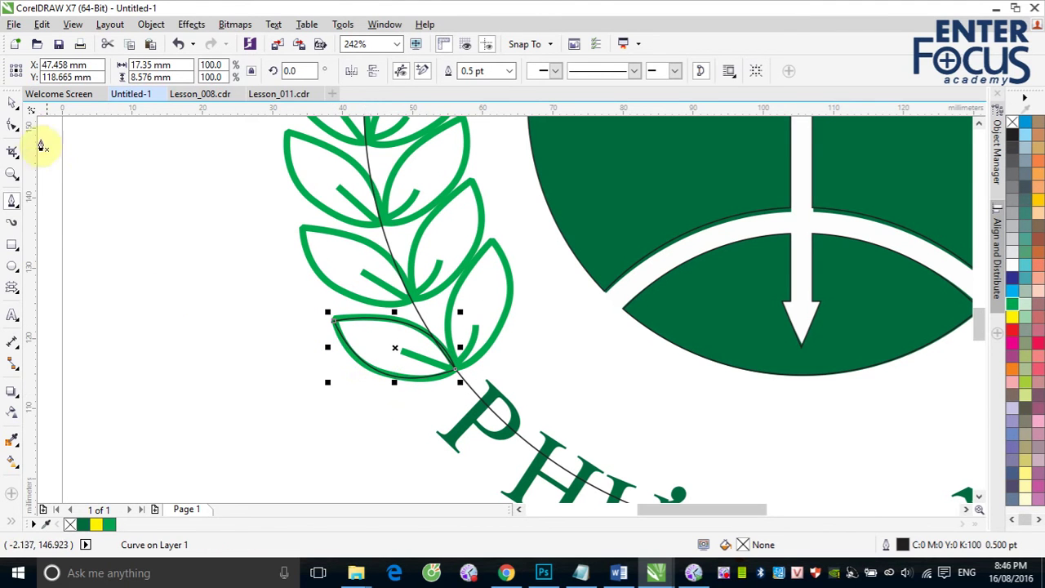
{"action": "left_click", "coordinate": [13, 102]}
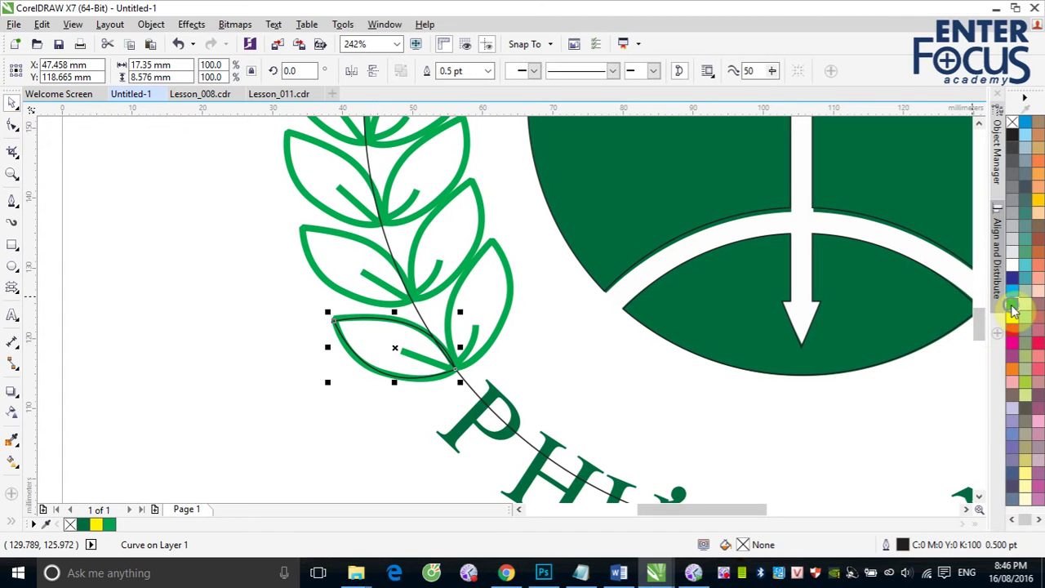
{"action": "right_click", "coordinate": [1012, 304]}
- Draw the straight vein of the lowest left-hand leaf, about 6.7 × 2.5 mm, and outline it in the same green
{"action": "left_click", "coordinate": [10, 201]}
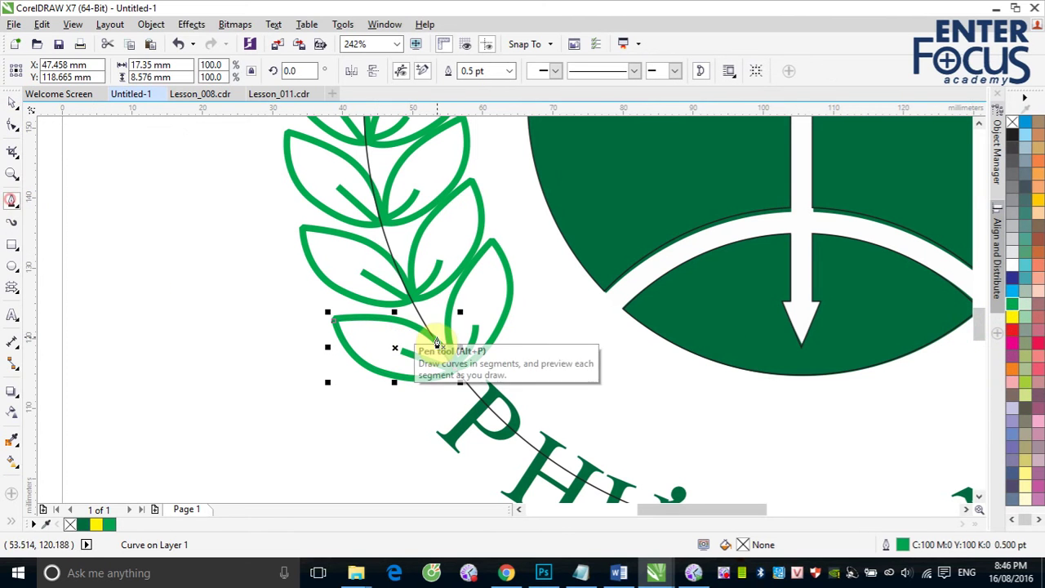
{"action": "left_click", "coordinate": [403, 351]}
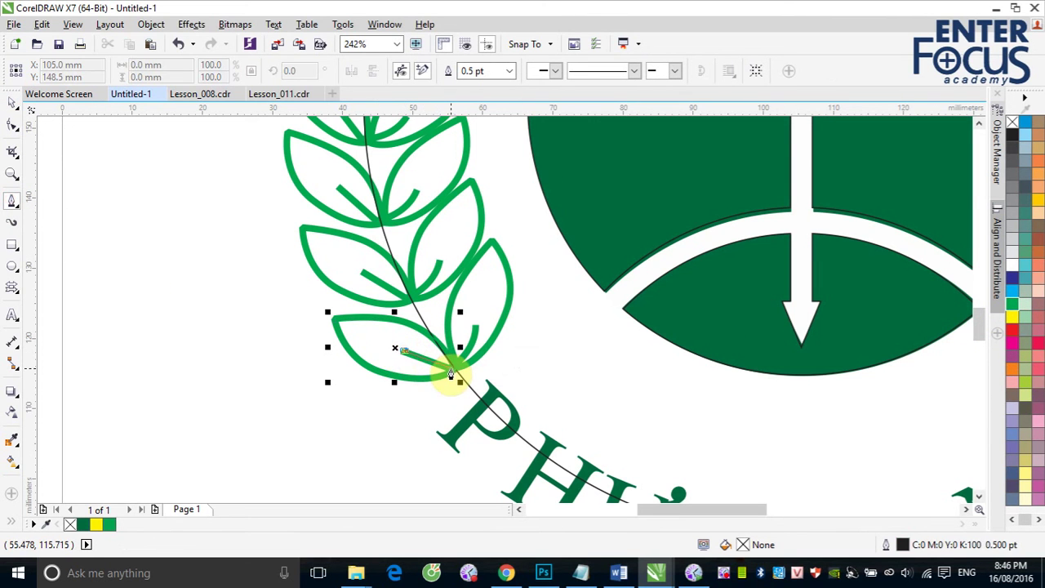
{"action": "left_click", "coordinate": [451, 374]}
{"action": "left_click", "coordinate": [11, 103]}
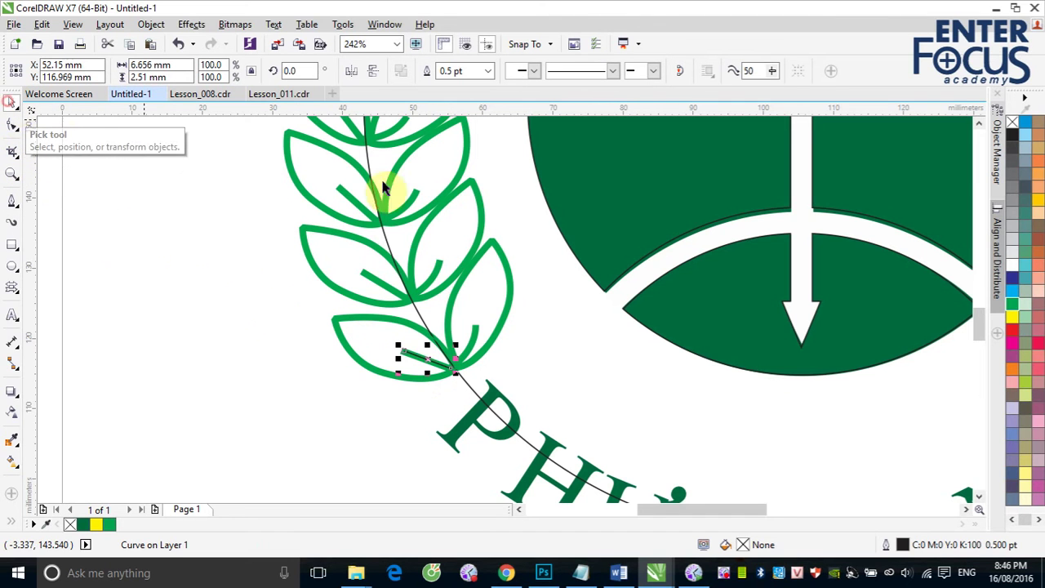
{"action": "right_click", "coordinate": [1012, 304]}
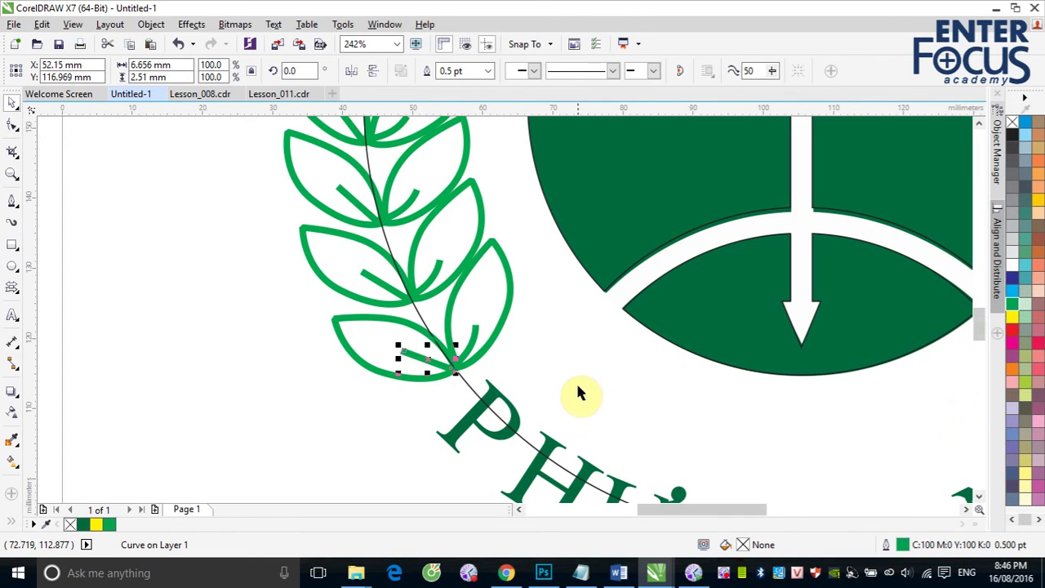
- Group the left leaf, its vein and the grouped right leaf into one leaf pair
{"action": "key", "text": "F7"}
{"action": "left_click_drag", "start_coordinate": [272, 255], "coordinate": [580, 419]}
{"action": "left_click_drag", "start_coordinate": [261, 217], "coordinate": [571, 441]}
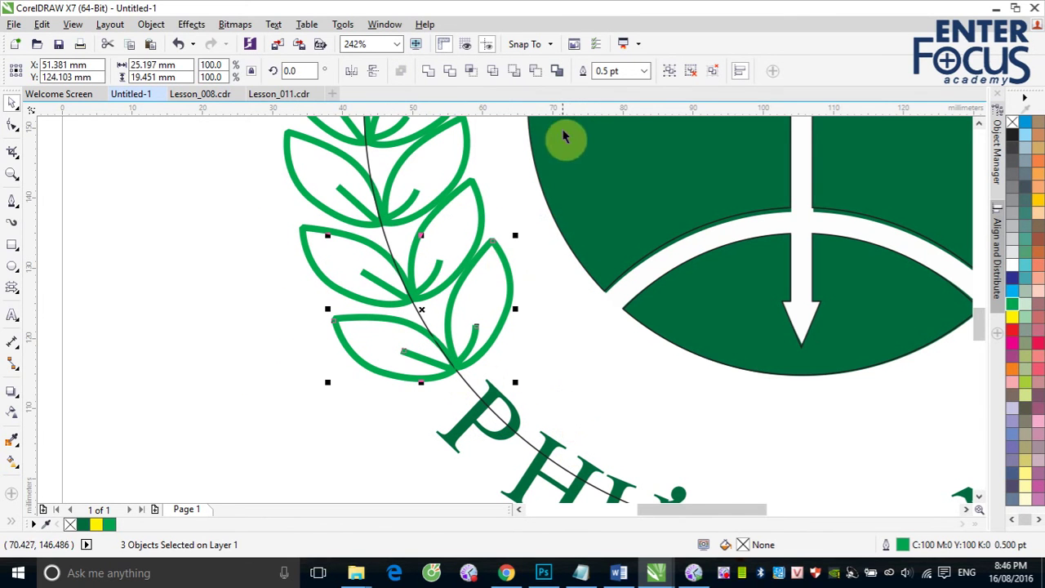
{"action": "left_click", "coordinate": [670, 70]}
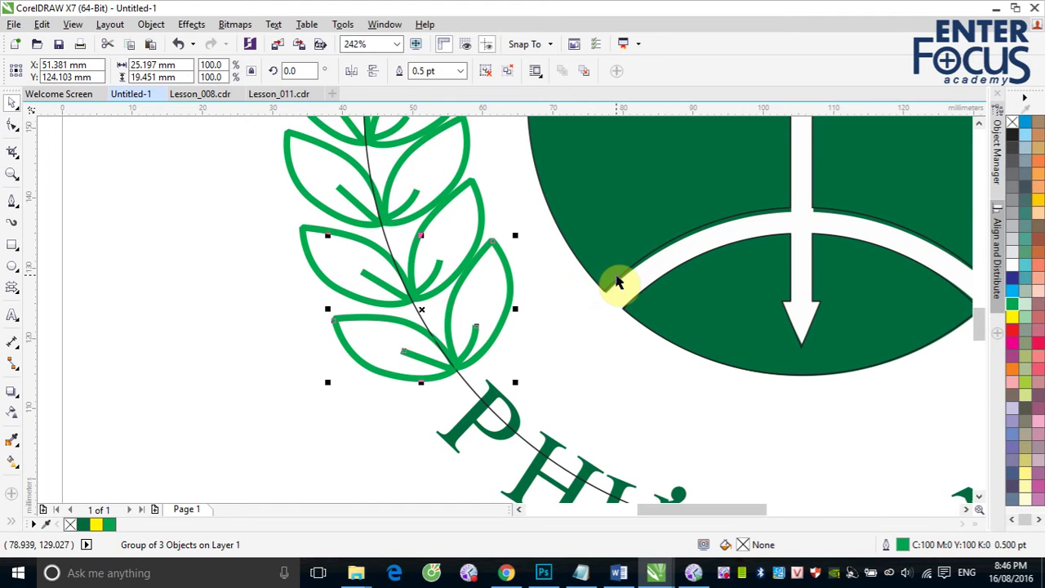
{"action": "scroll", "coordinate": [618, 282], "scroll_direction": "down", "scroll_amount": 2}
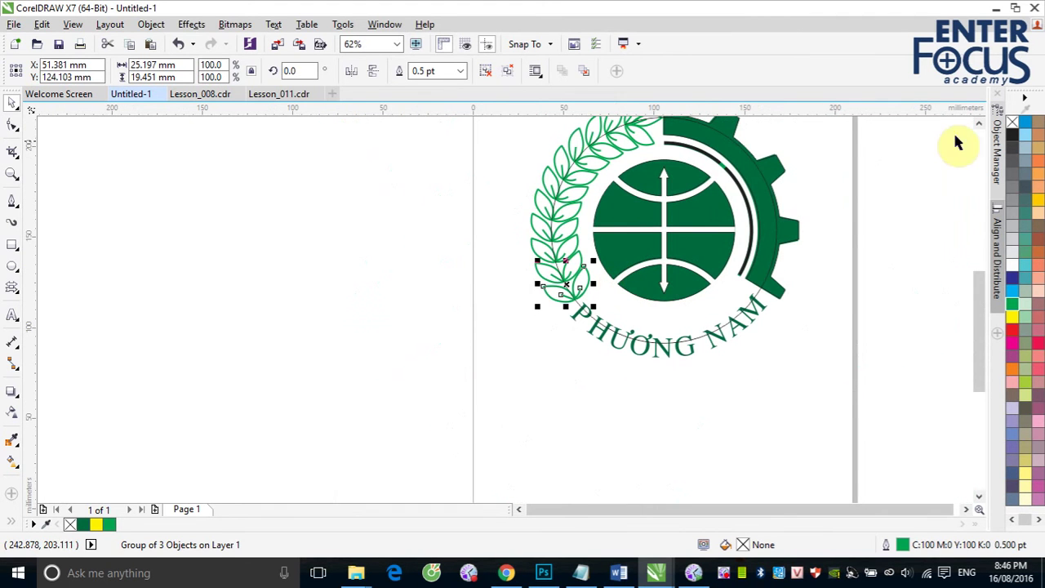
{"action": "left_click", "coordinate": [981, 123]}
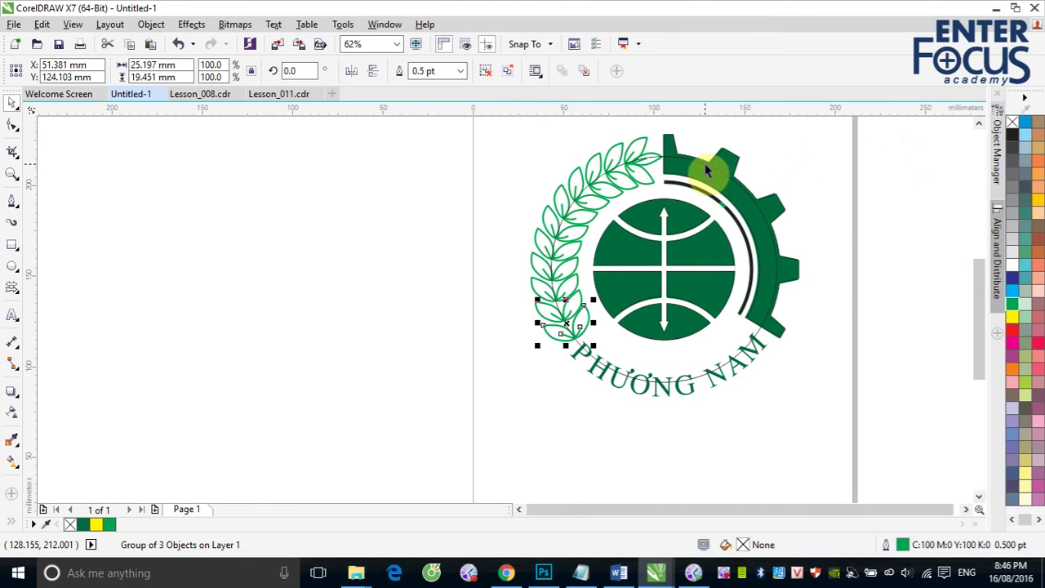
- Make an enlarged concentric copy of the guide circle around the whole logo, about 185 mm in diameter
{"action": "left_click", "coordinate": [982, 124]}
{"action": "left_click", "coordinate": [982, 124]}
{"action": "left_click", "coordinate": [877, 214]}
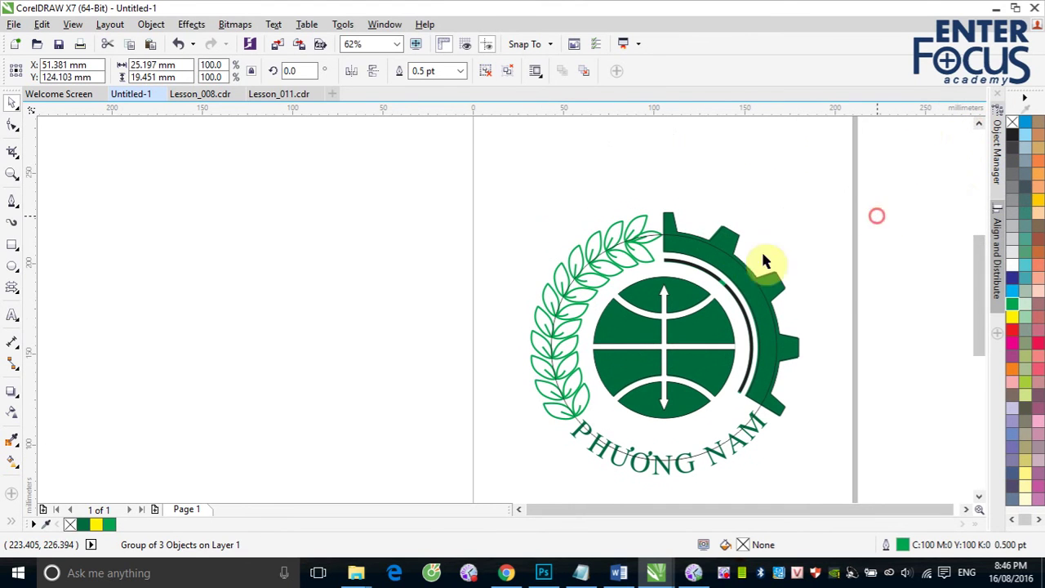
{"action": "left_click", "coordinate": [686, 242]}
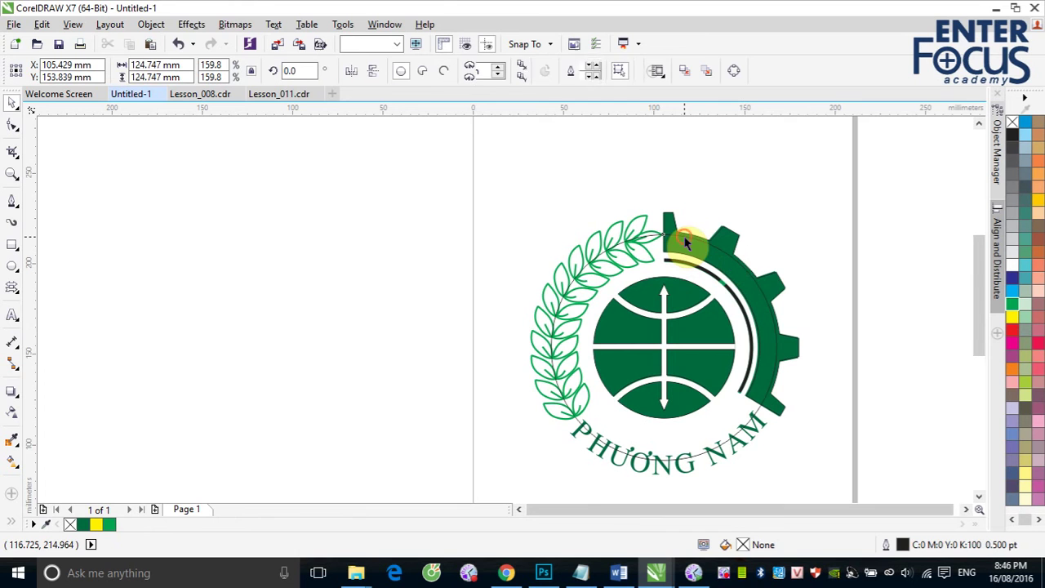
{"action": "left_click_drag", "start_coordinate": [784, 231], "coordinate": [837, 175]}
{"action": "left_click", "coordinate": [740, 166]}
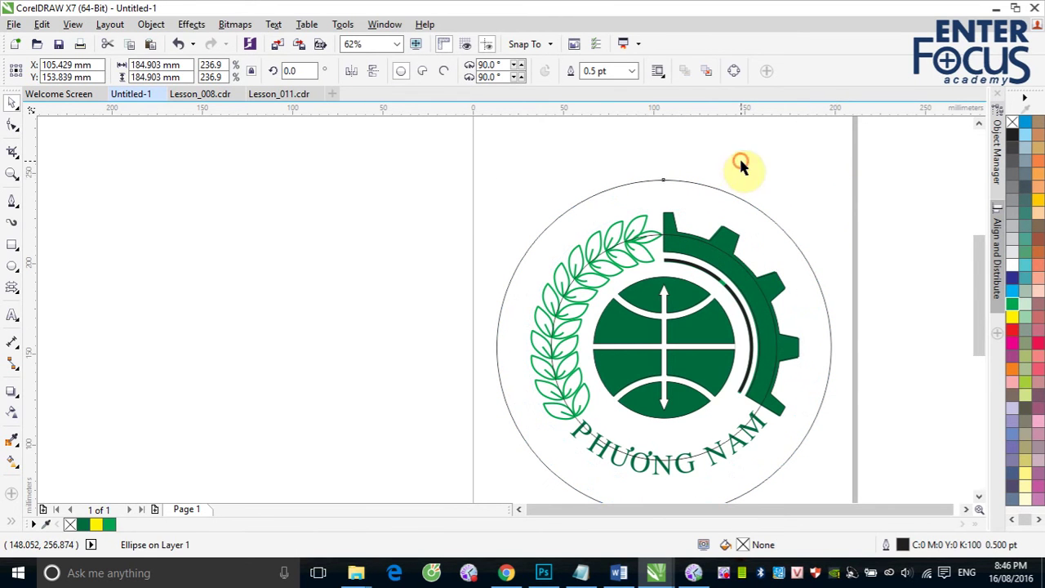
- Rotate a copy of the lowest leaf pair and outer circle together about the logo's centre, about 11.3° clockwise onto the next reference leaves
{"action": "left_click", "coordinate": [555, 414]}
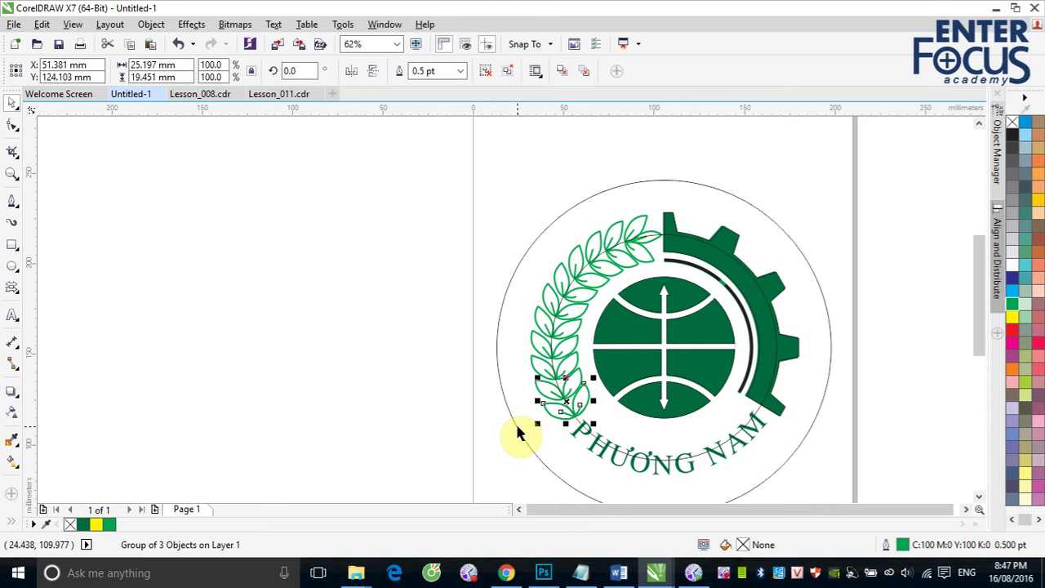
{"action": "left_click", "coordinate": [519, 427], "text": "shift"}
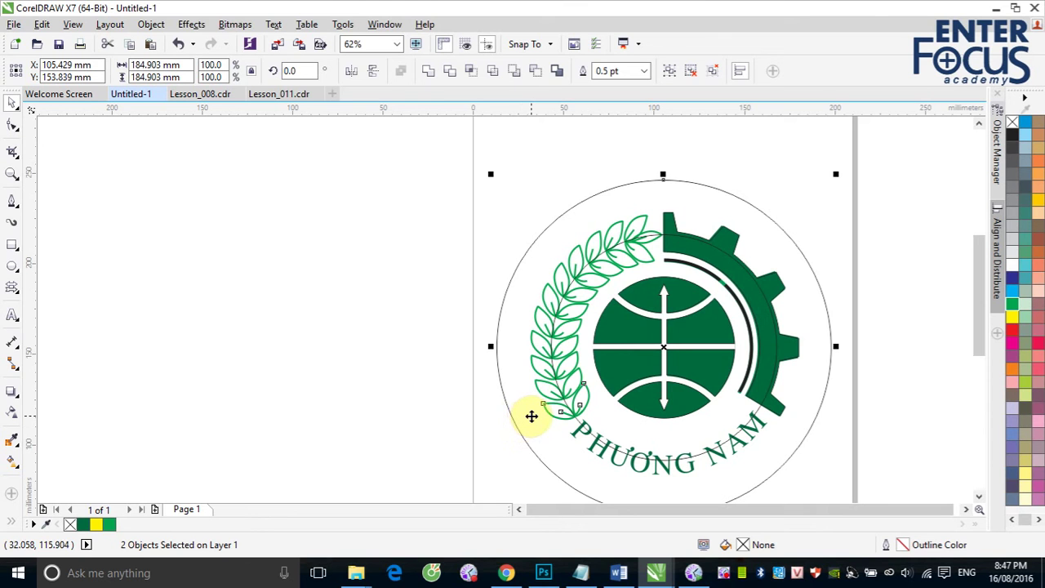
{"action": "left_click", "coordinate": [663, 347]}
{"action": "mouse_move", "coordinate": [490, 175]}
{"action": "left_mouse_down"}
{"action": "mouse_move", "coordinate": [506, 122]}
{"action": "mouse_move", "coordinate": [510, 172]}
{"action": "left_mouse_up"}
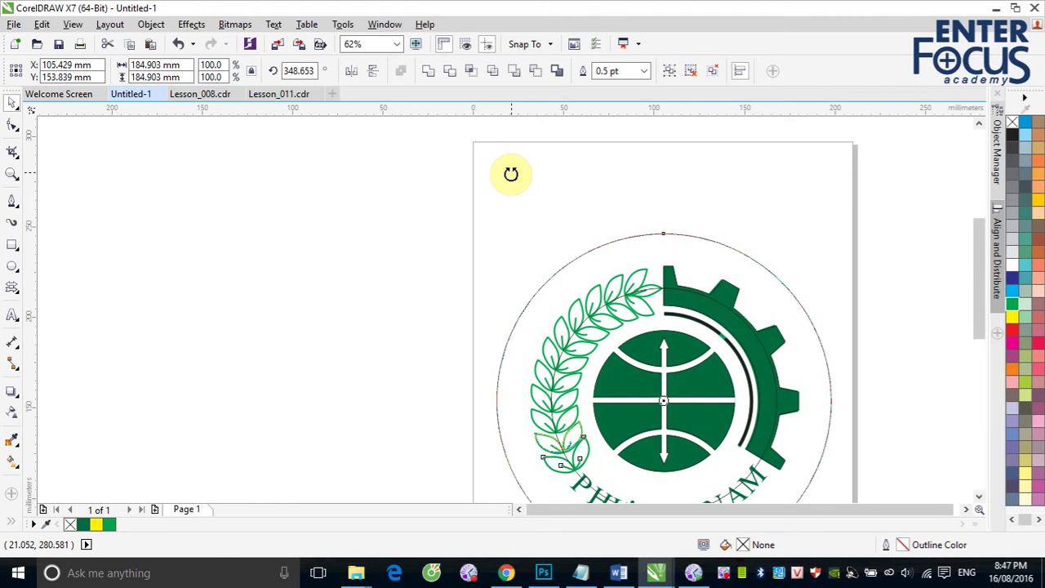
{"action": "left_click_drag", "start_coordinate": [512, 173], "coordinate": [512, 176]}
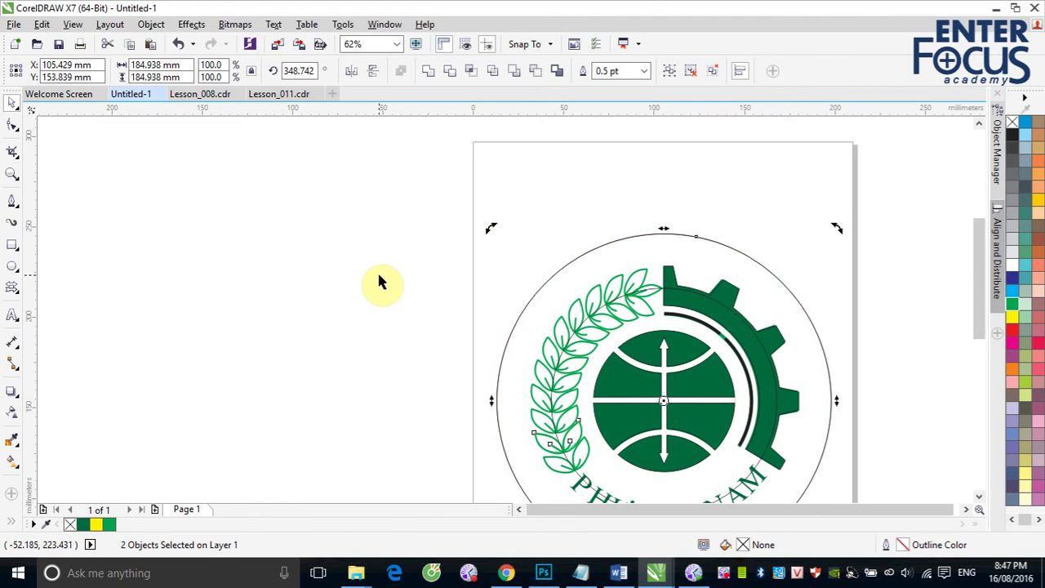
- Repeat the rotated copy until leaf pairs fill the laurel branch up to its upper end, removing any pair beyond the reference
{"action": "key", "text": "ctrl+r"}
{"action": "key", "text": "ctrl+r"}
{"action": "key", "text": "ctrl+r"}
{"action": "key", "text": "ctrl+r"}
{"action": "key", "text": "ctrl+r"}
{"action": "key", "text": "ctrl+r"}
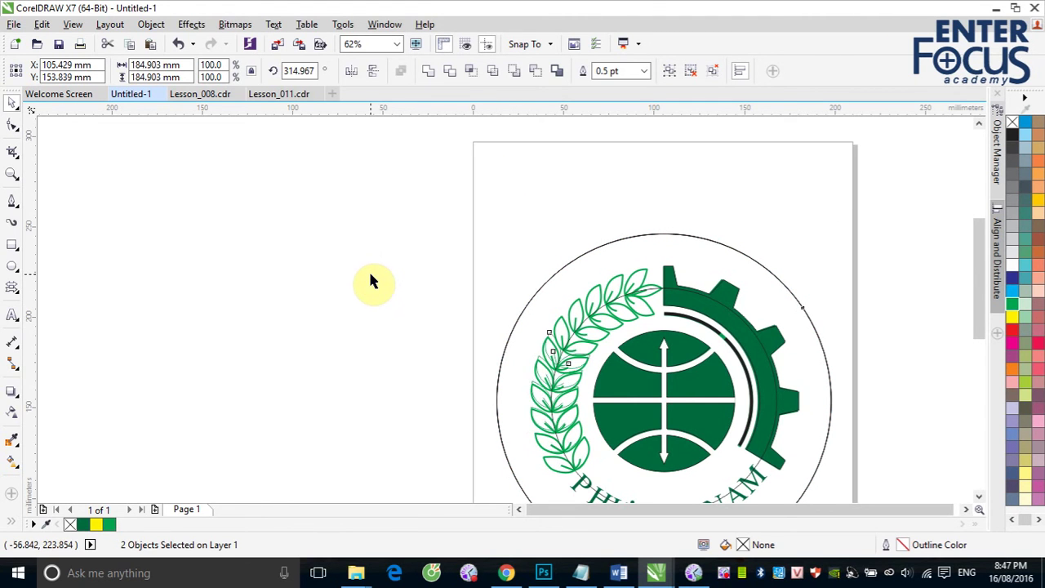
{"action": "key", "text": "ctrl+r"}
{"action": "key", "text": "ctrl+r"}
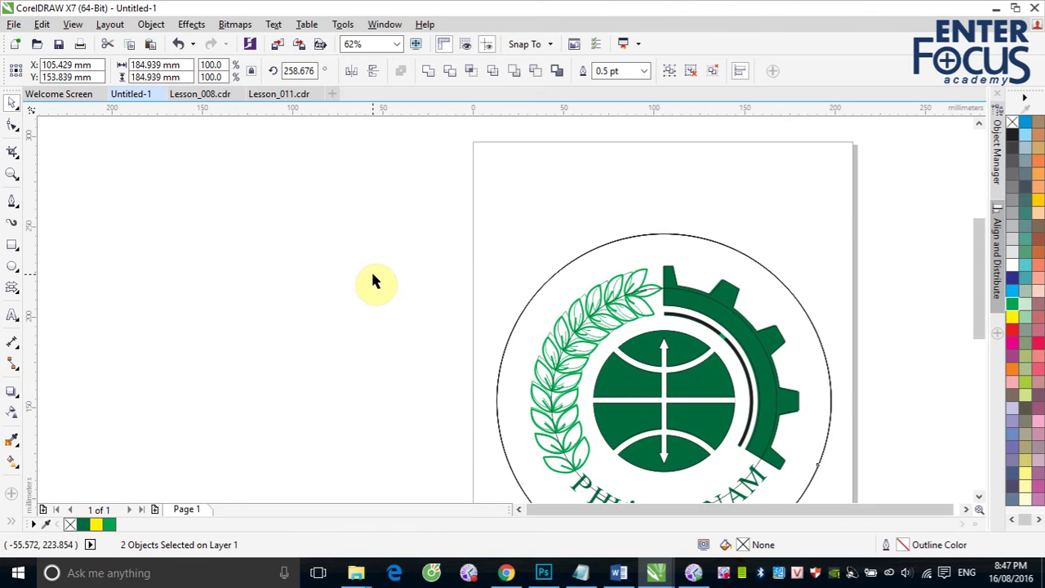
{"action": "key", "text": "ctrl+r"}
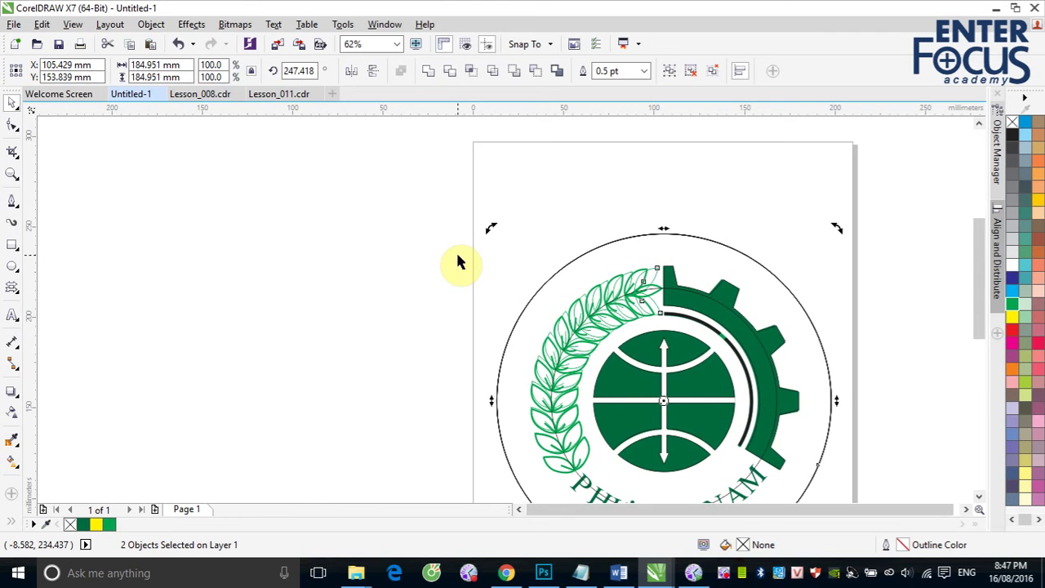
{"action": "key", "text": "ctrl+z"}
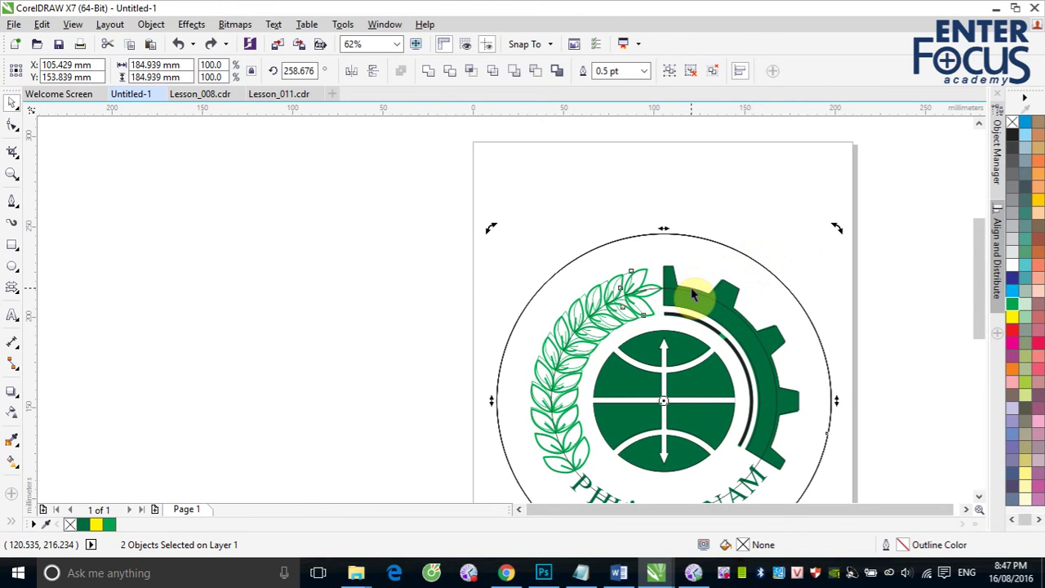
- Form the branch's tip leaf from the inner leaf of the topmost pair, rotated about 50° and moved onto the guide circle at the tip
{"action": "scroll", "coordinate": [737, 294], "scroll_direction": "up", "scroll_amount": 4}
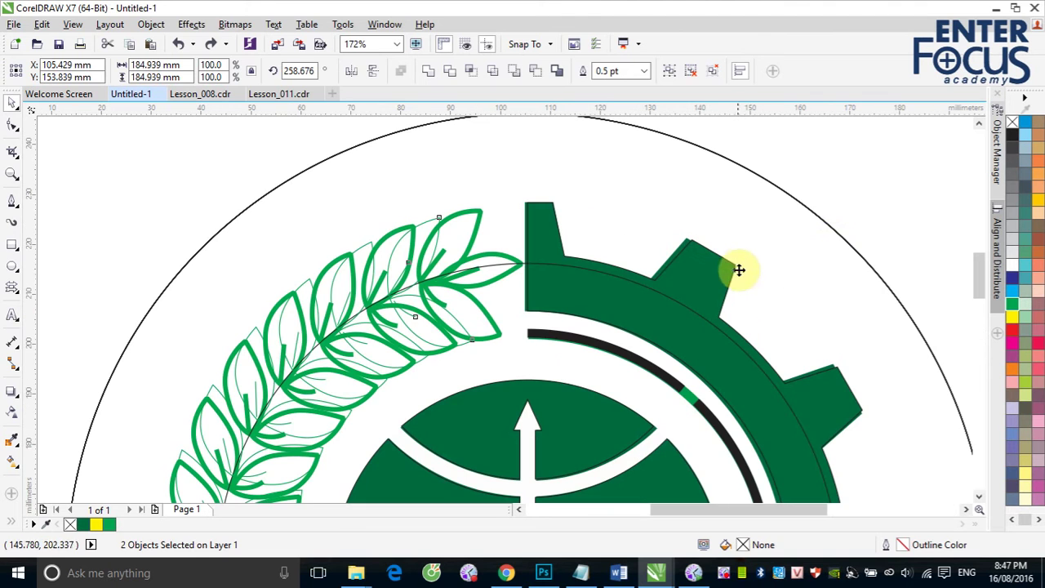
{"action": "left_click", "coordinate": [867, 181]}
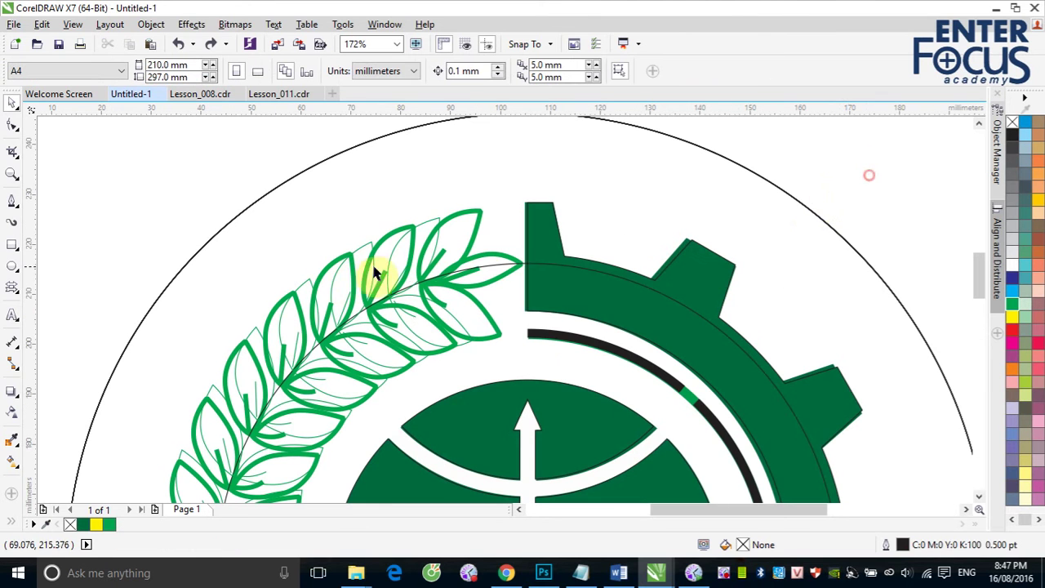
{"action": "left_click", "coordinate": [435, 255]}
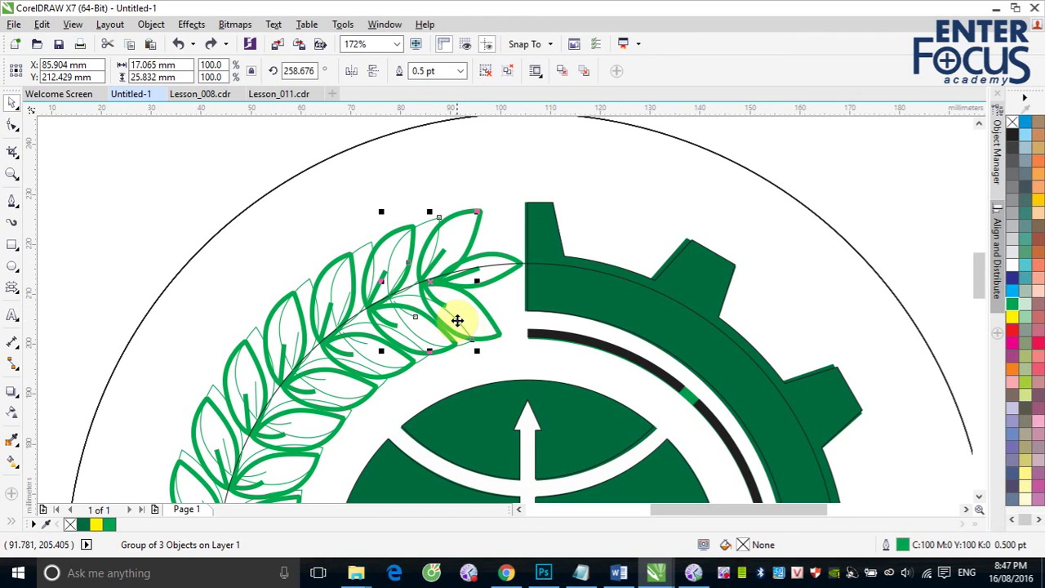
{"action": "left_click", "coordinate": [867, 161]}
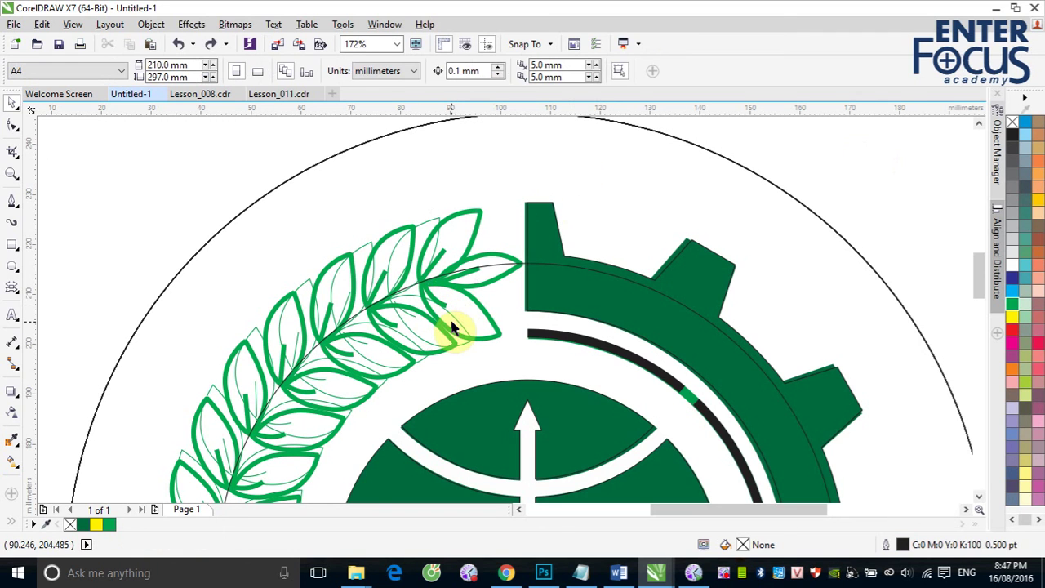
{"action": "left_click", "coordinate": [454, 325], "text": "ctrl"}
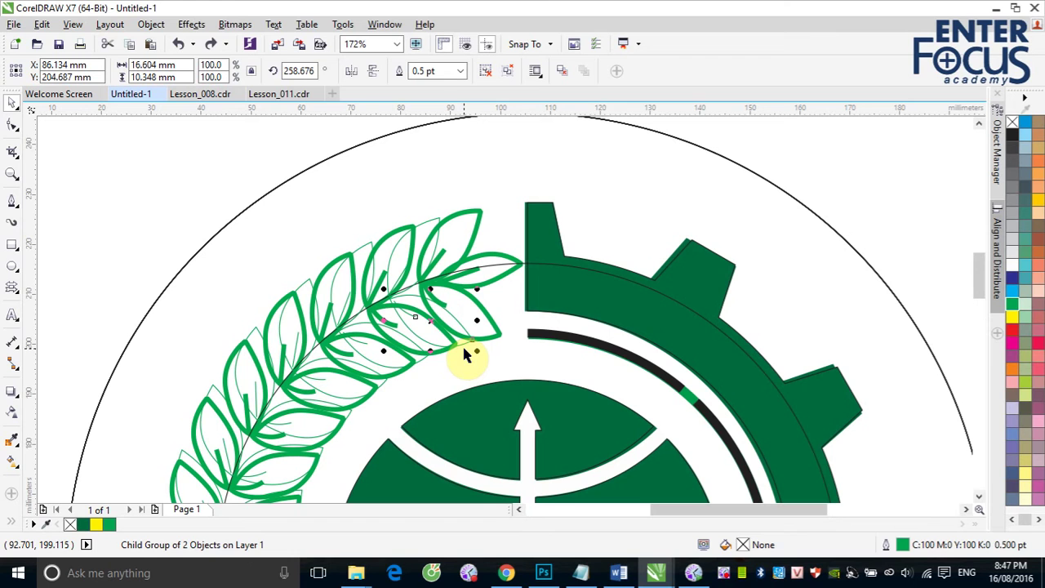
{"action": "left_click", "coordinate": [428, 318]}
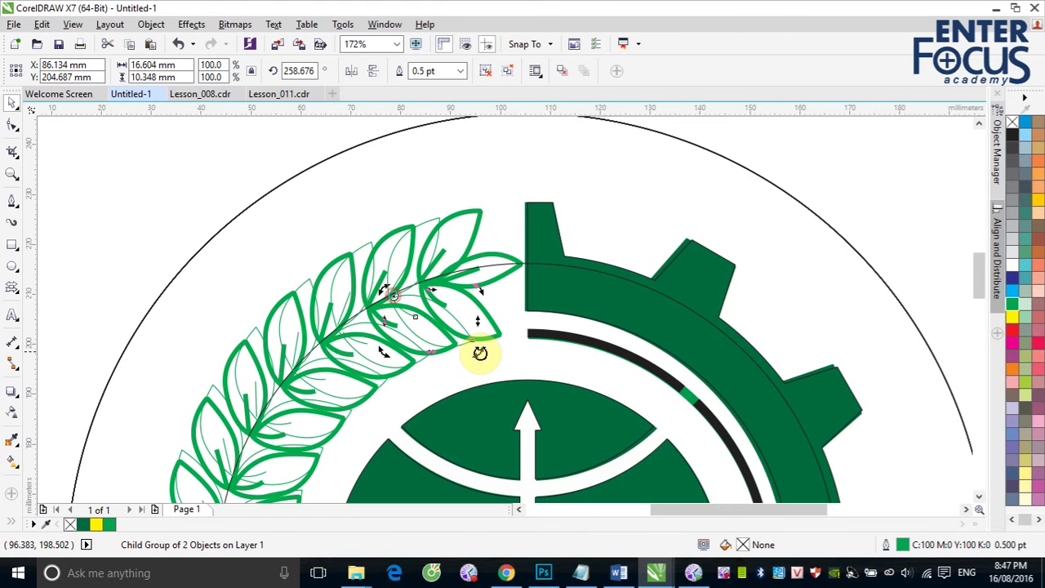
{"action": "left_click_drag", "start_coordinate": [479, 351], "coordinate": [500, 269]}
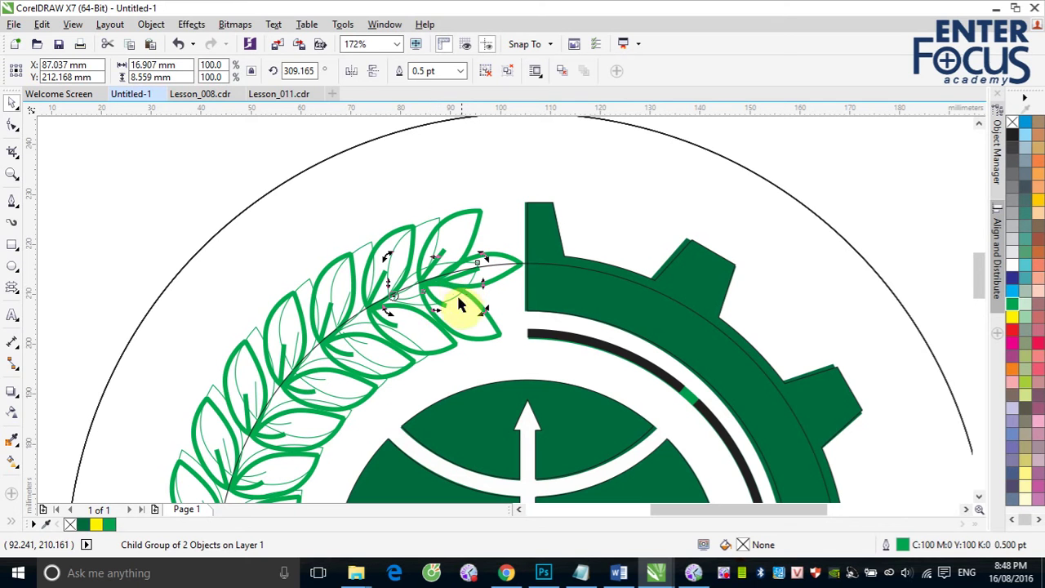
{"action": "left_click_drag", "start_coordinate": [453, 299], "coordinate": [447, 276]}
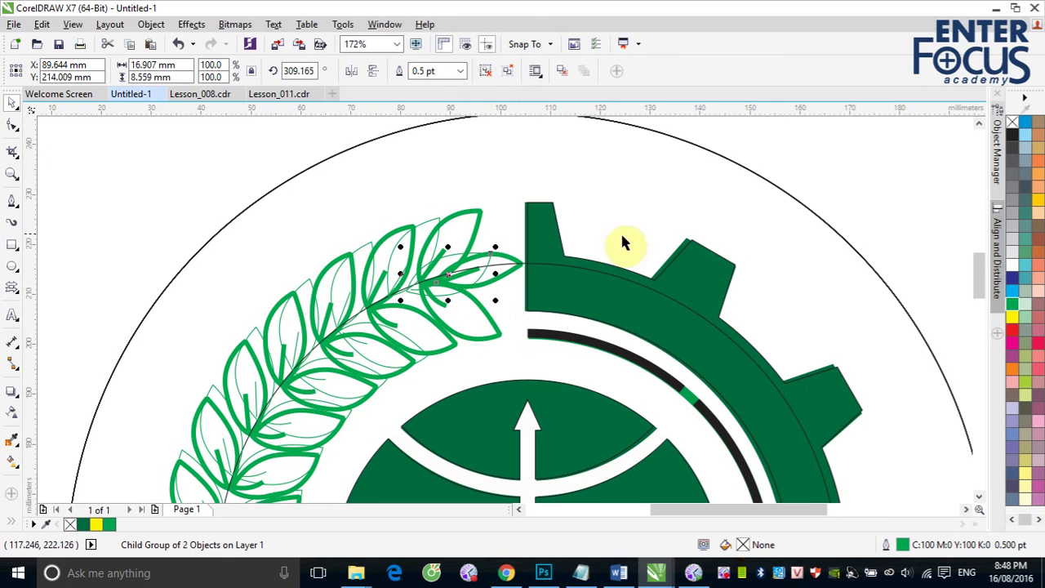
- Delete all the stacked outer guide circles around the logo
{"action": "left_click", "coordinate": [784, 185]}
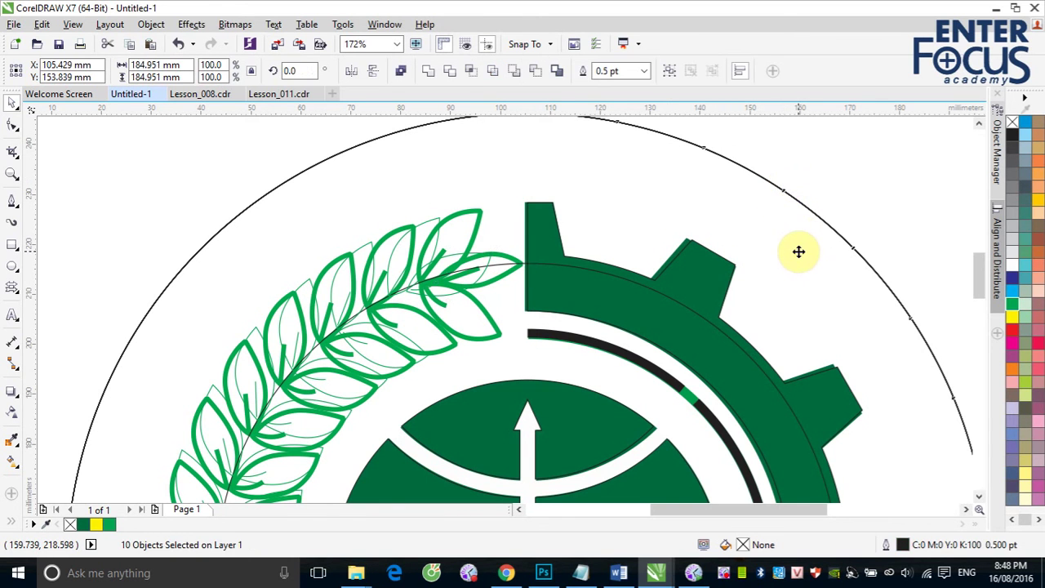
{"action": "left_click", "coordinate": [799, 252]}
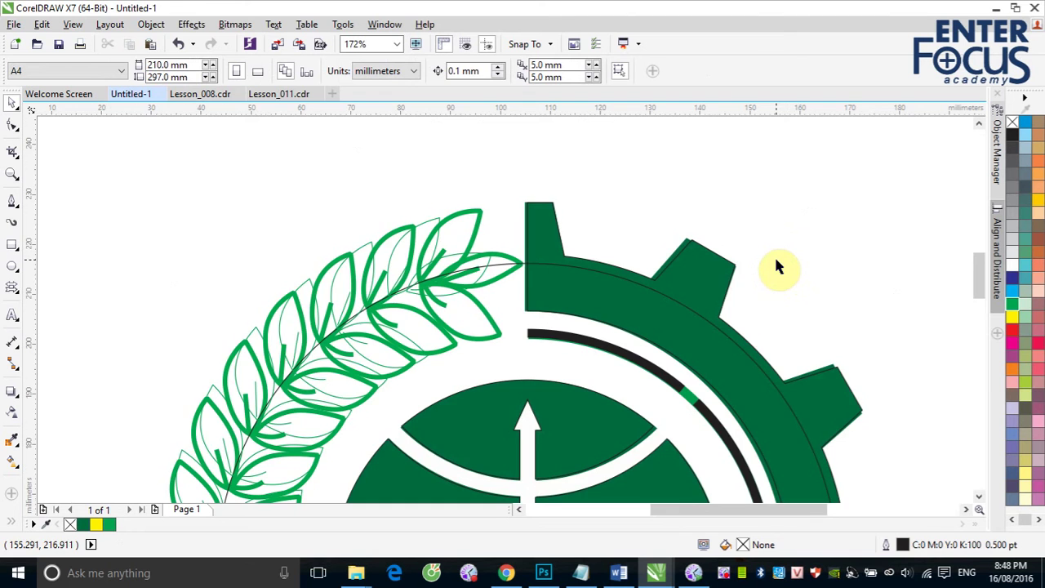
- Add the artistic text "PHƯƠNG NAM" in the empty area just below the curved reference lettering
{"action": "scroll", "coordinate": [776, 261], "scroll_direction": "down", "scroll_amount": 4}
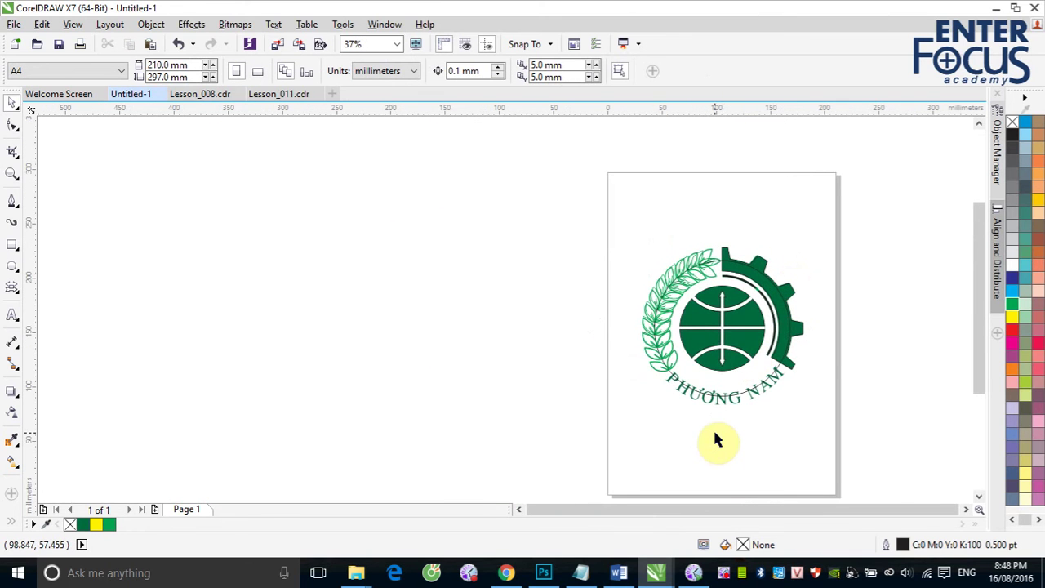
{"action": "left_click_drag", "start_coordinate": [612, 341], "coordinate": [859, 436]}
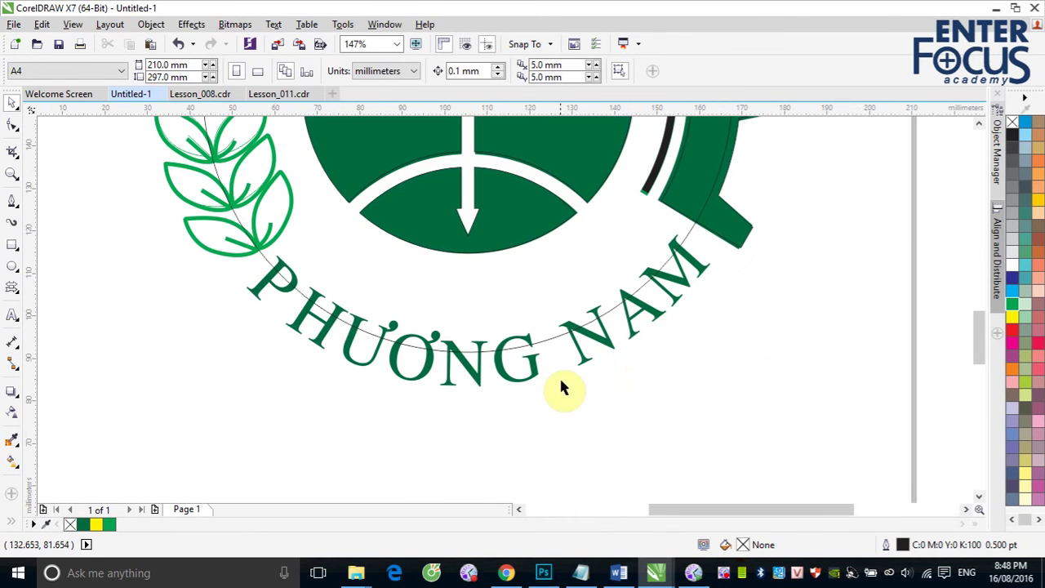
{"action": "left_click", "coordinate": [12, 315]}
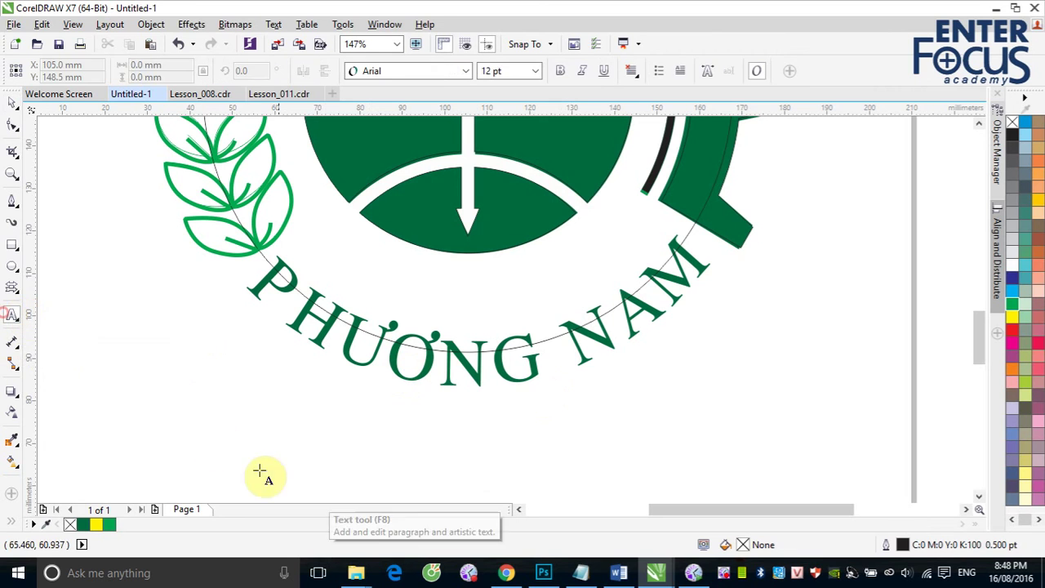
{"action": "left_click", "coordinate": [256, 453]}
{"action": "type", "text": "PH"}
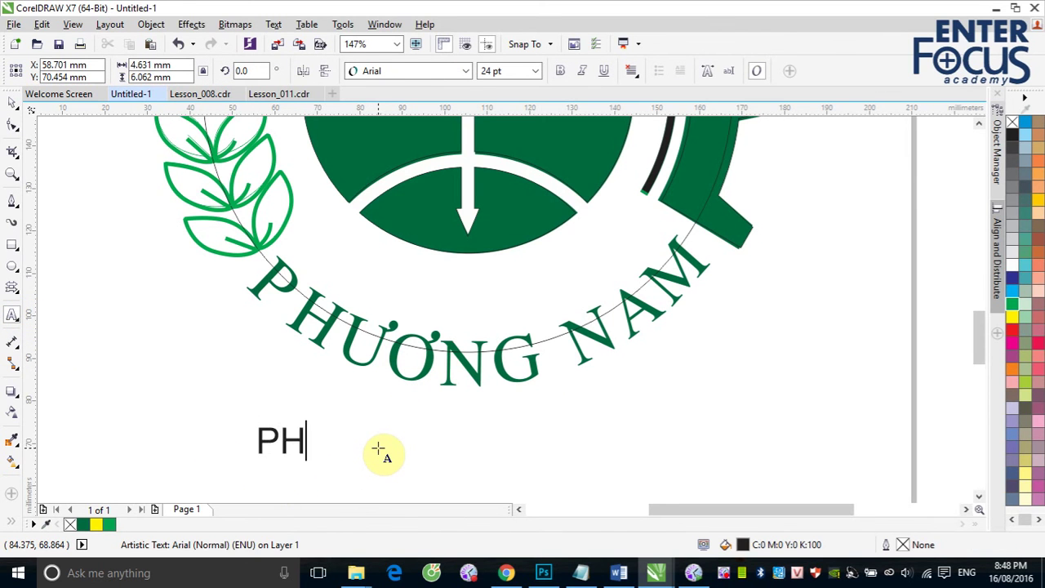
{"action": "type", "text": "ƯƠNG NAM"}
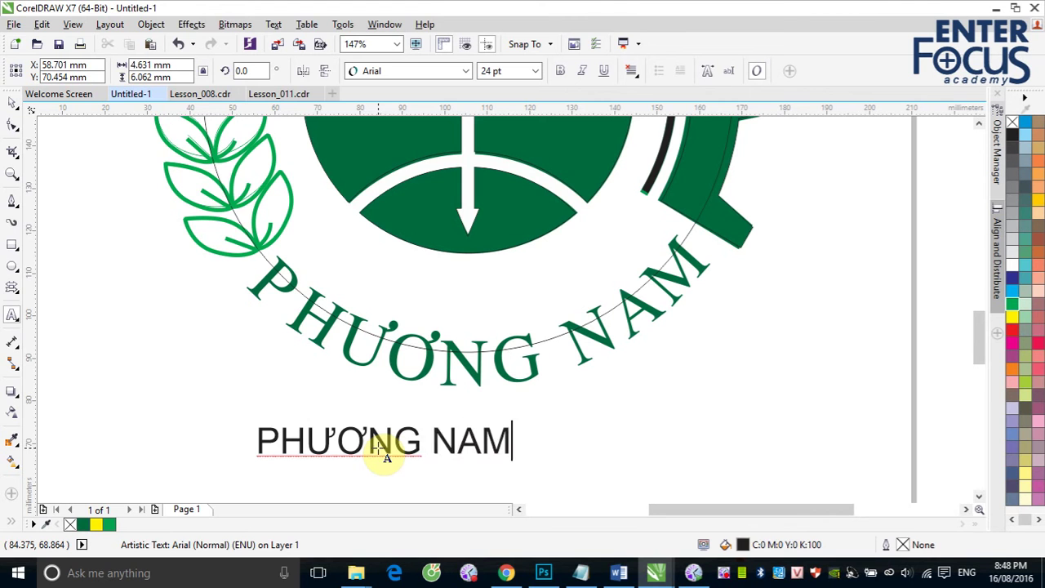
- Set the straight "PHƯƠNG NAM" text in Times New Roman and enlarge it to about 46 pt, roughly 110 mm wide
{"action": "left_click", "coordinate": [12, 102]}
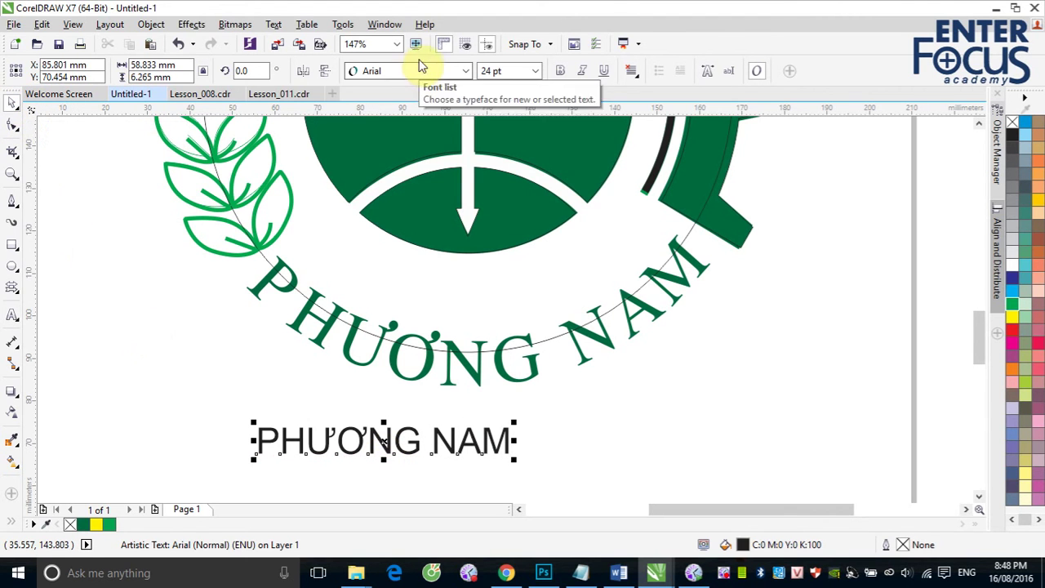
{"action": "left_click", "coordinate": [464, 71]}
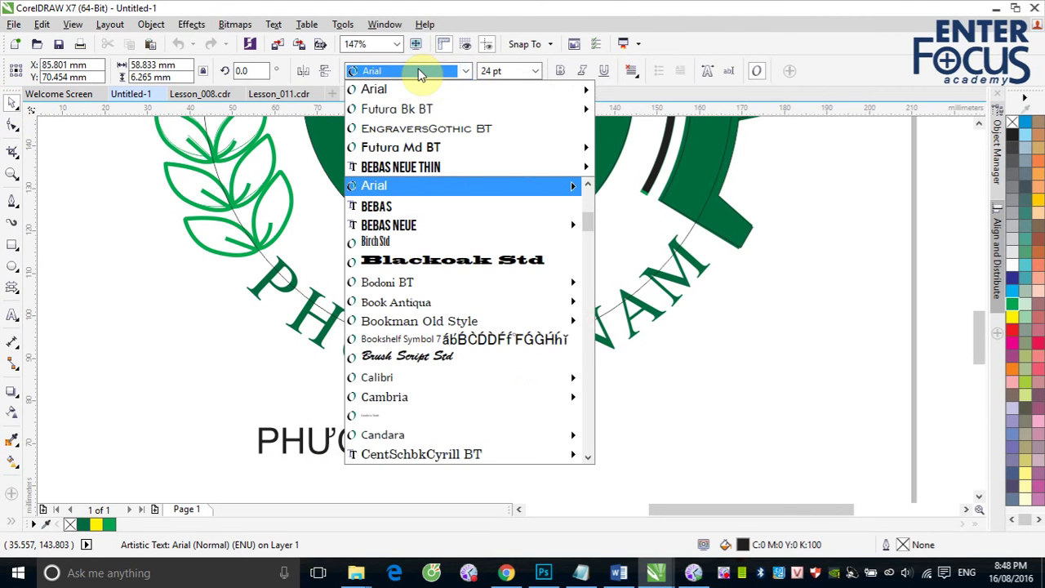
{"action": "type", "text": "Times New Roman"}
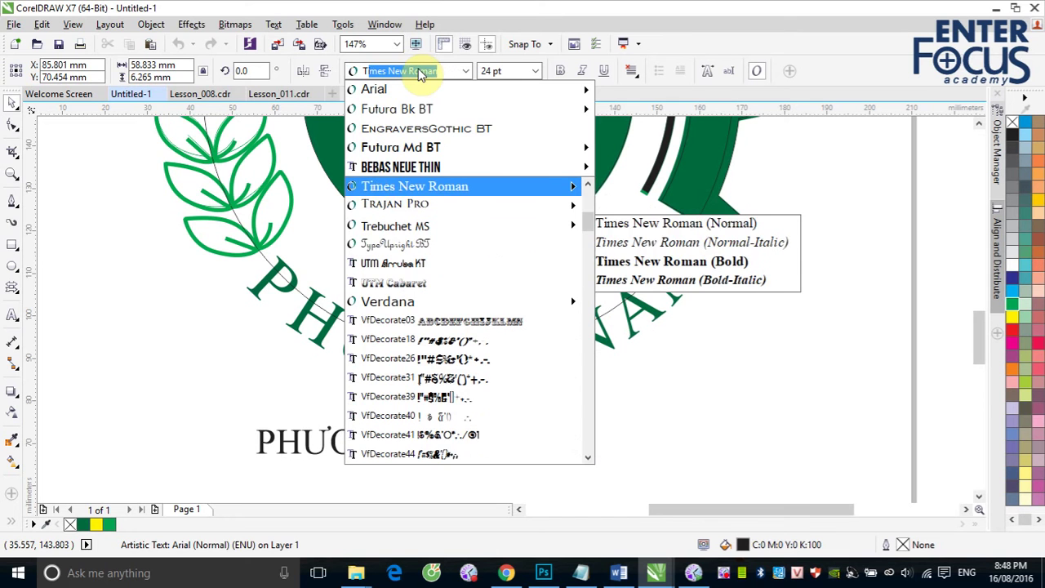
{"action": "key", "text": "Return"}
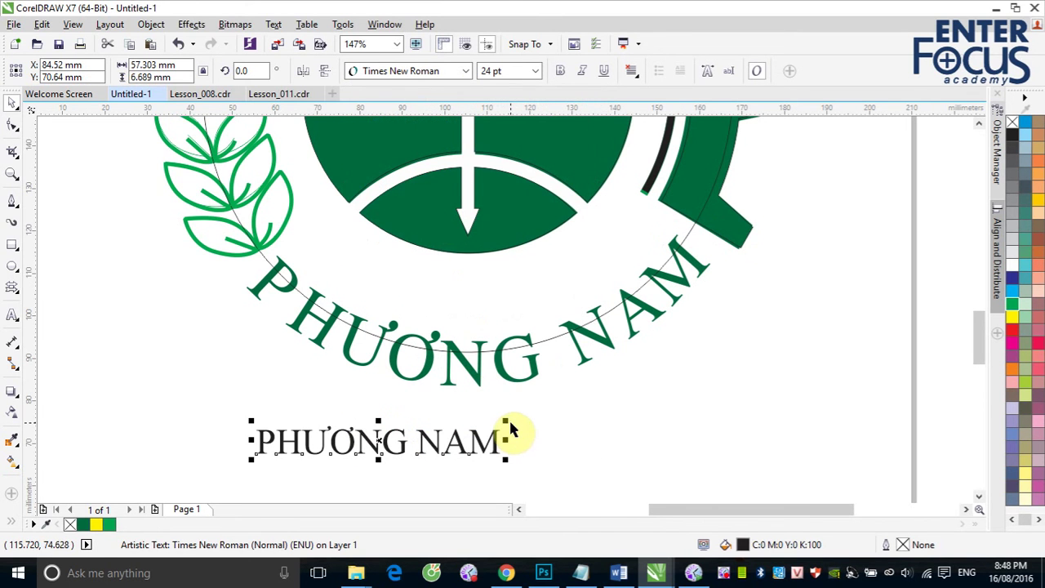
{"action": "left_click_drag", "start_coordinate": [506, 420], "coordinate": [619, 385]}
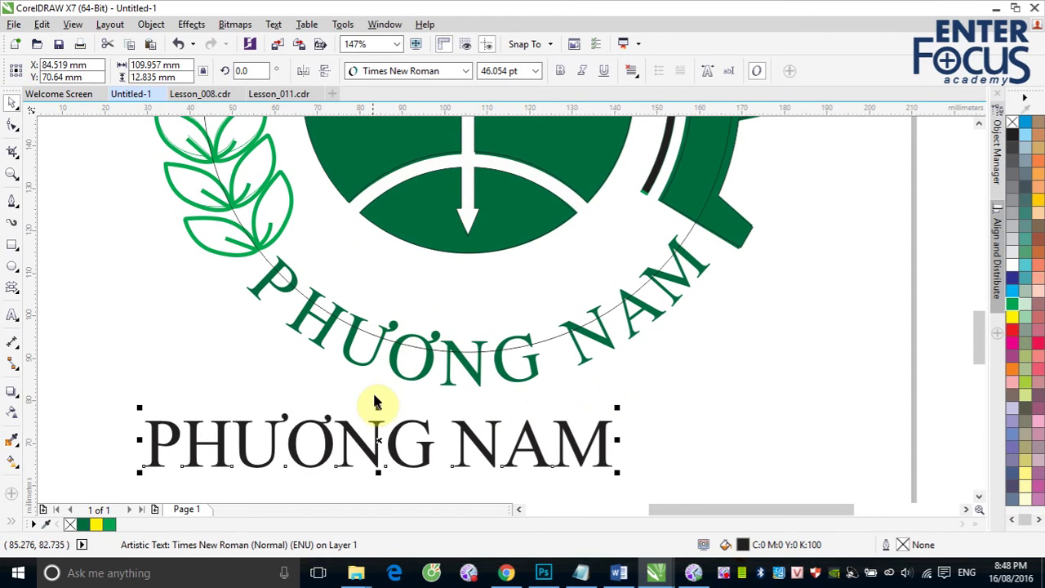
- Copy the "PHƯƠNG NAM" text and paste it as path text along the remaining guide circle
{"action": "left_click", "coordinate": [12, 312]}
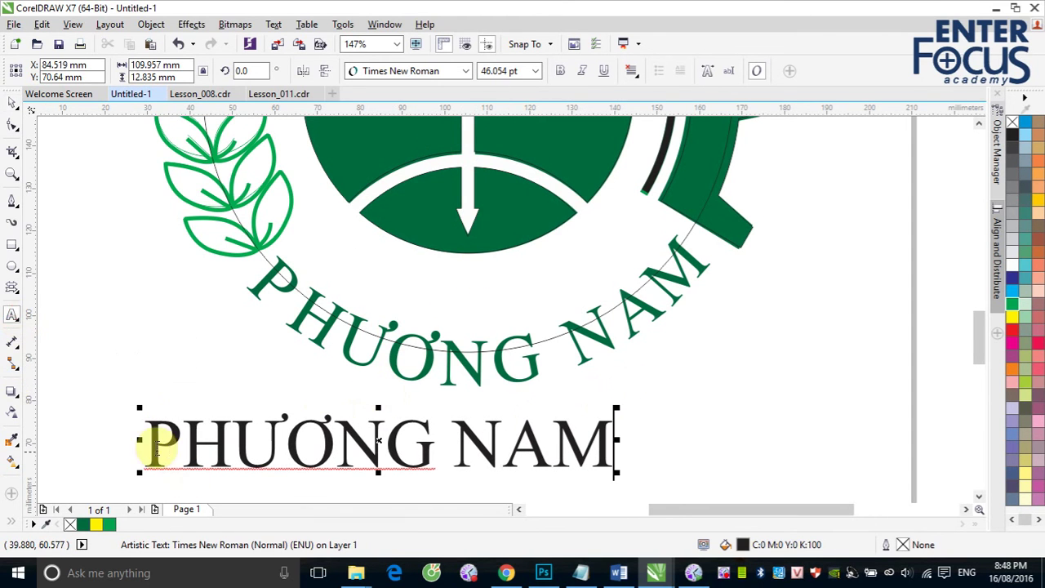
{"action": "left_click_drag", "start_coordinate": [144, 443], "coordinate": [615, 441]}
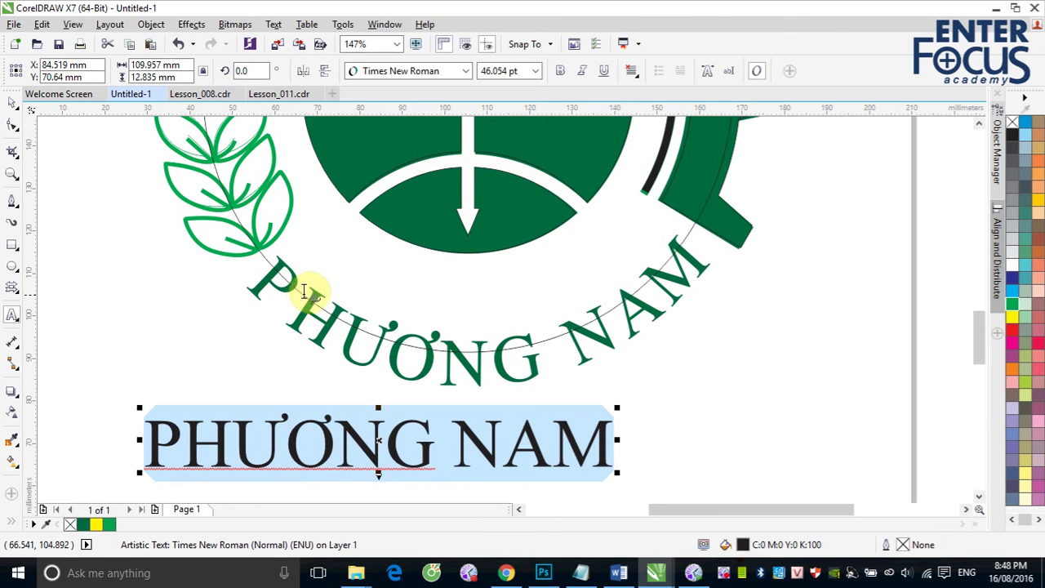
{"action": "left_click", "coordinate": [301, 293]}
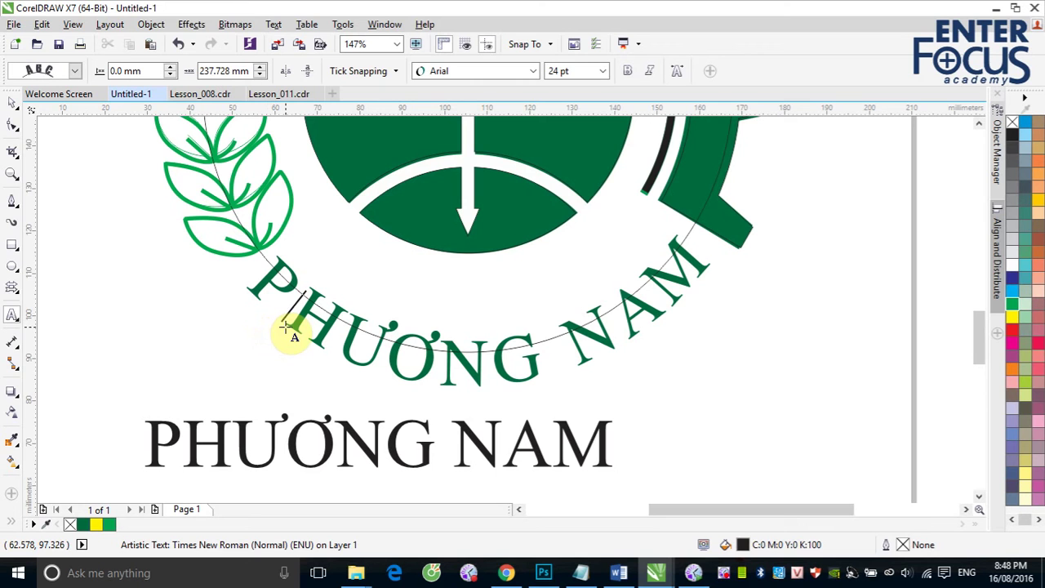
{"action": "left_click", "coordinate": [287, 322]}
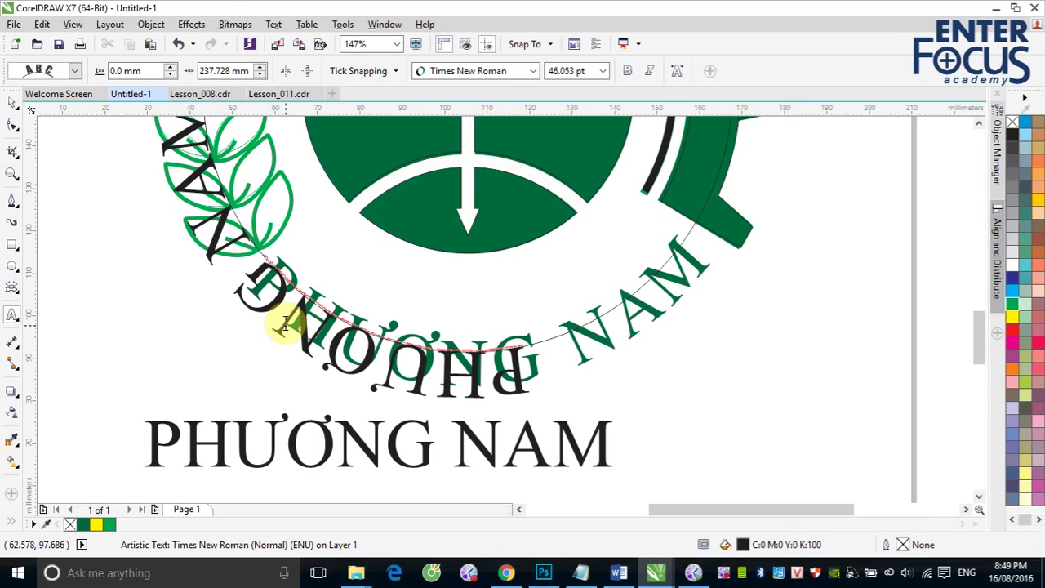
- Delete the straight copy of the "PHƯƠNG NAM" text below the logo
{"action": "left_click", "coordinate": [12, 109]}
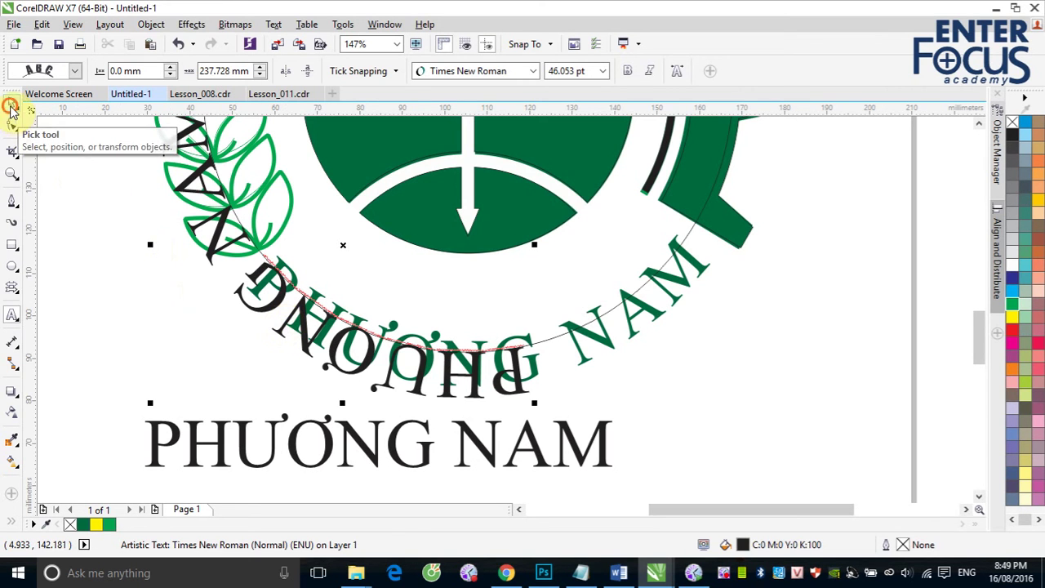
{"action": "left_click", "coordinate": [488, 458]}
{"action": "key", "text": "Delete"}
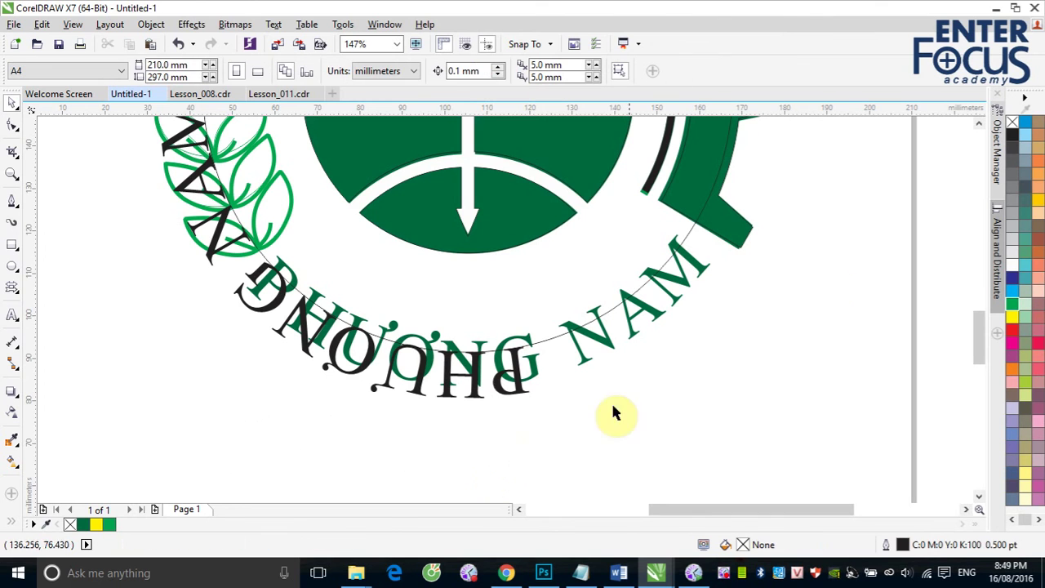
- Mirror the "PHƯƠNG NAM" path text both vertically and horizontally so it reads upright along the inside of the guide circle
{"action": "left_click_drag", "start_coordinate": [980, 343], "coordinate": [978, 329]}
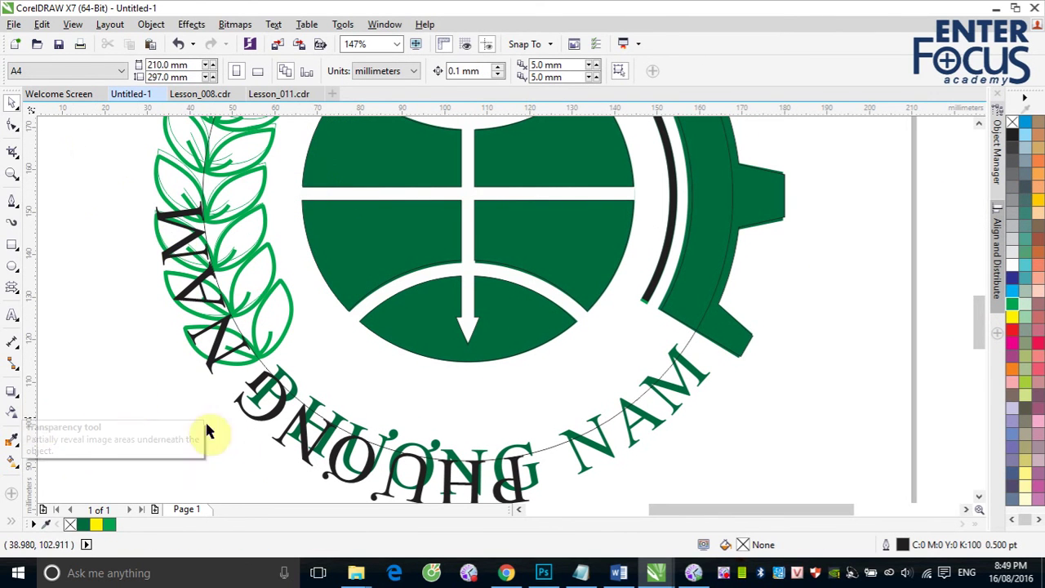
{"action": "left_click", "coordinate": [250, 416]}
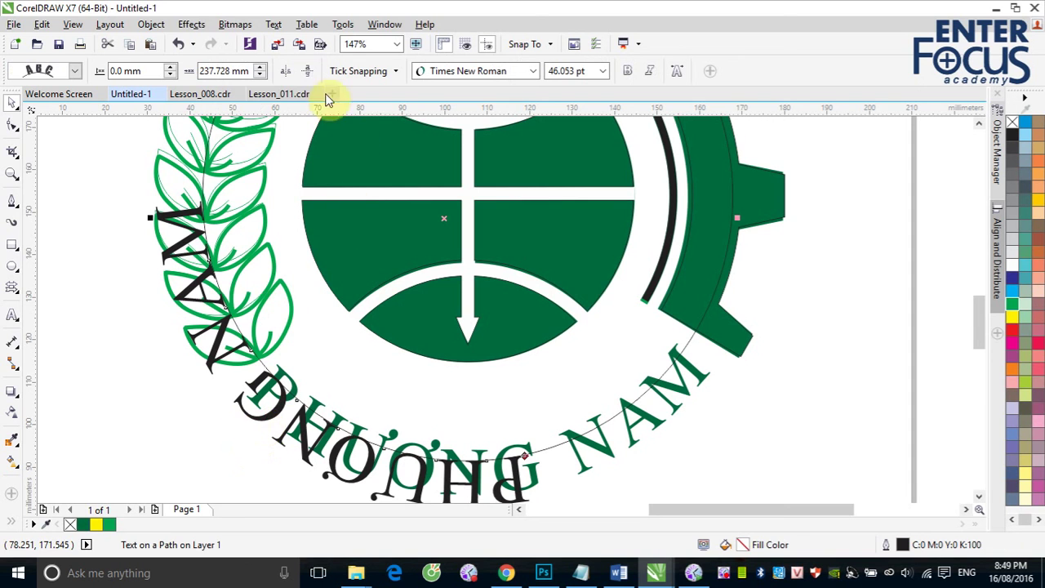
{"action": "left_click", "coordinate": [305, 72]}
{"action": "left_click", "coordinate": [284, 74]}
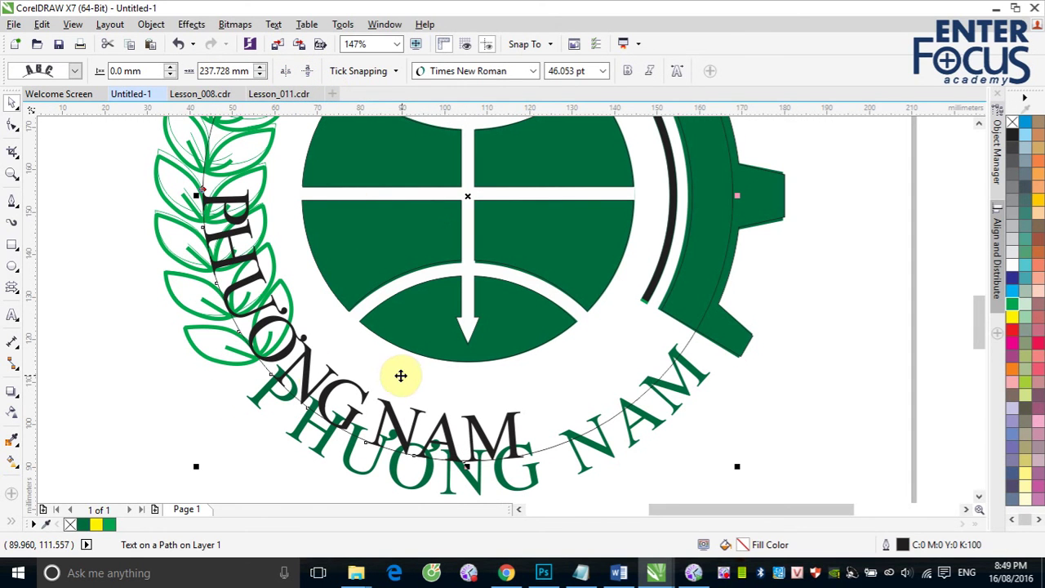
- Slide the "PHƯƠNG NAM" text along the guide circle to the start of the reference lettering, with a 6.35 mm distance from the path
{"action": "left_click", "coordinate": [12, 128]}
{"action": "left_click", "coordinate": [210, 204]}
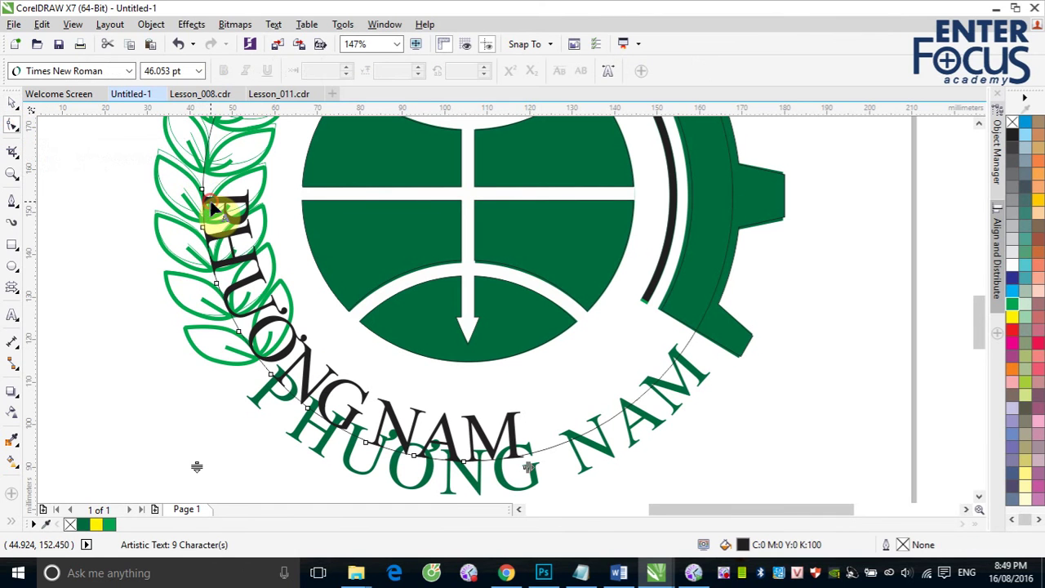
{"action": "left_click", "coordinate": [12, 106]}
{"action": "left_click_drag", "start_coordinate": [204, 191], "coordinate": [247, 401]}
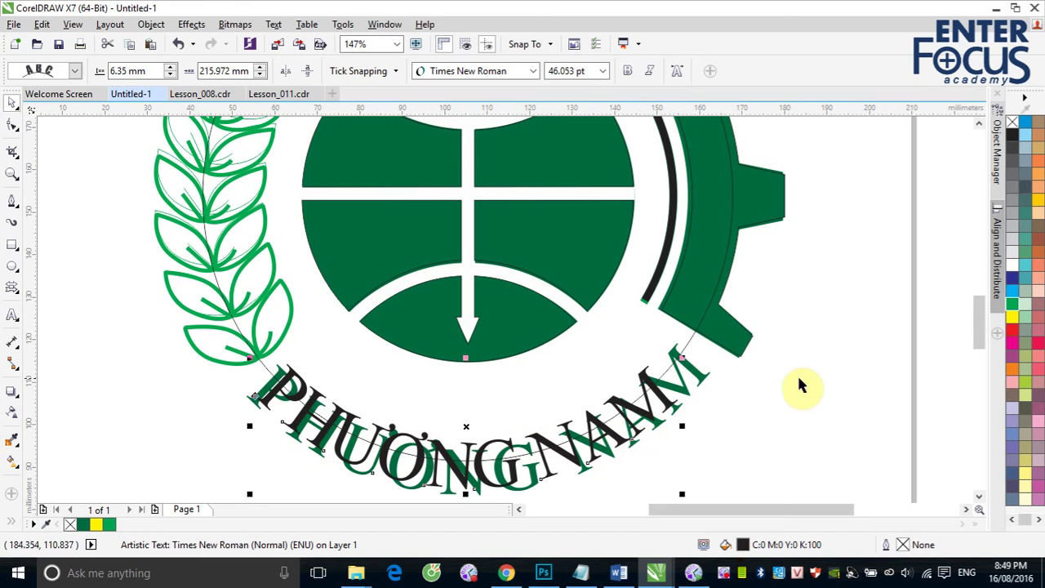
- Widen the letter spacing of the curved "PHƯƠNG NAM" text to match the span of the reference lettering
{"action": "left_click", "coordinate": [13, 128]}
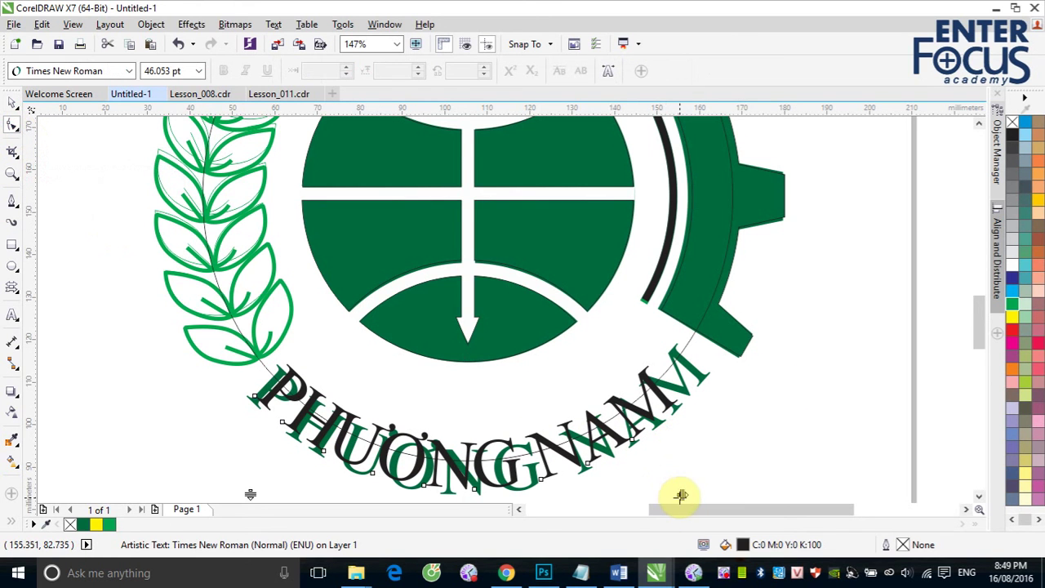
{"action": "left_click_drag", "start_coordinate": [681, 495], "coordinate": [774, 476]}
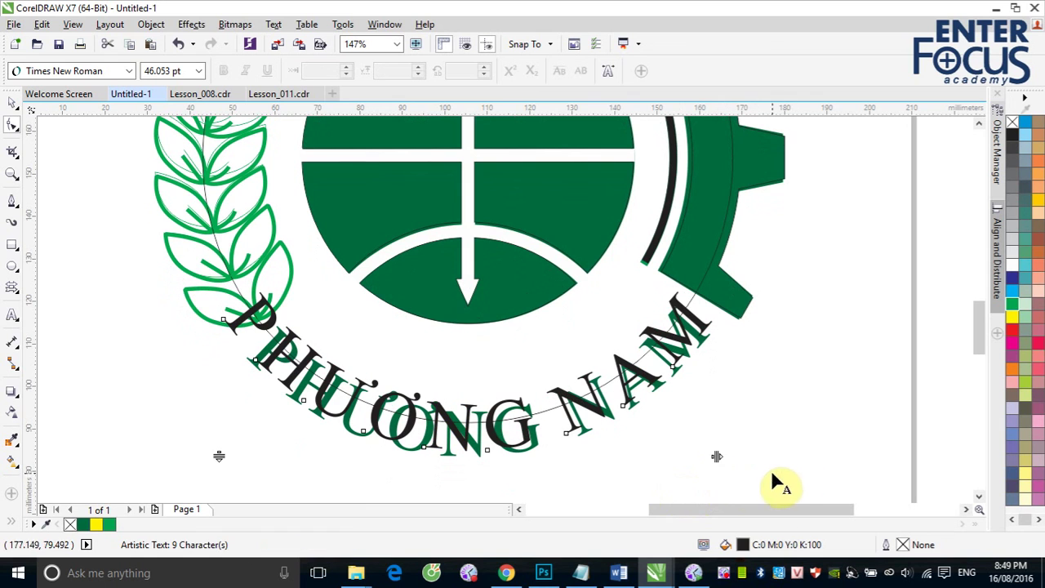
{"action": "mouse_move", "coordinate": [716, 456]}
{"action": "left_mouse_down"}
{"action": "mouse_move", "coordinate": [700, 466]}
{"action": "mouse_move", "coordinate": [693, 458]}
{"action": "mouse_move", "coordinate": [707, 460]}
{"action": "mouse_move", "coordinate": [699, 467]}
{"action": "left_mouse_up"}
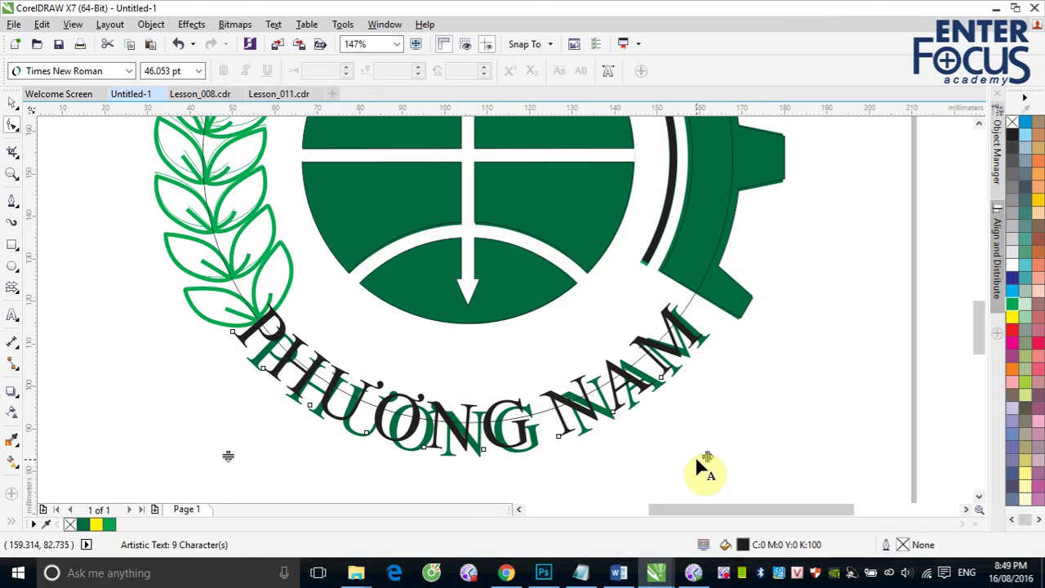
- Shift the curved text along the circle to an offset of about 210.888 mm and fill it with green (C100 M0 Y100 K0)
{"action": "left_click", "coordinate": [11, 103]}
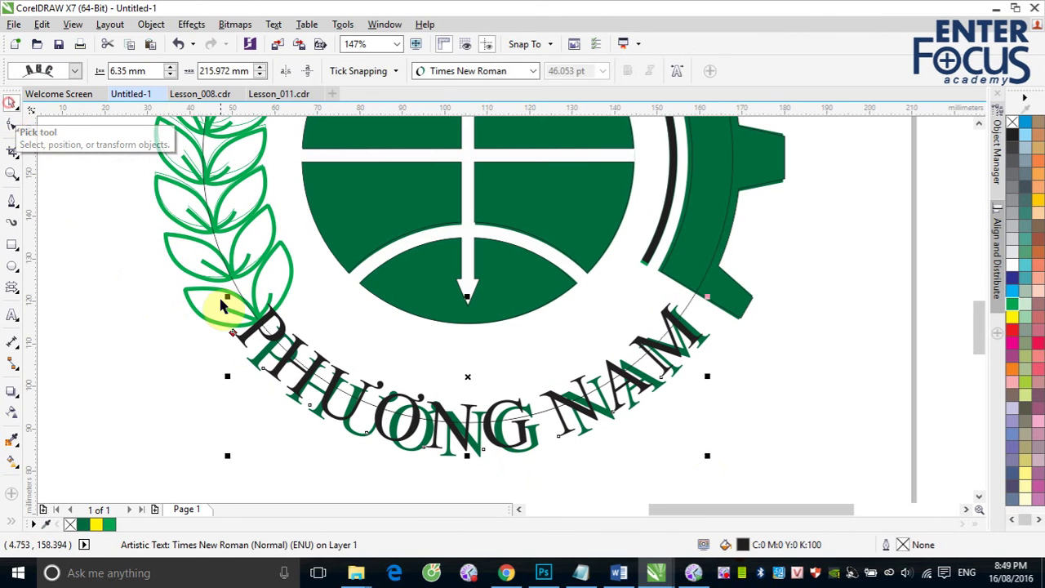
{"action": "left_click_drag", "start_coordinate": [234, 334], "coordinate": [243, 364]}
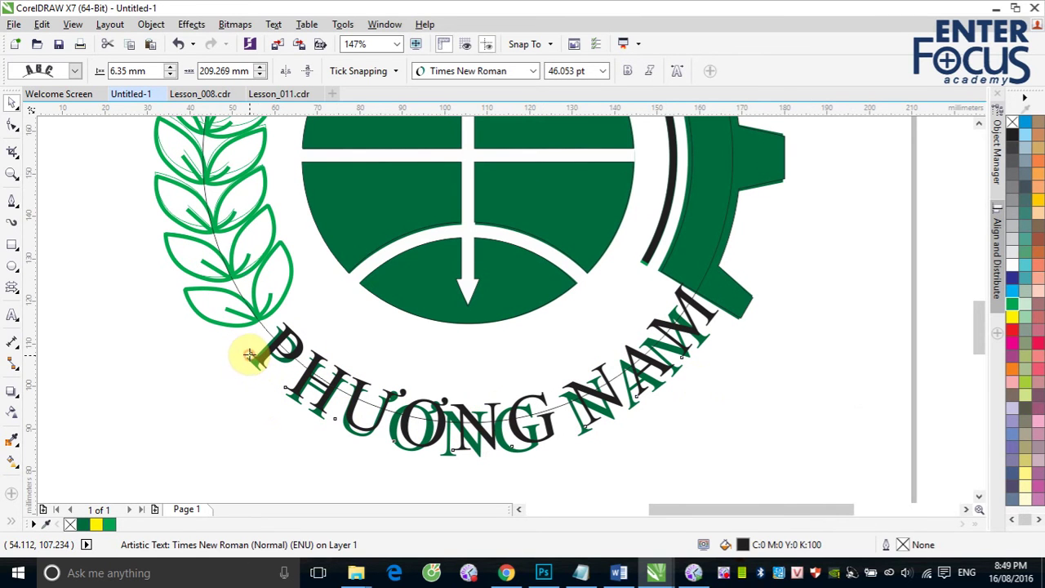
{"action": "left_click_drag", "start_coordinate": [245, 350], "coordinate": [244, 349]}
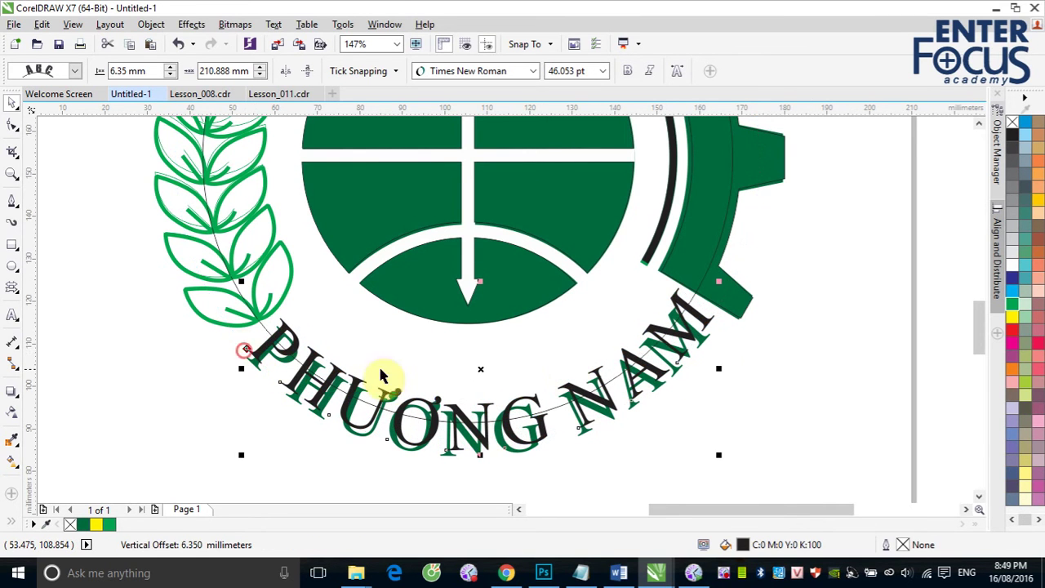
{"action": "left_click", "coordinate": [1012, 304]}
{"action": "left_click", "coordinate": [886, 319]}
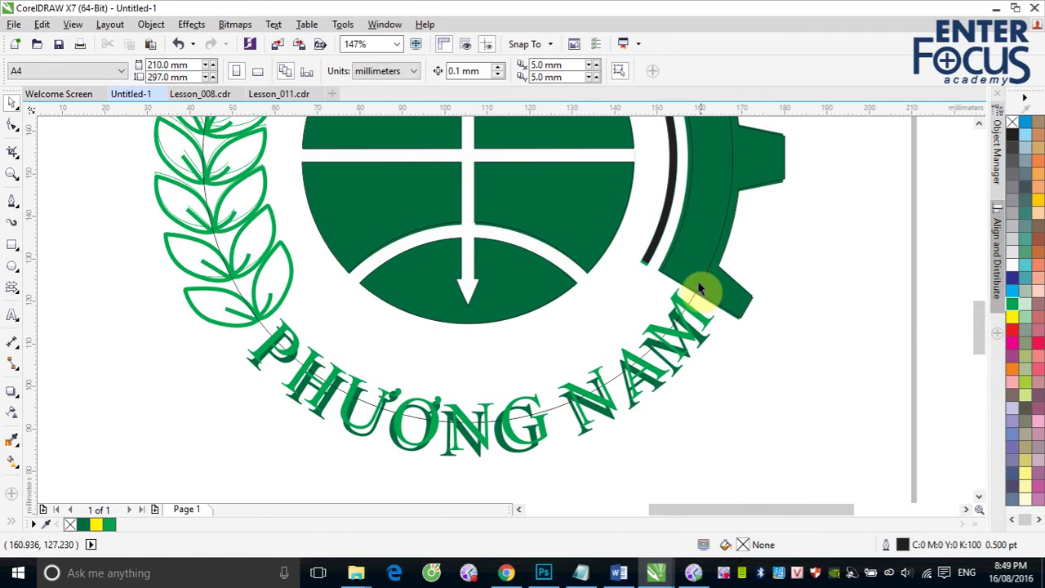
- Remove the outline from the guide circle that carries the curved "PHƯƠNG NAM" text
{"action": "left_click", "coordinate": [13, 124]}
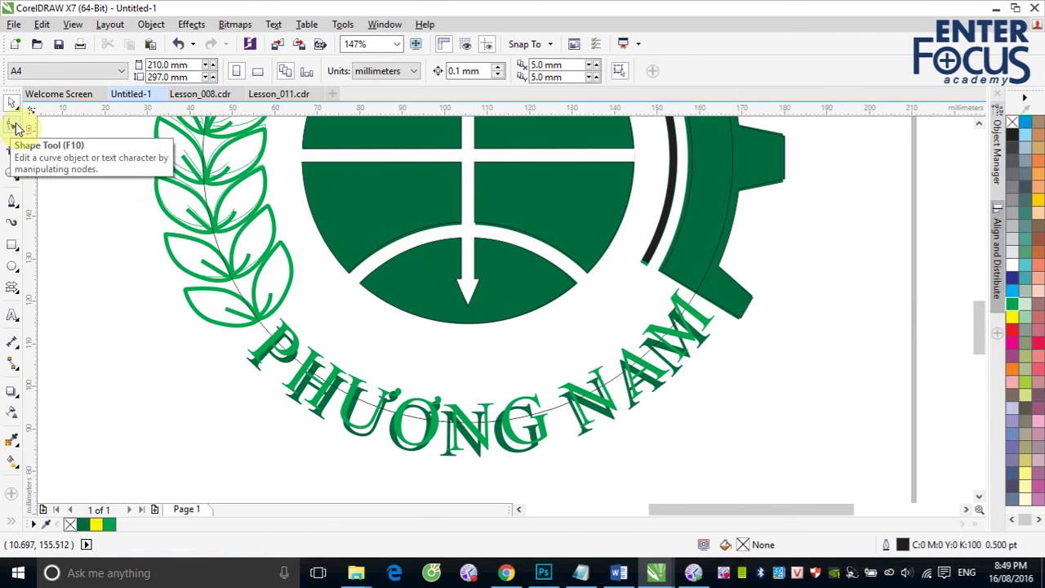
{"action": "left_click", "coordinate": [694, 300]}
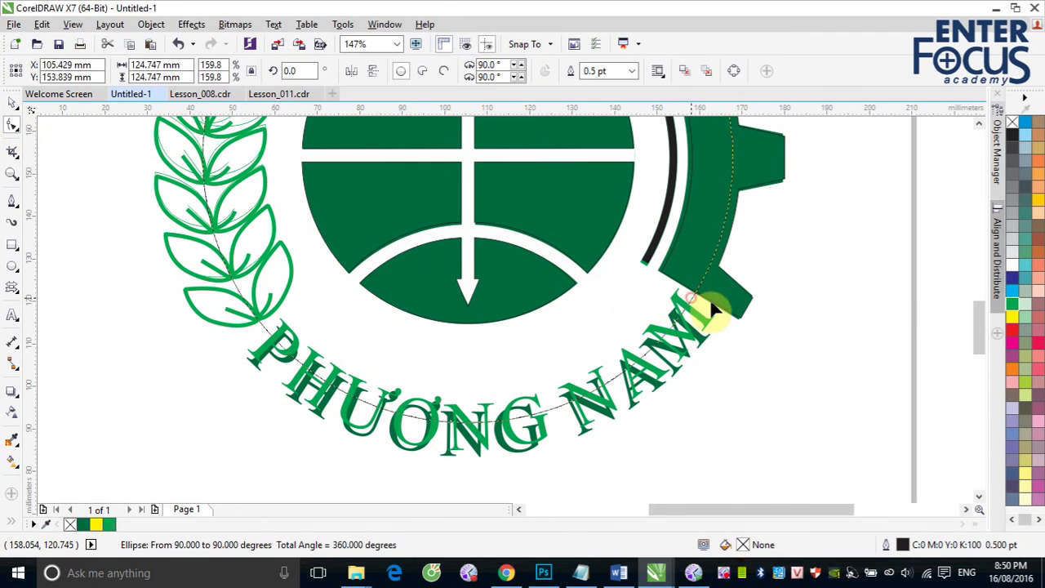
{"action": "right_click", "coordinate": [1013, 123]}
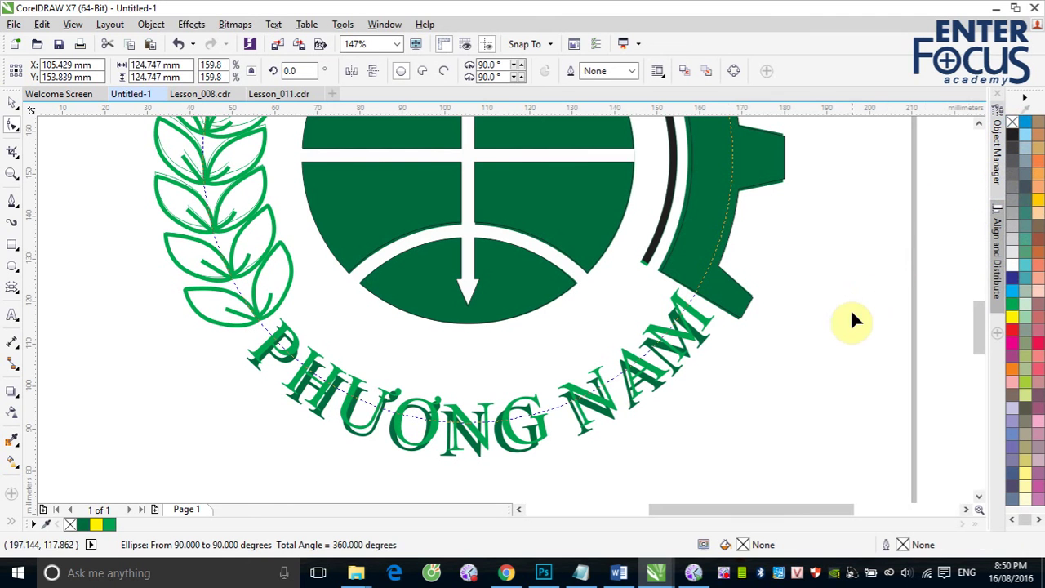
{"action": "left_click", "coordinate": [12, 103]}
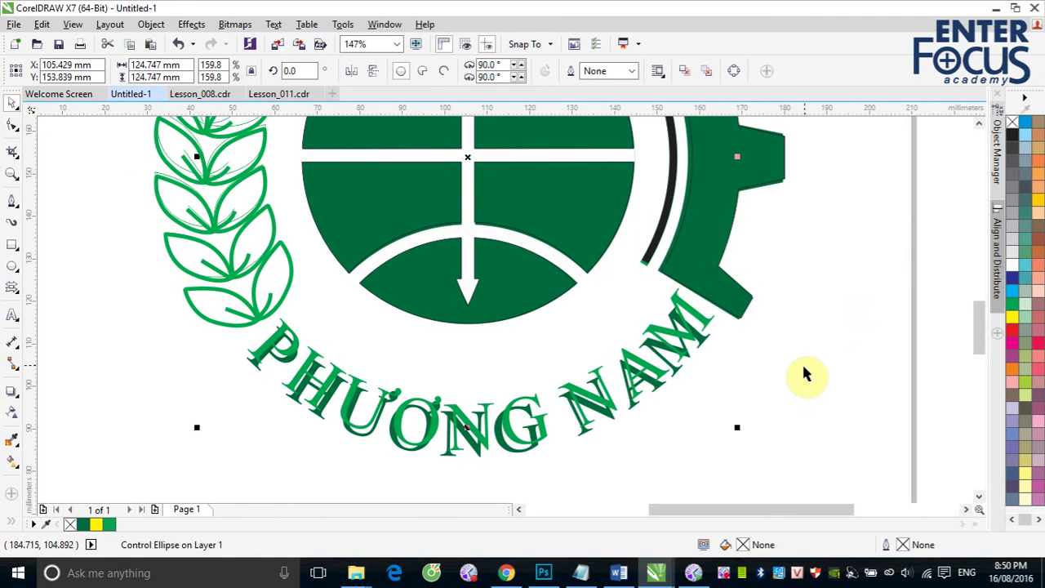
- Select all the redrawn logo parts and move them off the page into the empty area beside the locked reference
{"action": "scroll", "coordinate": [809, 378], "scroll_direction": "down", "scroll_amount": 4}
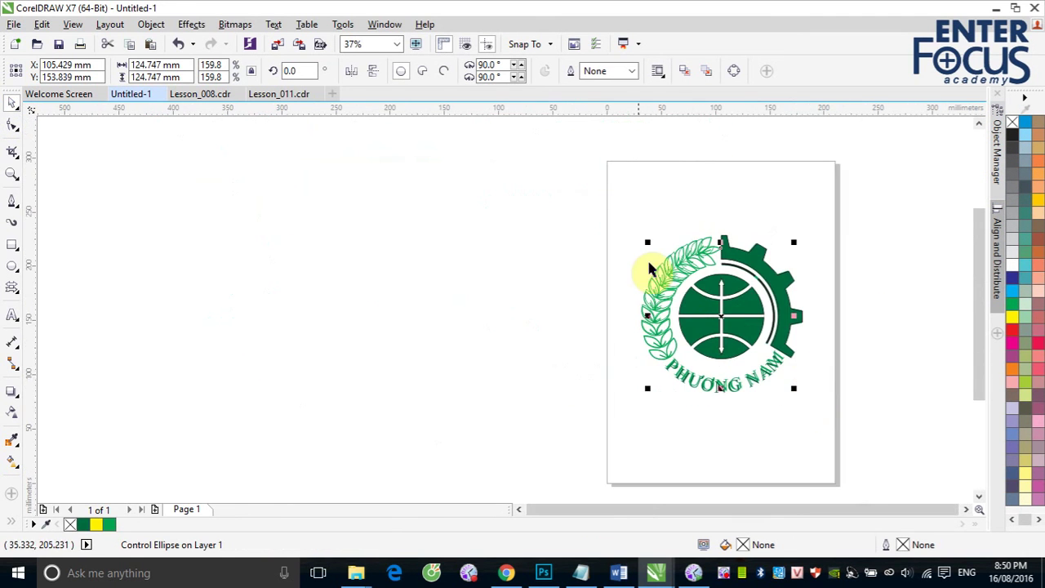
{"action": "left_click_drag", "start_coordinate": [635, 231], "coordinate": [913, 458]}
{"action": "left_click_drag", "start_coordinate": [664, 314], "coordinate": [277, 319]}
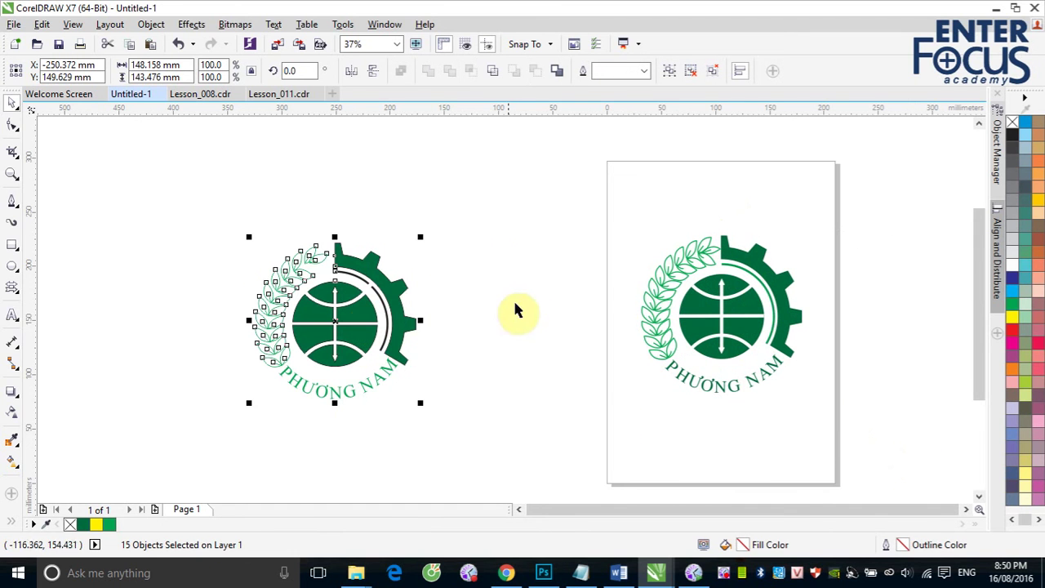
{"action": "left_click", "coordinate": [551, 214]}
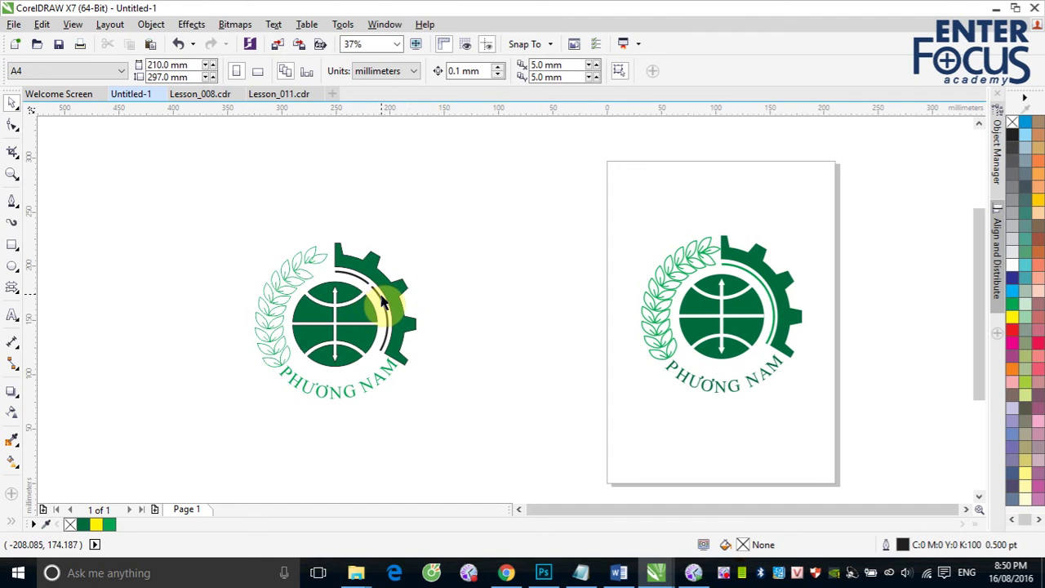
- Set the outline colour of the split arc inside the gear to dark green C93 M33 Y94 K23
{"action": "left_click", "coordinate": [378, 299]}
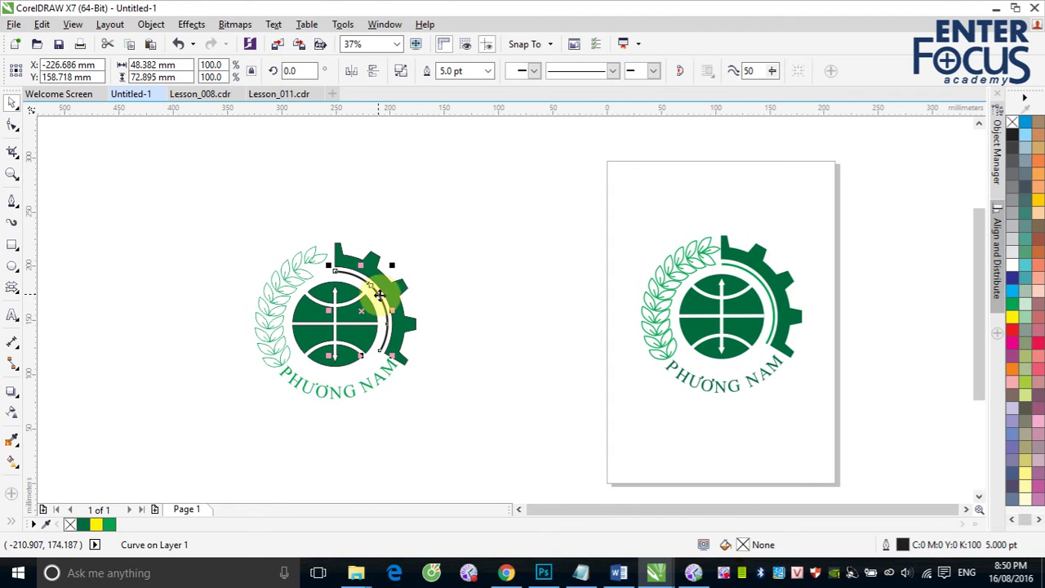
{"action": "left_click_drag", "start_coordinate": [280, 243], "coordinate": [431, 378]}
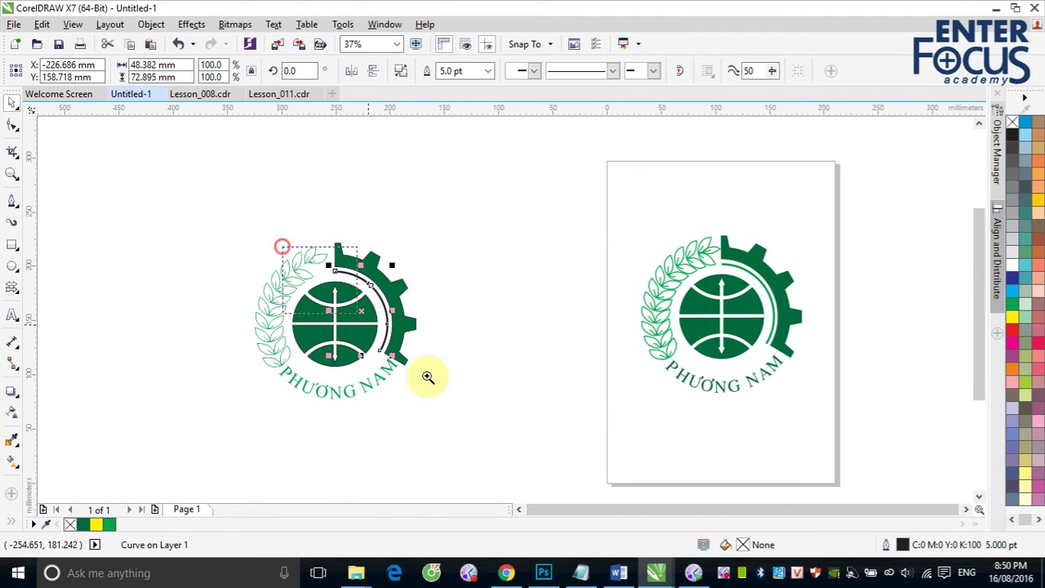
{"action": "left_click", "coordinate": [701, 218]}
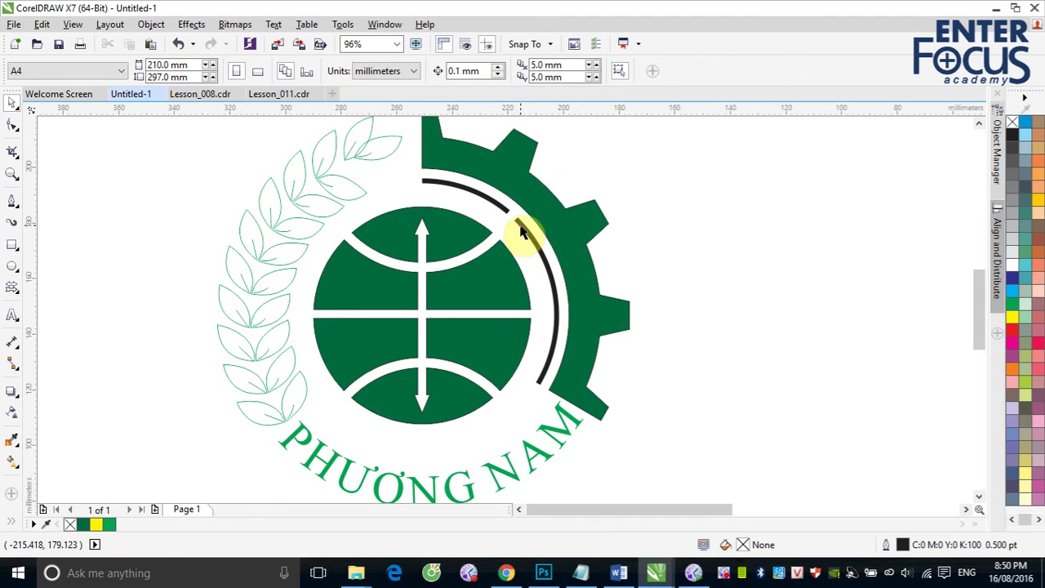
{"action": "left_click", "coordinate": [521, 227]}
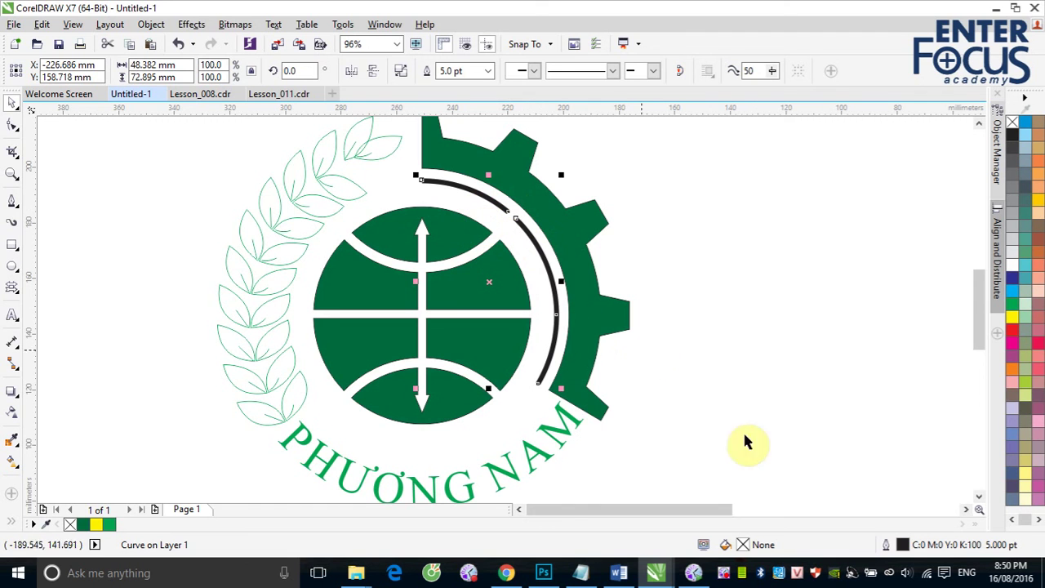
{"action": "left_click", "coordinate": [776, 390]}
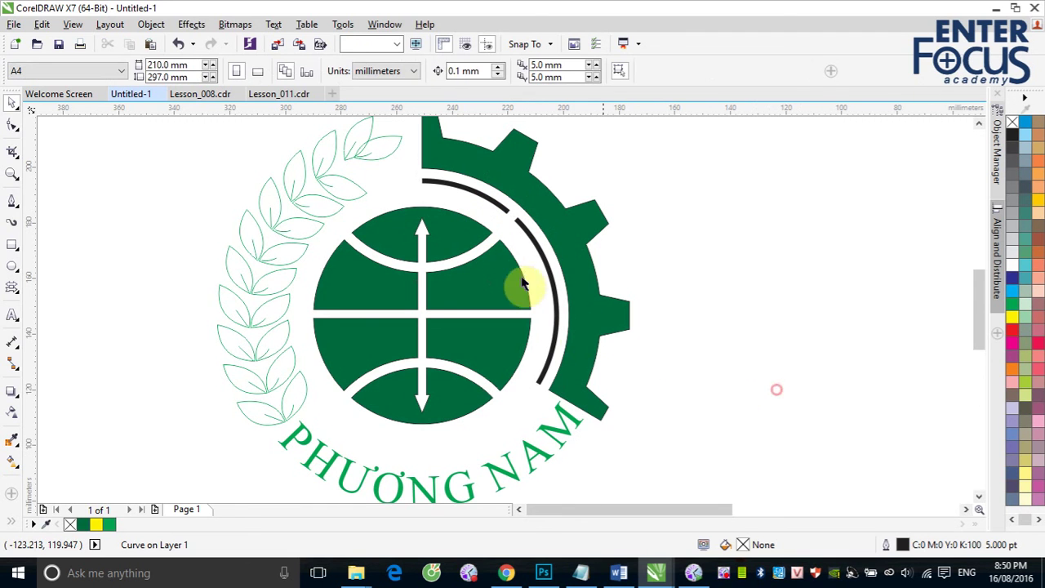
{"action": "left_click", "coordinate": [524, 233]}
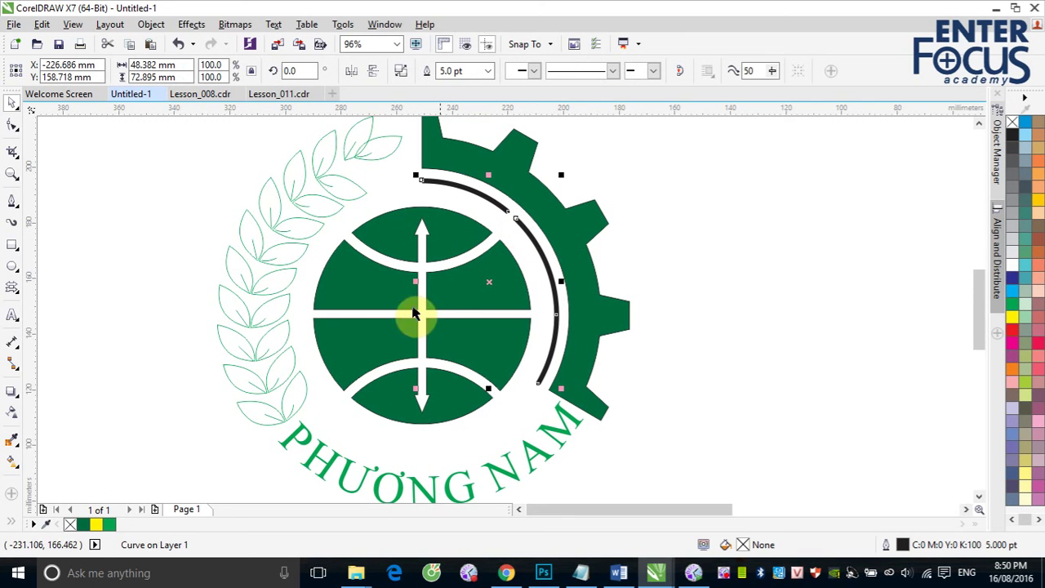
{"action": "right_click", "coordinate": [85, 529]}
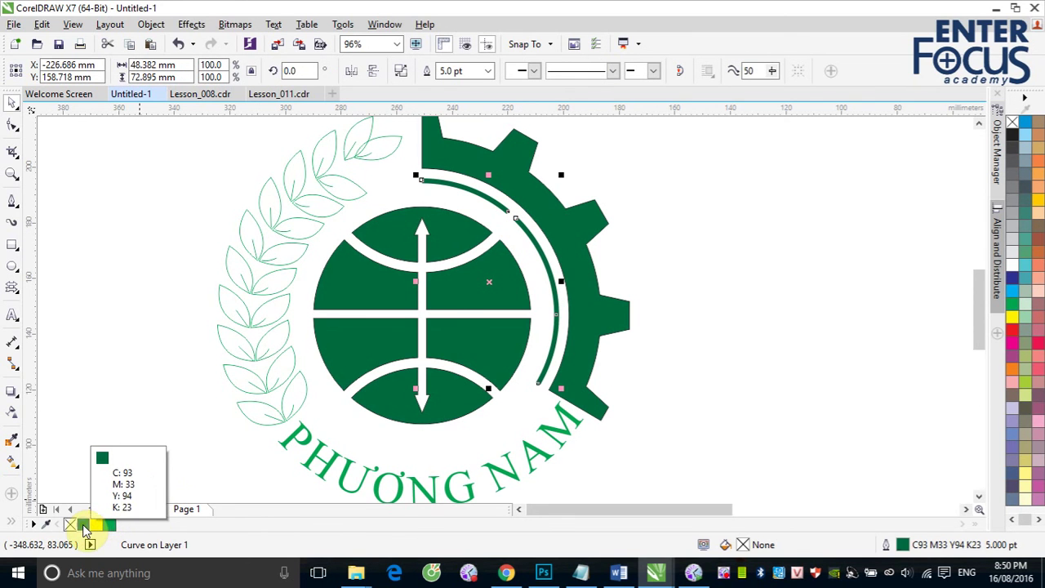
{"action": "left_click", "coordinate": [709, 297]}
- Remove the black 0.5 pt outline from the dark green gear shape
{"action": "left_click", "coordinate": [575, 226]}
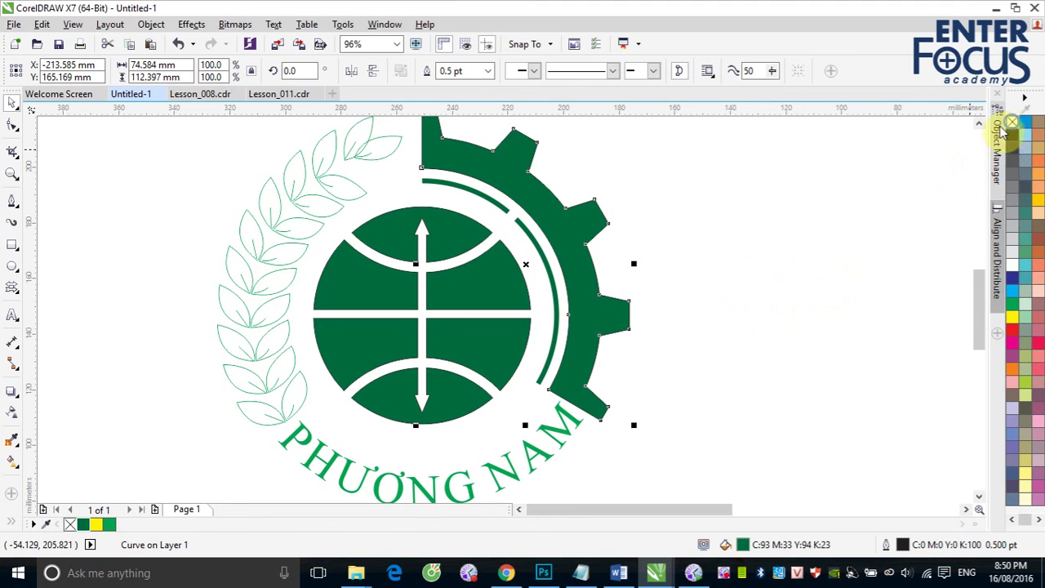
{"action": "left_click", "coordinate": [700, 233]}
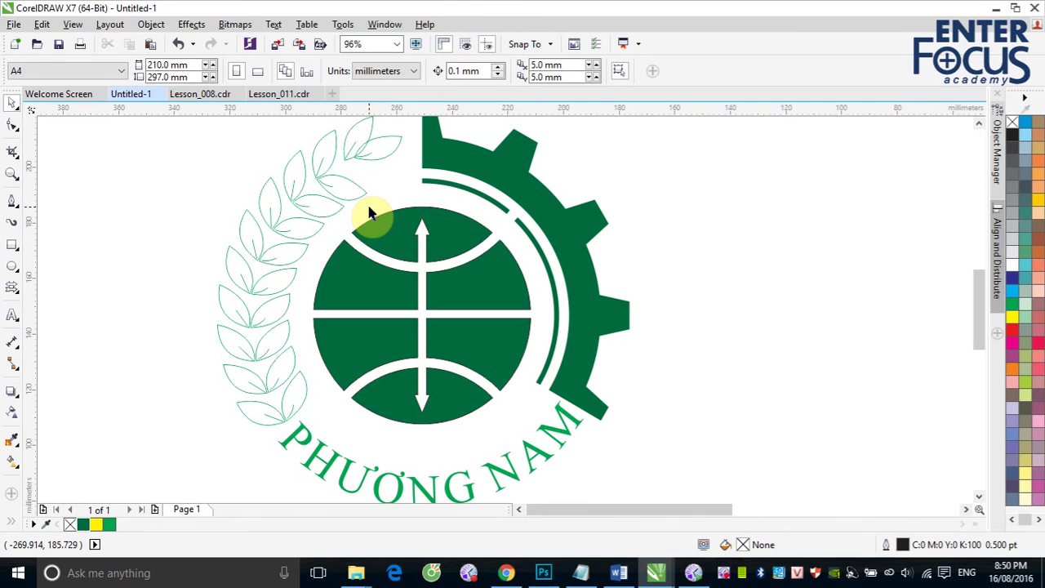
- Select the curved "PHƯƠNG NAM" text on its path and fill it with the gear's dark green
{"action": "left_click", "coordinate": [564, 433]}
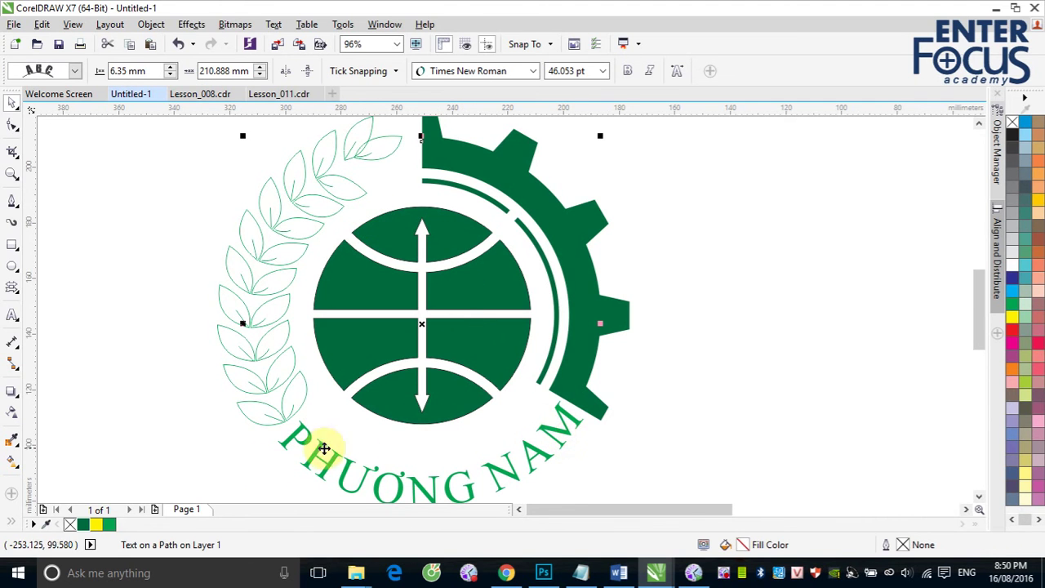
{"action": "left_click", "coordinate": [378, 490]}
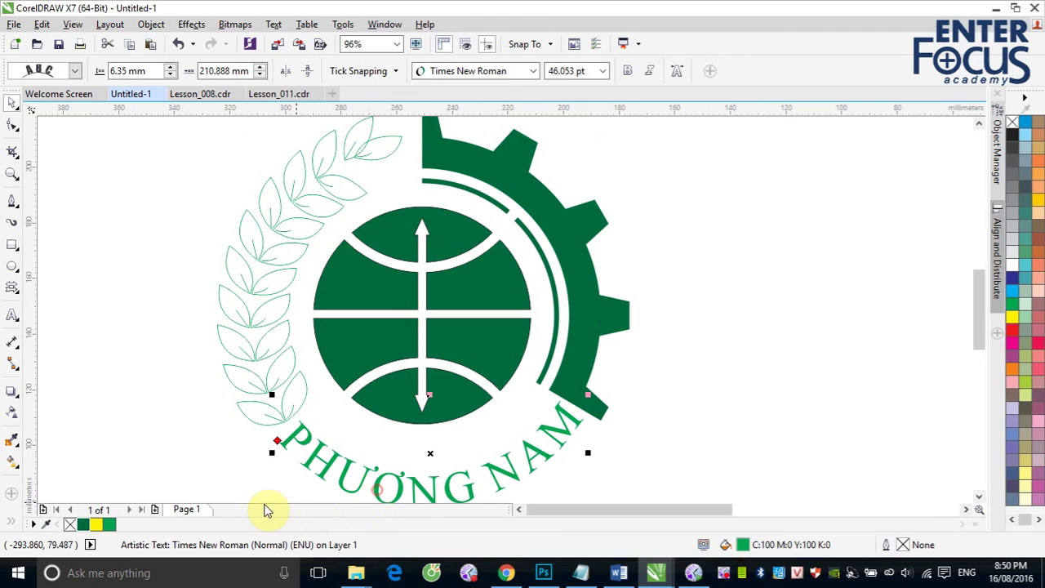
{"action": "left_click", "coordinate": [87, 525]}
{"action": "left_click", "coordinate": [791, 353]}
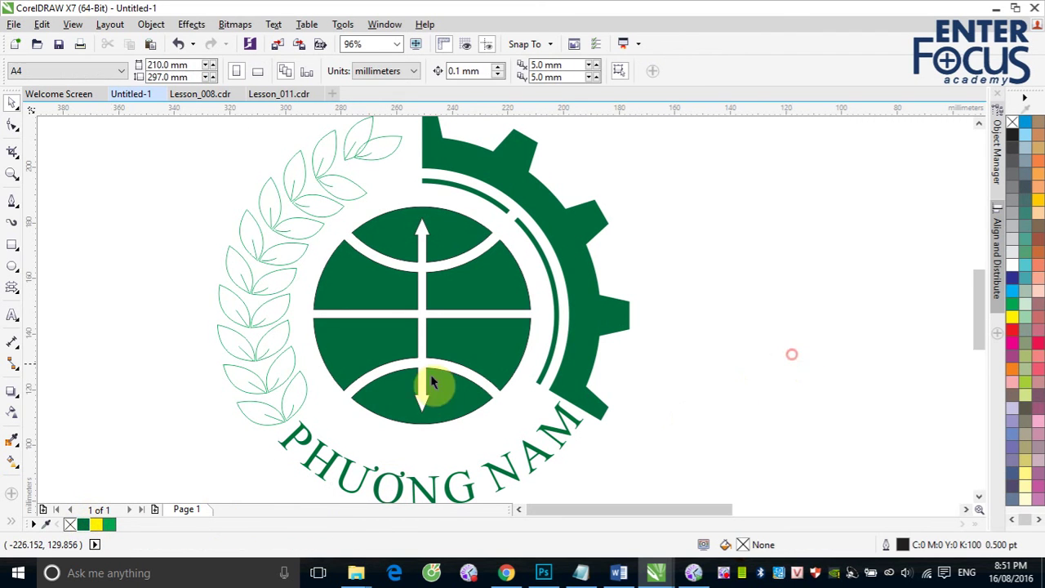
{"action": "left_click", "coordinate": [305, 393]}
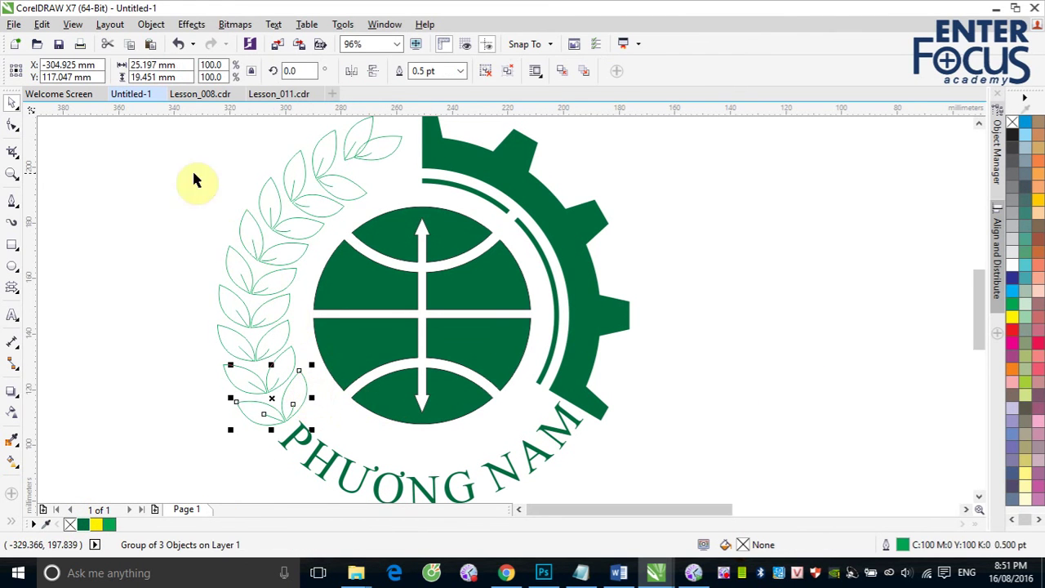
{"action": "left_click_drag", "start_coordinate": [151, 195], "coordinate": [285, 413]}
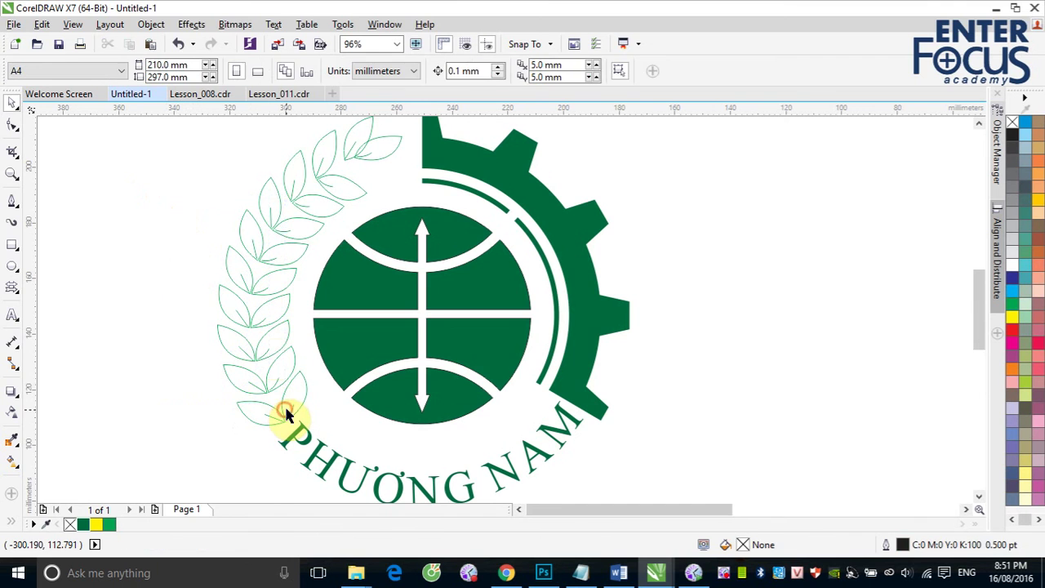
{"action": "left_click", "coordinate": [302, 208]}
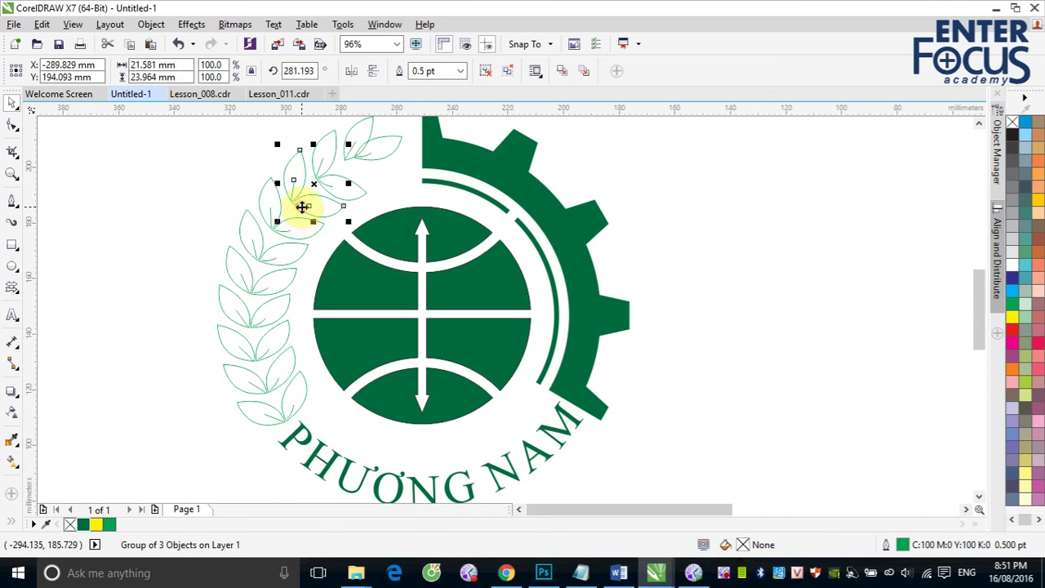
{"action": "left_click", "coordinate": [341, 178], "text": "shift"}
{"action": "left_click", "coordinate": [347, 160], "text": "shift"}
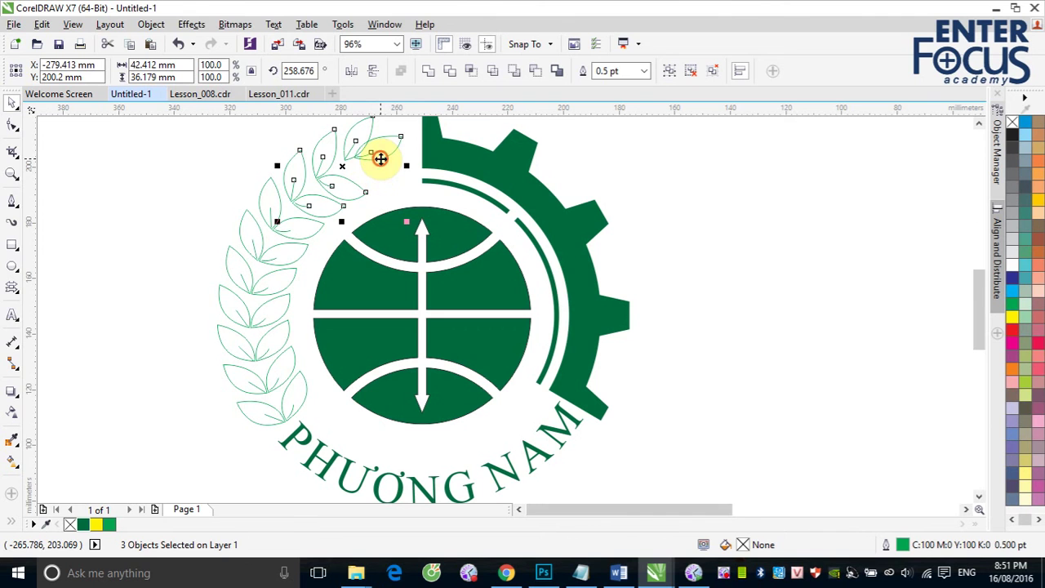
{"action": "left_click", "coordinate": [683, 128]}
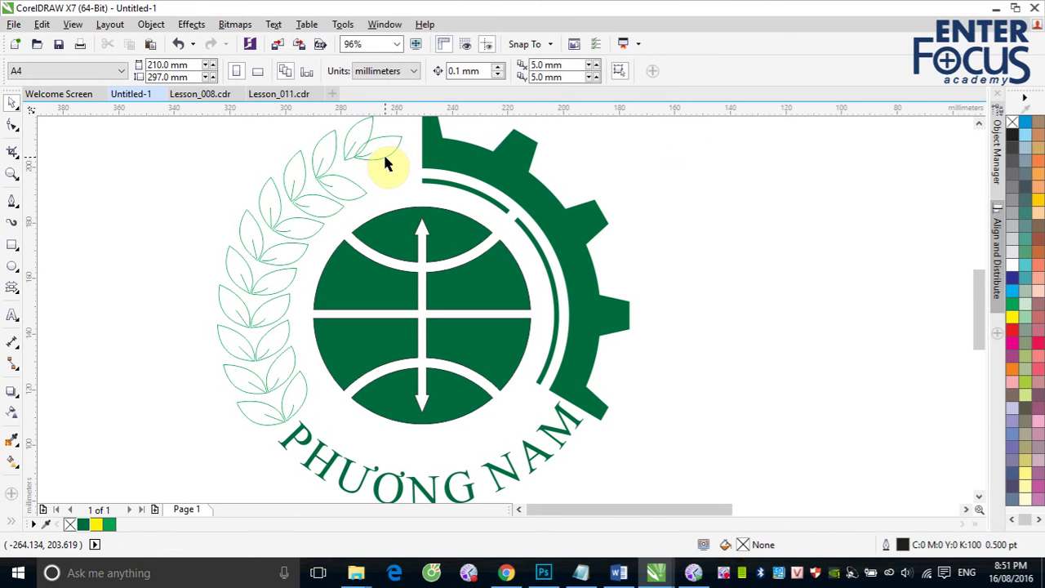
- Make a rotated copy of the lower leaf outline in the topmost laurel pair, turned clockwise about the leaf's base
{"action": "left_click", "coordinate": [385, 157], "text": "ctrl"}
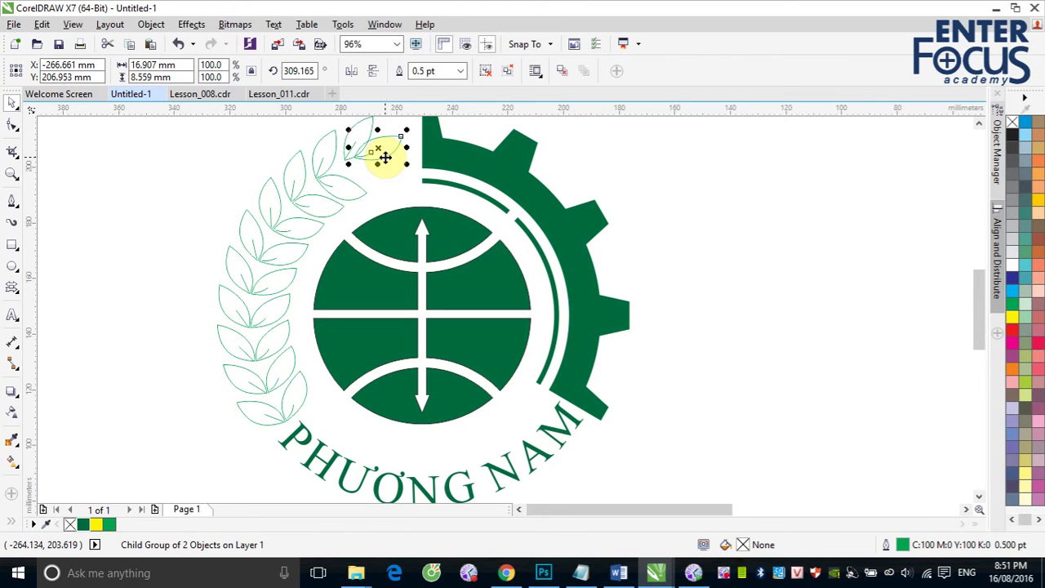
{"action": "left_click", "coordinate": [384, 157], "text": "ctrl"}
{"action": "left_click", "coordinate": [376, 153]}
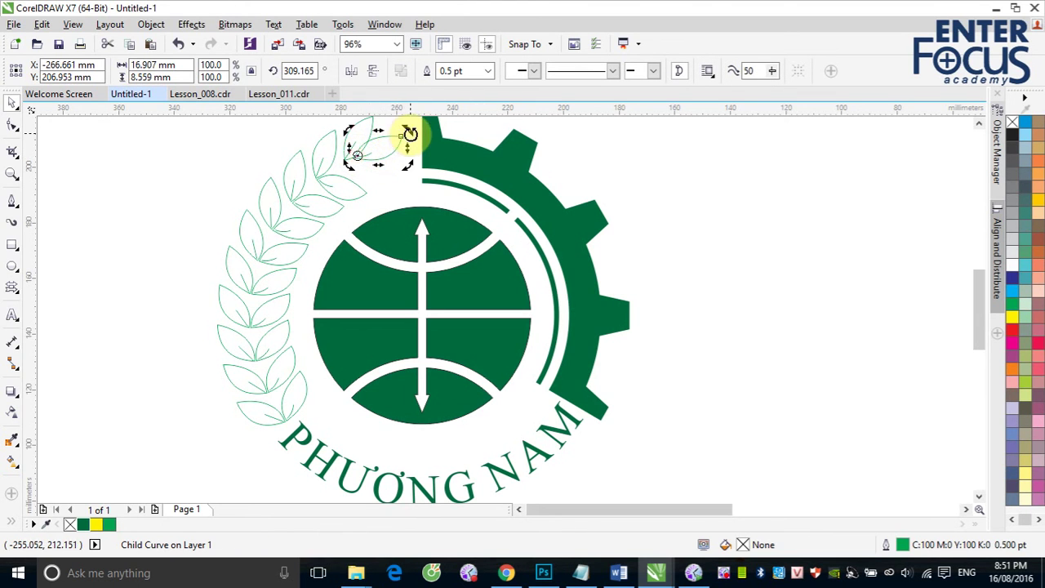
{"action": "left_click_drag", "start_coordinate": [406, 133], "coordinate": [414, 164]}
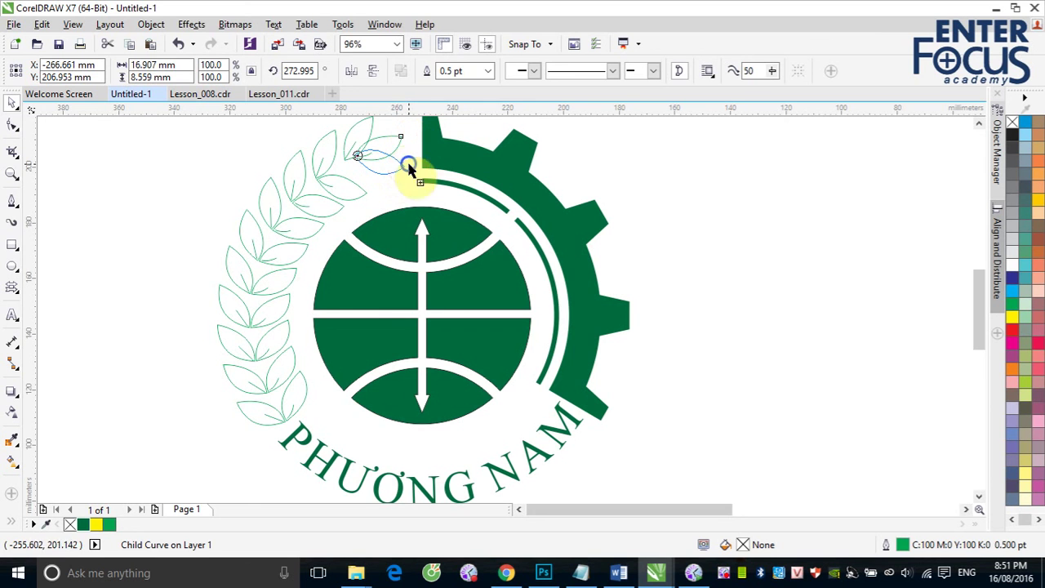
{"action": "left_click", "coordinate": [392, 158]}
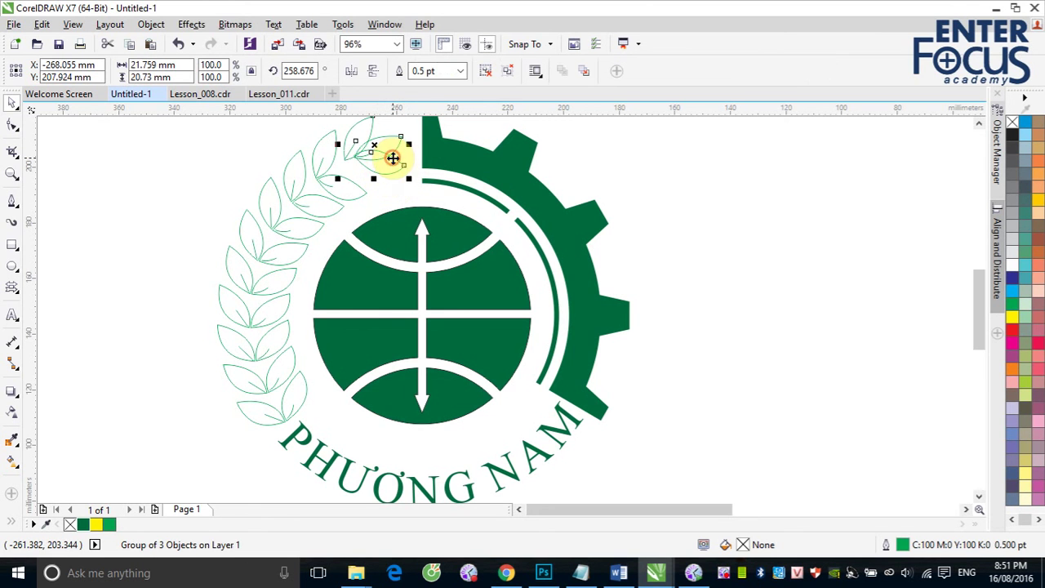
- Move the copied leaf group slightly inward so its base meets the base of the topmost laurel pair
{"action": "left_click_drag", "start_coordinate": [393, 157], "coordinate": [377, 161]}
{"action": "left_click", "coordinate": [384, 159], "text": "ctrl"}
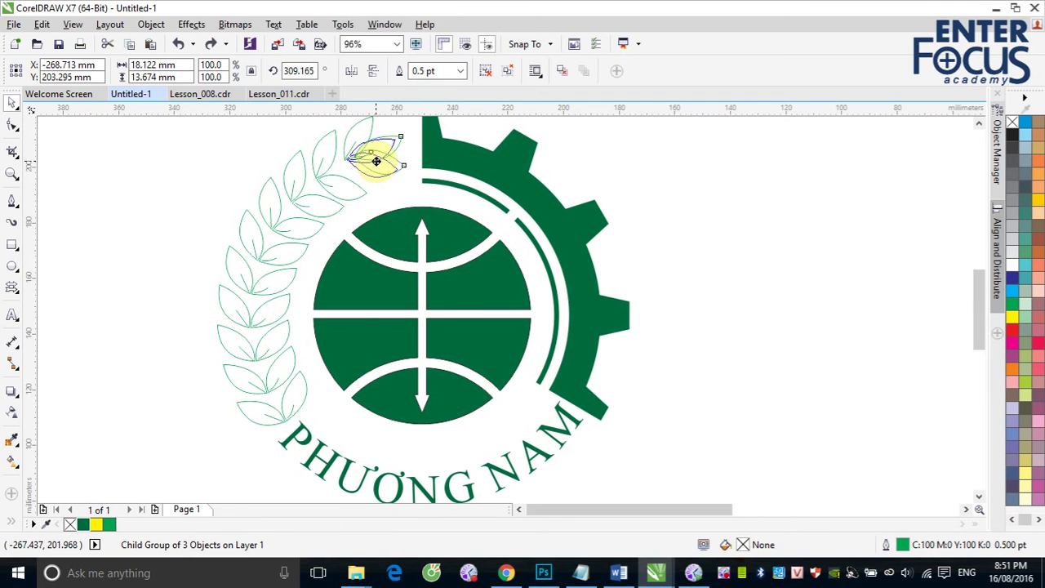
{"action": "left_click", "coordinate": [735, 201]}
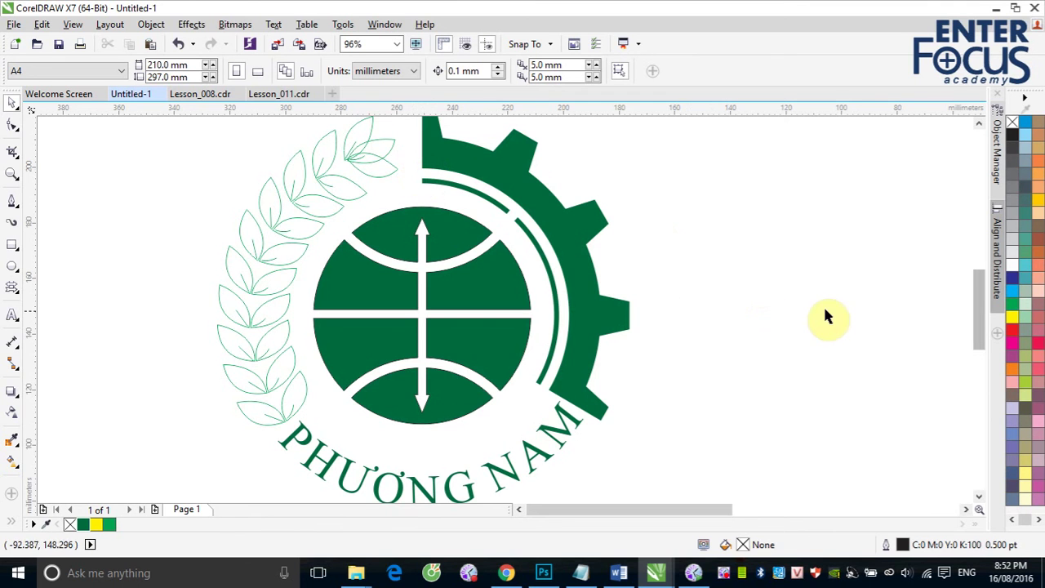
- Draw a circle about 247 mm in diameter in the empty area away from the redrawn logo
{"action": "scroll", "coordinate": [844, 301], "scroll_direction": "down", "scroll_amount": 4}
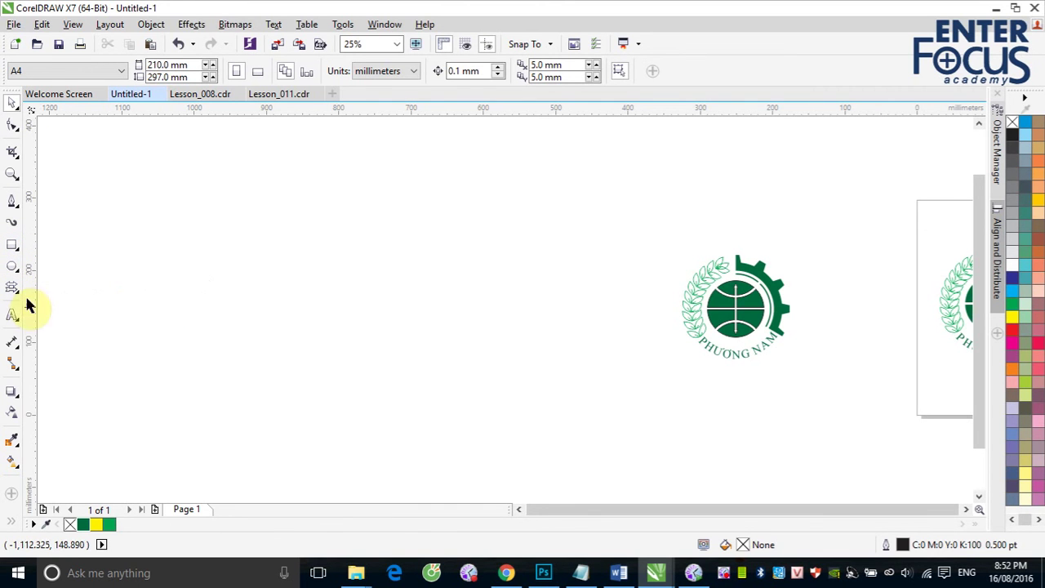
{"action": "left_click", "coordinate": [11, 266]}
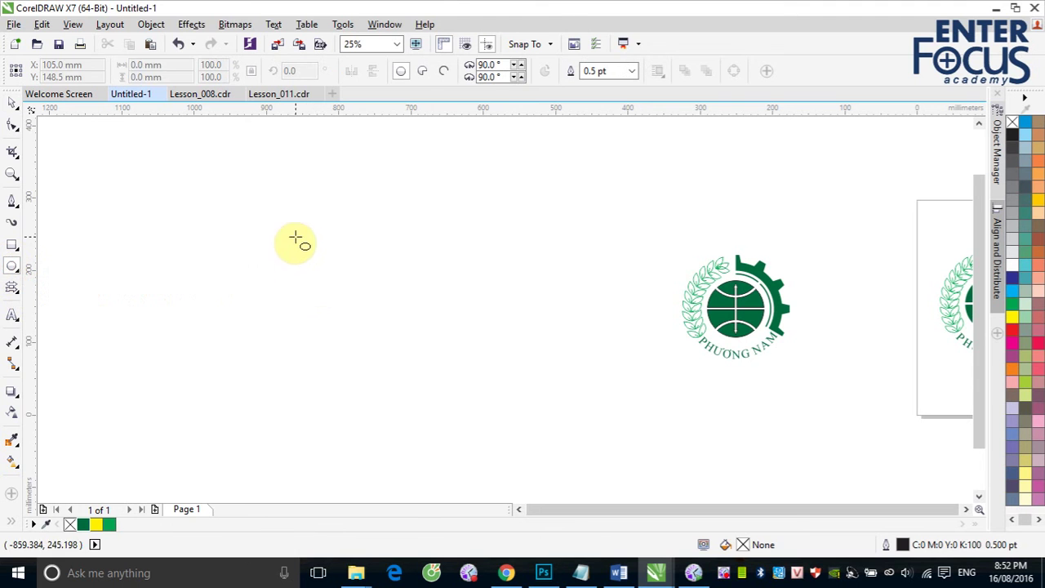
{"action": "left_click_drag", "start_coordinate": [293, 233], "coordinate": [450, 416]}
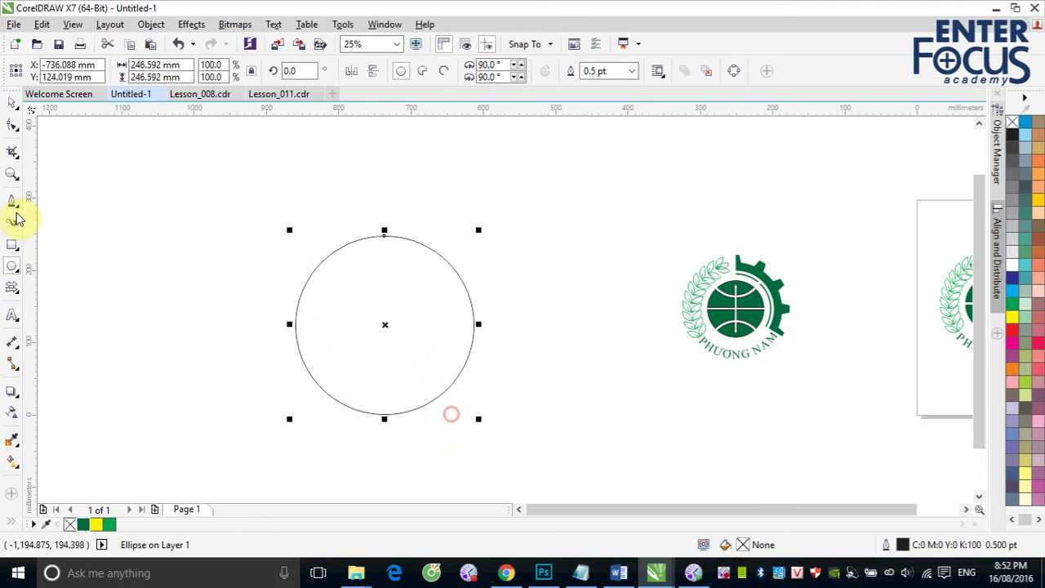
{"action": "left_click", "coordinate": [12, 102]}
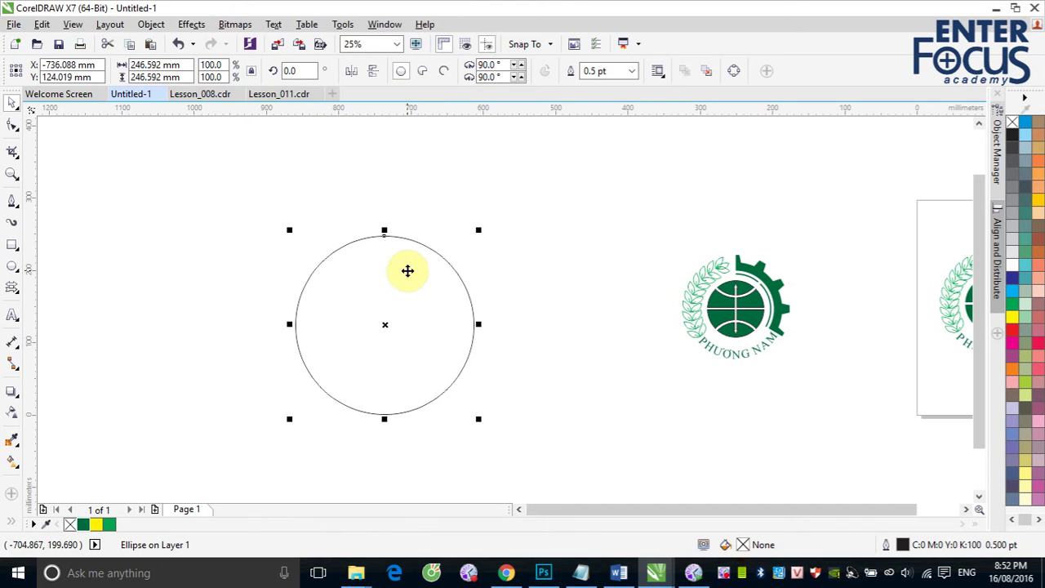
- Draw a narrow upright rectangle about 7 by 113 mm inside the circle and align it to the circle's vertical centre line
{"action": "left_click", "coordinate": [13, 245]}
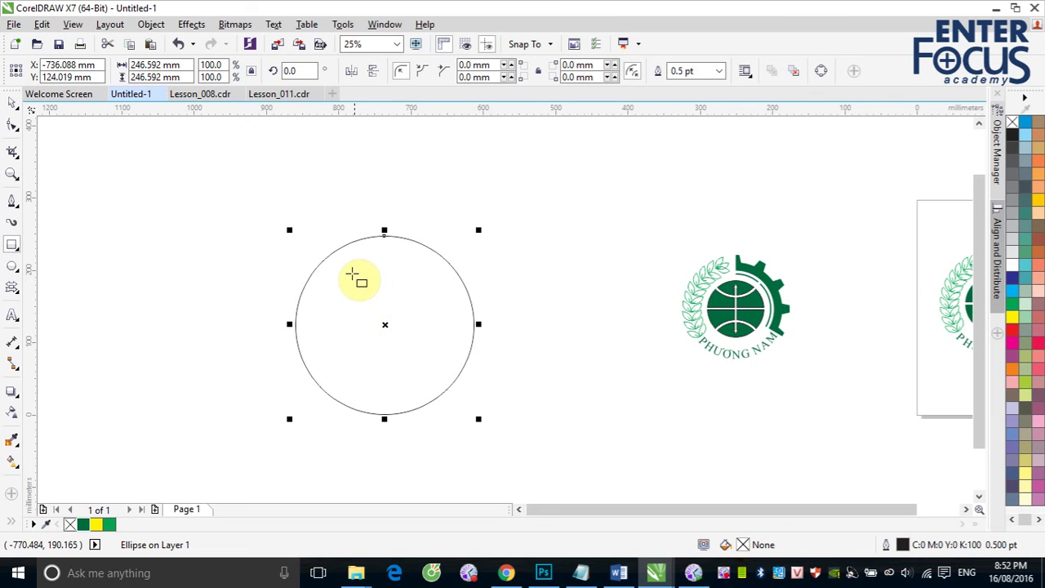
{"action": "left_click_drag", "start_coordinate": [355, 270], "coordinate": [360, 356]}
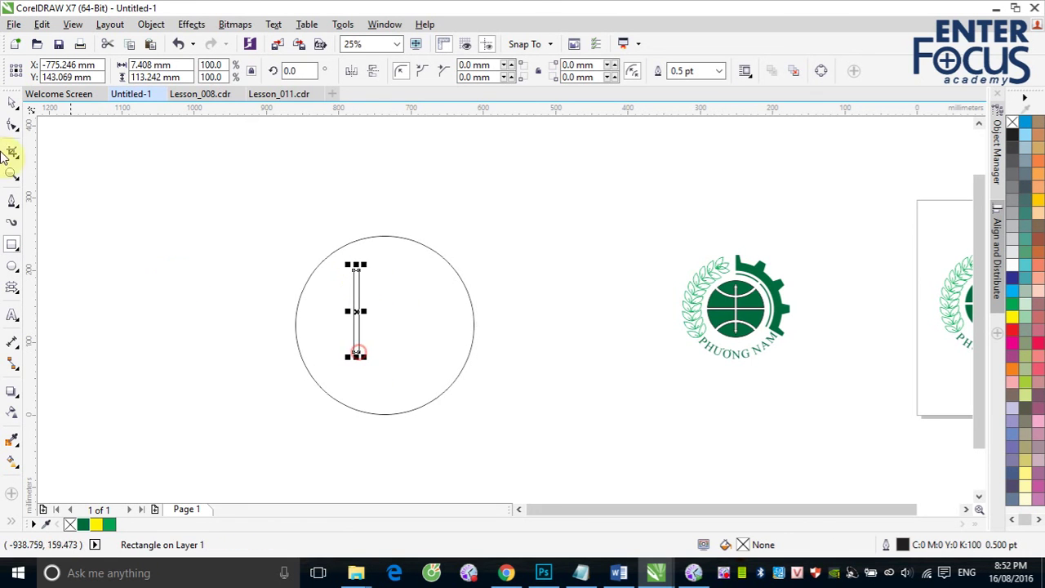
{"action": "left_click", "coordinate": [12, 102]}
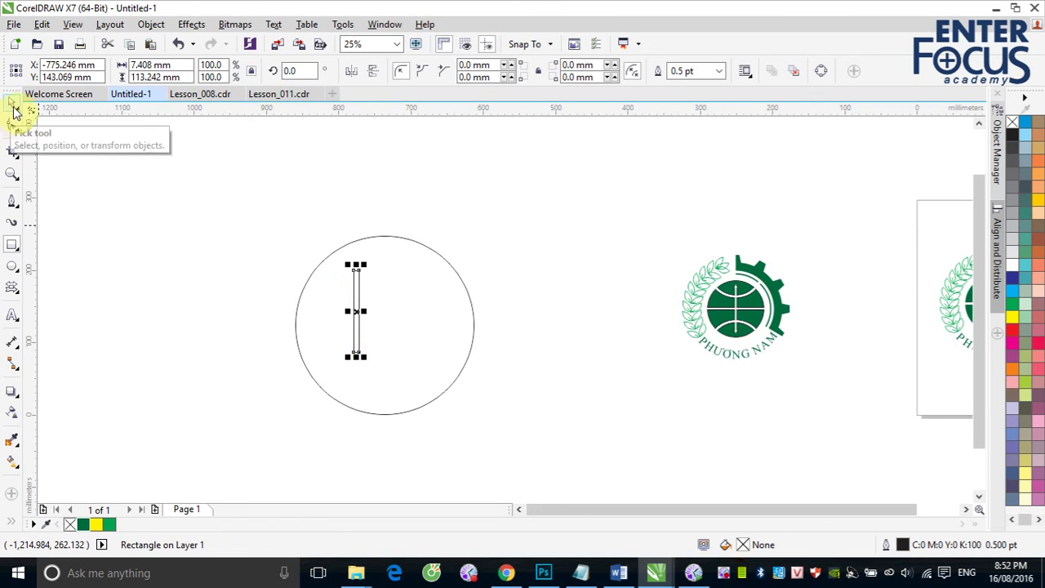
{"action": "left_click", "coordinate": [420, 241], "text": "shift"}
{"action": "key", "text": "c"}
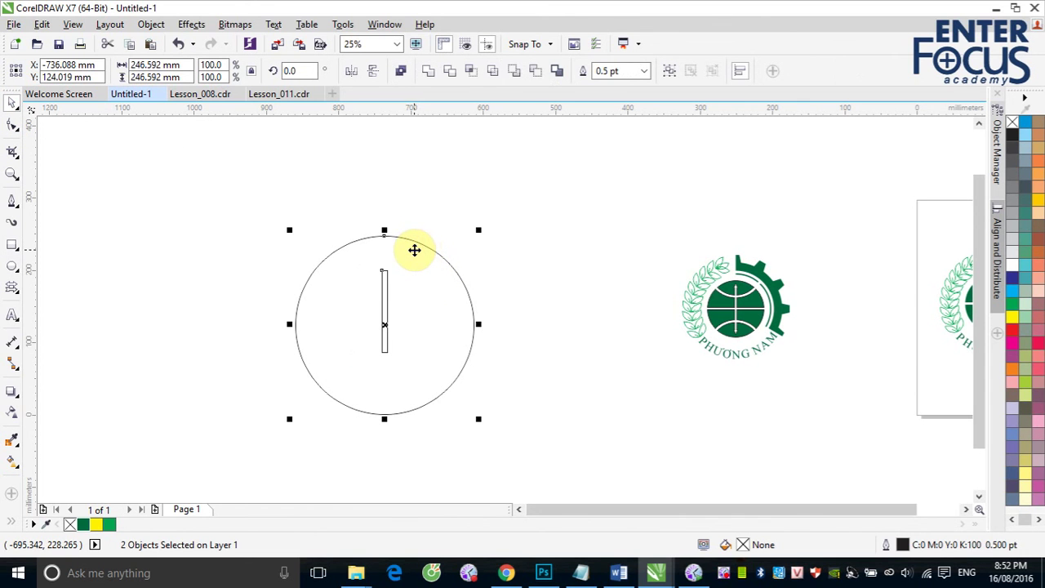
{"action": "left_click", "coordinate": [545, 250]}
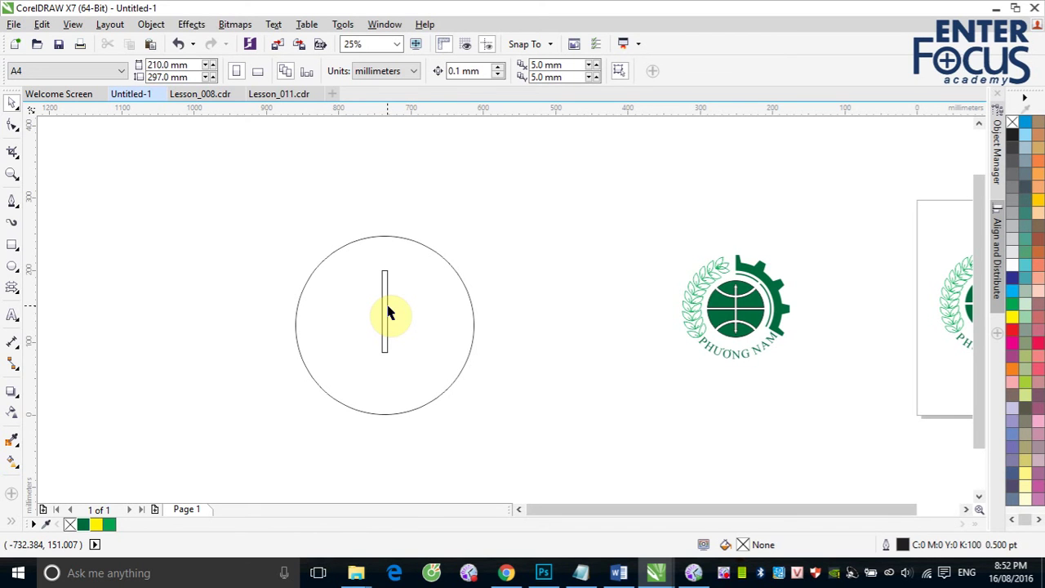
- Place a horizontal and a vertical guideline crossing at the circle's centre
{"action": "left_click", "coordinate": [407, 240]}
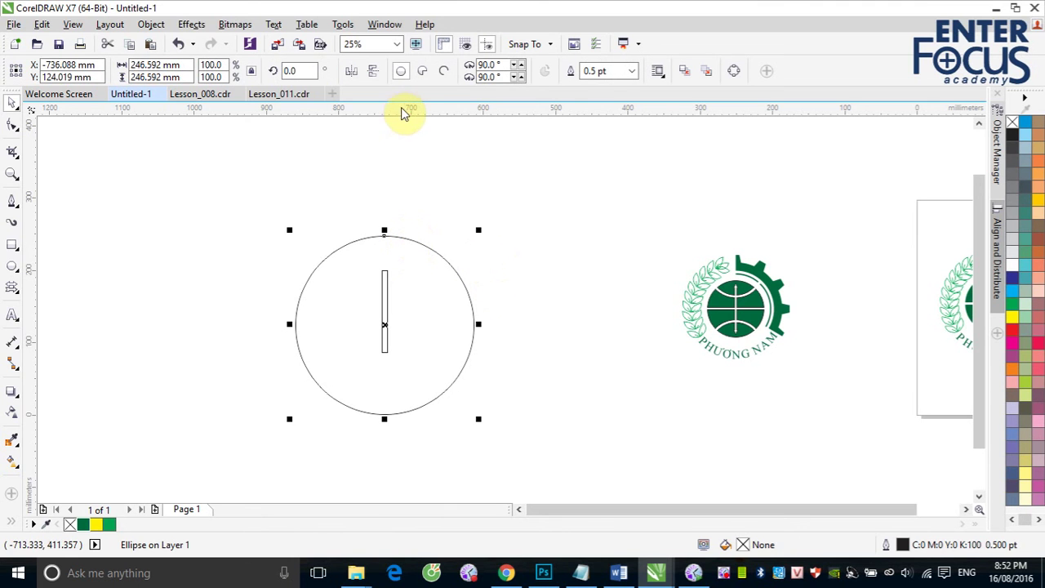
{"action": "left_click_drag", "start_coordinate": [400, 112], "coordinate": [408, 330]}
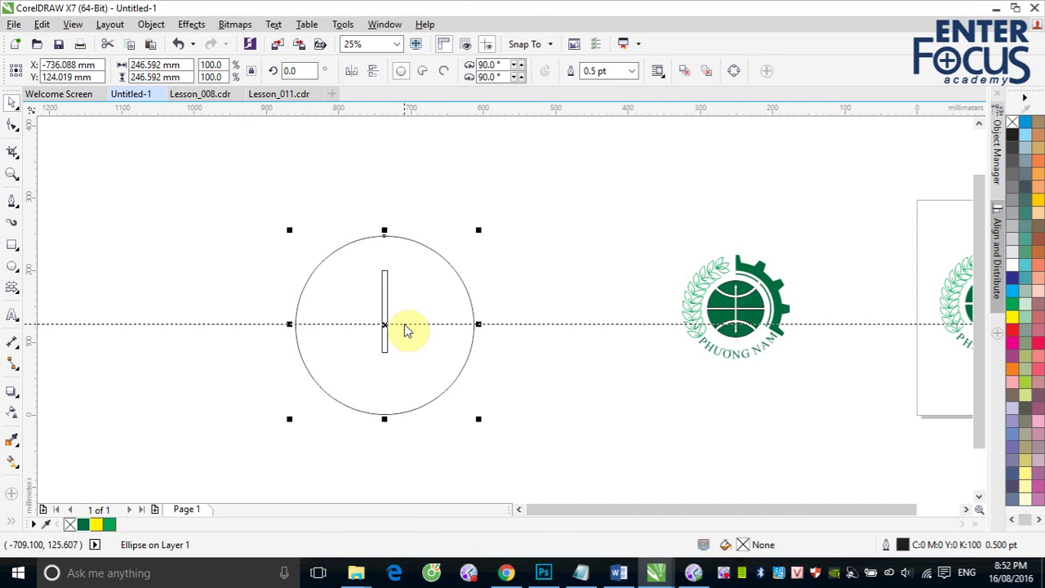
{"action": "left_click", "coordinate": [405, 324]}
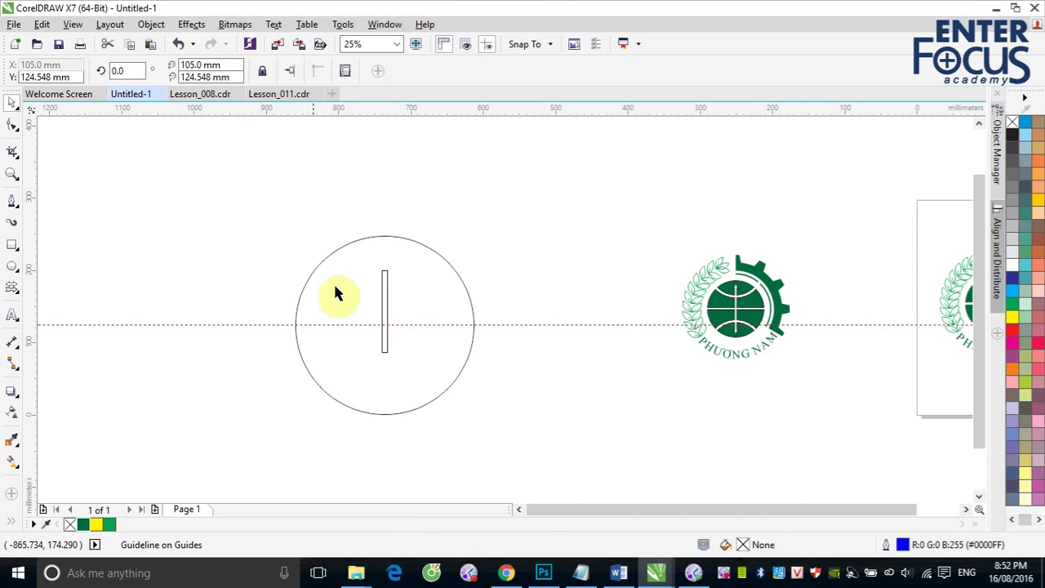
{"action": "left_click", "coordinate": [410, 239]}
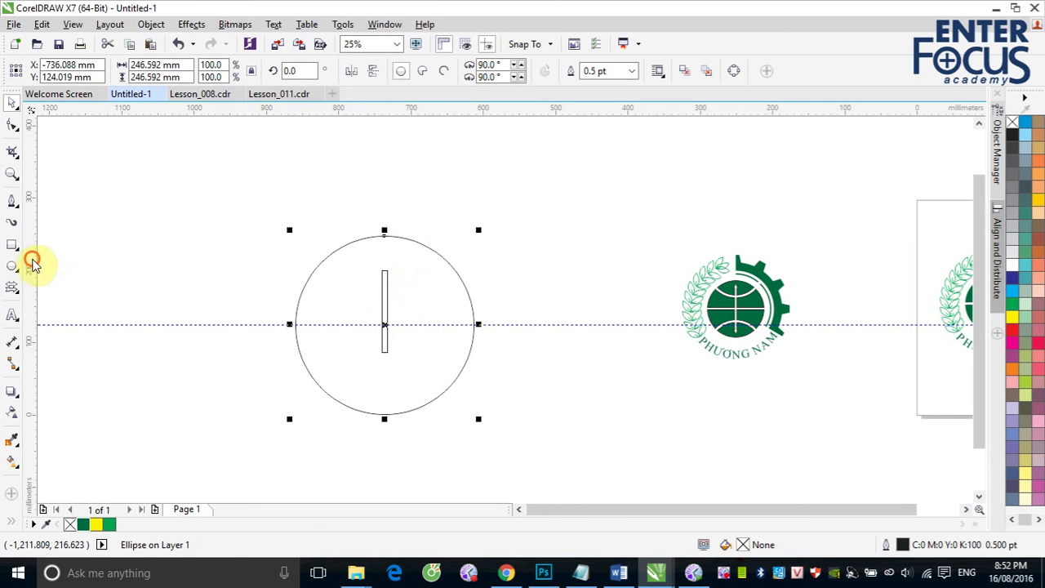
{"action": "left_click_drag", "start_coordinate": [33, 270], "coordinate": [386, 281]}
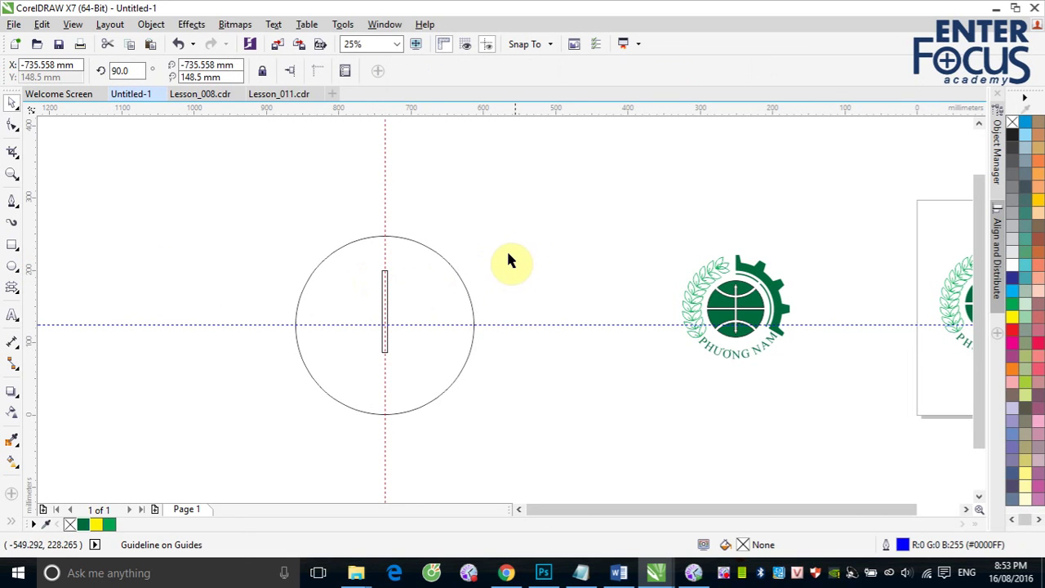
{"action": "left_click", "coordinate": [326, 237]}
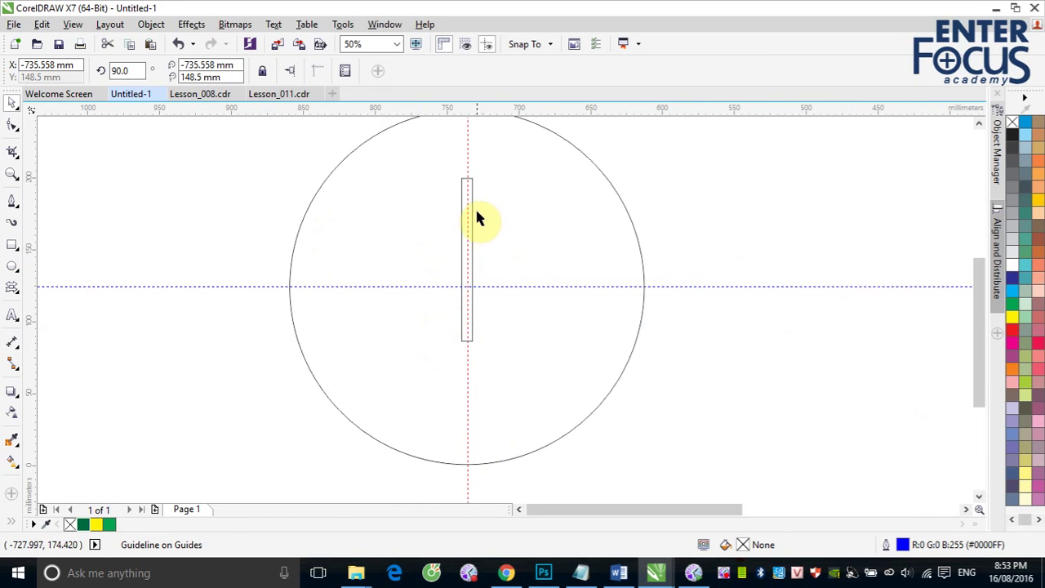
- Move the narrow rectangle up about 20 mm and set its rotation centre at the guideline intersection
{"action": "left_click", "coordinate": [473, 214]}
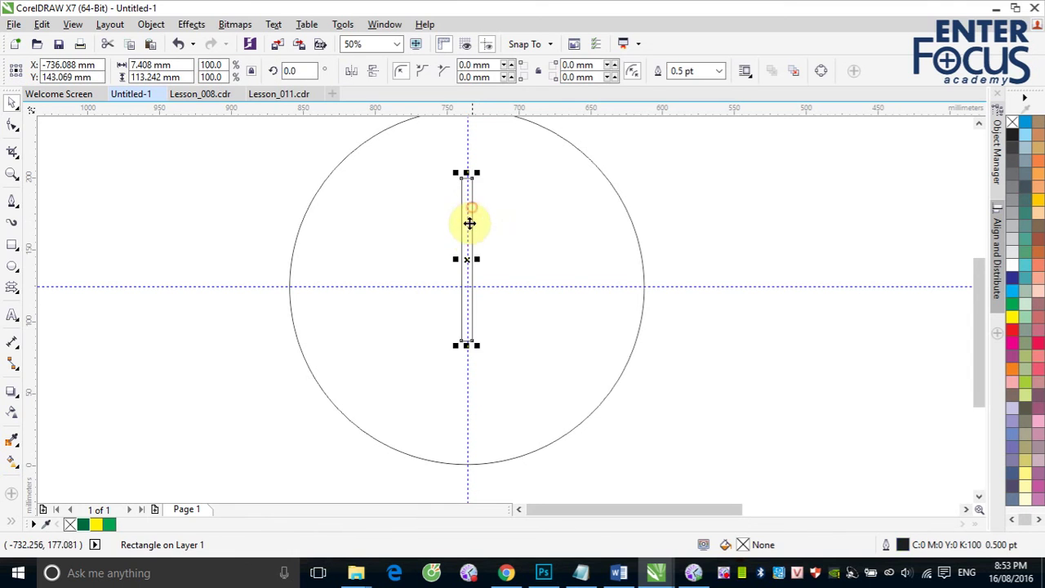
{"action": "left_click", "coordinate": [469, 257]}
{"action": "left_click_drag", "start_coordinate": [467, 259], "coordinate": [468, 285]}
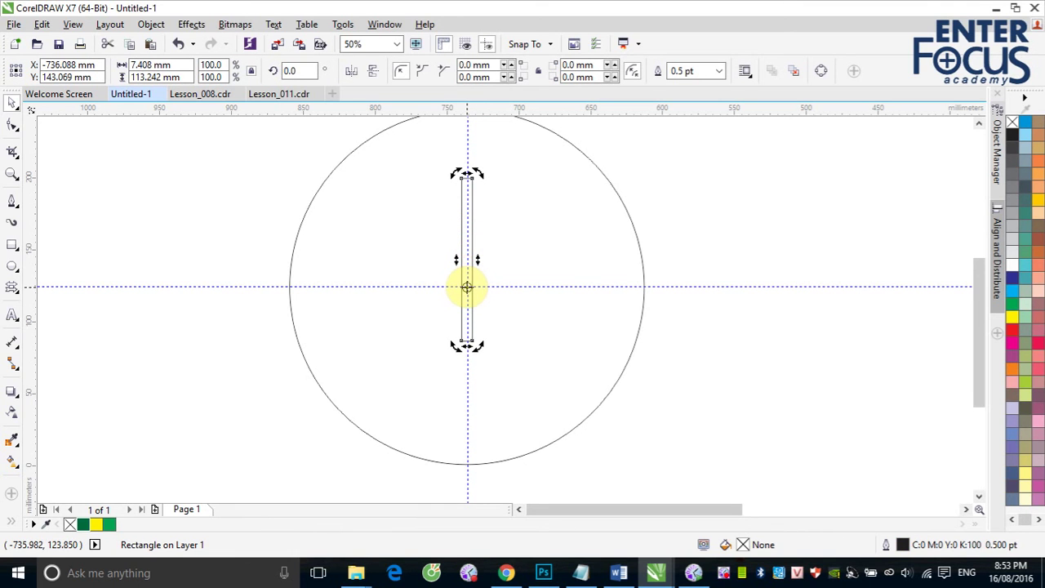
{"action": "left_click", "coordinate": [511, 221]}
{"action": "left_click", "coordinate": [471, 216]}
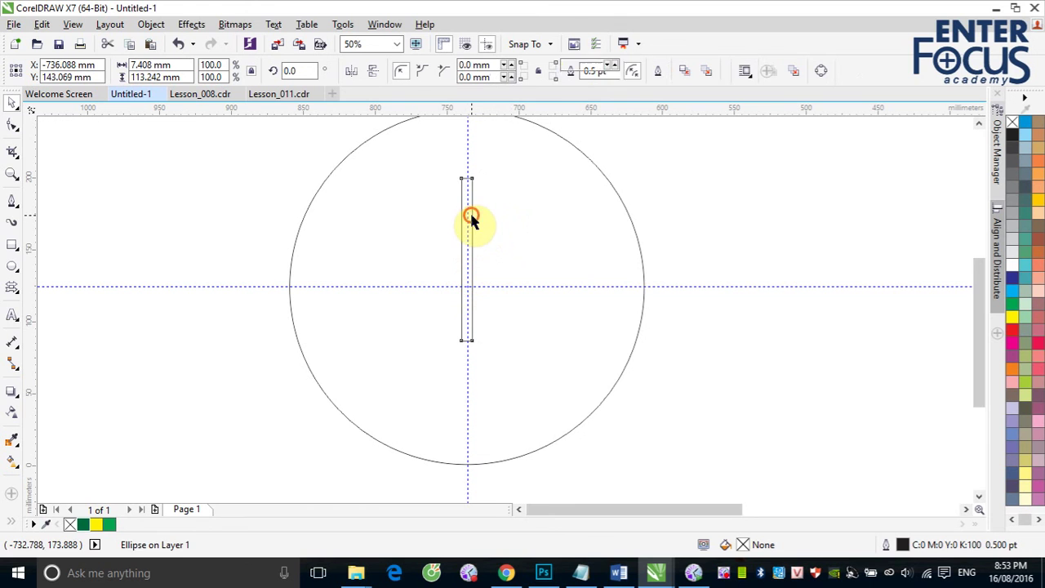
{"action": "left_click_drag", "start_coordinate": [471, 218], "coordinate": [472, 187]}
{"action": "left_click", "coordinate": [469, 231]}
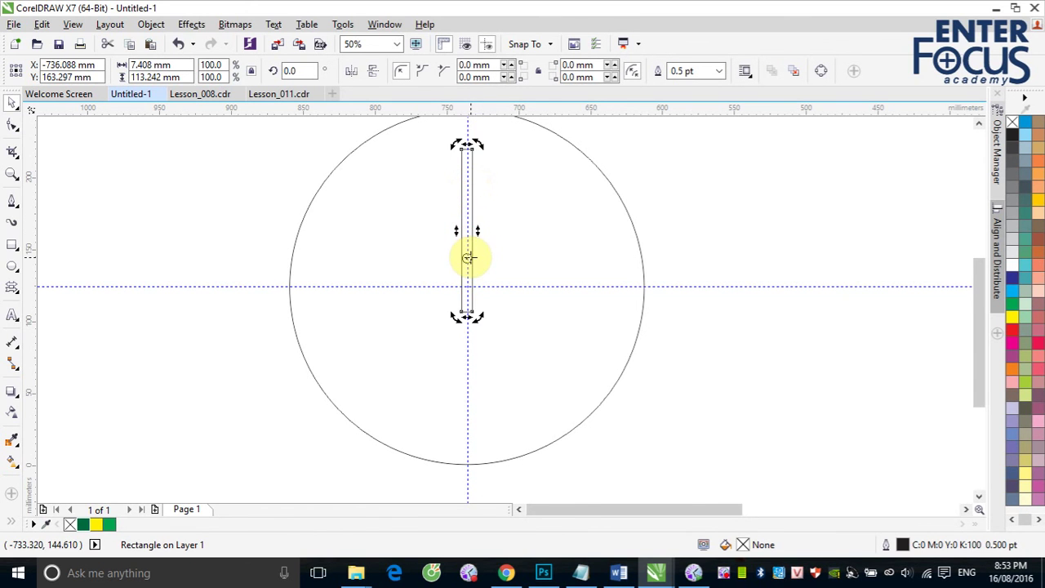
{"action": "left_click_drag", "start_coordinate": [469, 256], "coordinate": [467, 288]}
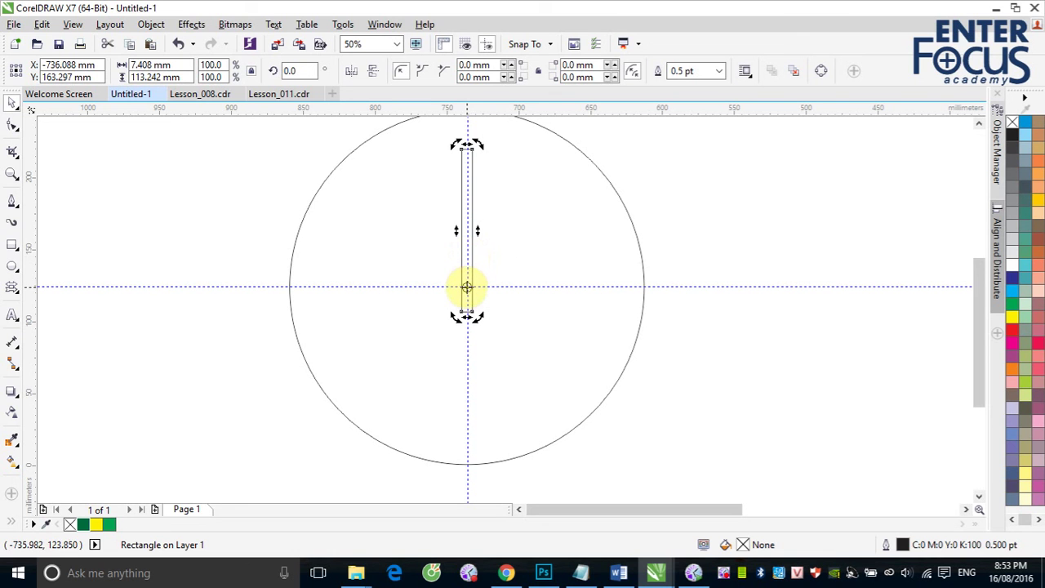
- Rotate the narrow rectangle clockwise around the circle's centre and delete it
{"action": "left_click_drag", "start_coordinate": [477, 142], "coordinate": [532, 319]}
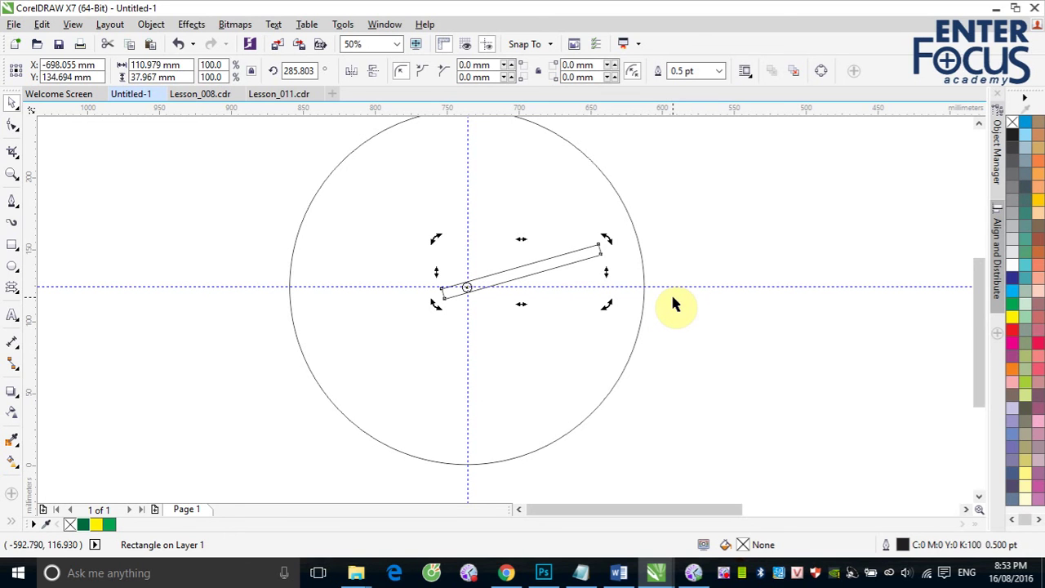
{"action": "left_click", "coordinate": [755, 215]}
{"action": "left_click", "coordinate": [577, 254]}
{"action": "key", "text": "Delete"}
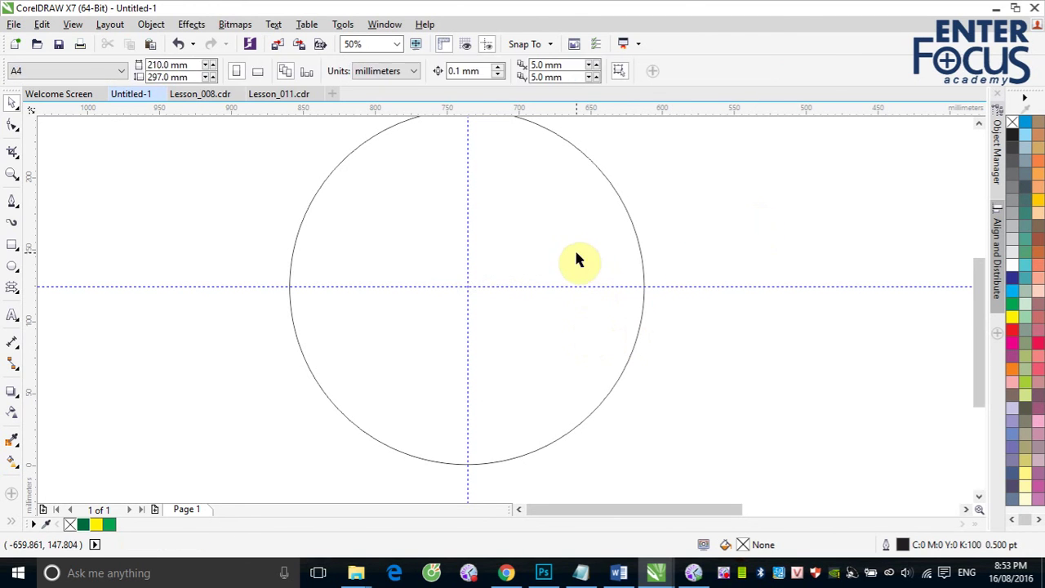
- Draw a new narrow upright rectangle about 7 by 111 mm just beside the vertical guideline inside the circle
{"action": "left_click", "coordinate": [10, 247]}
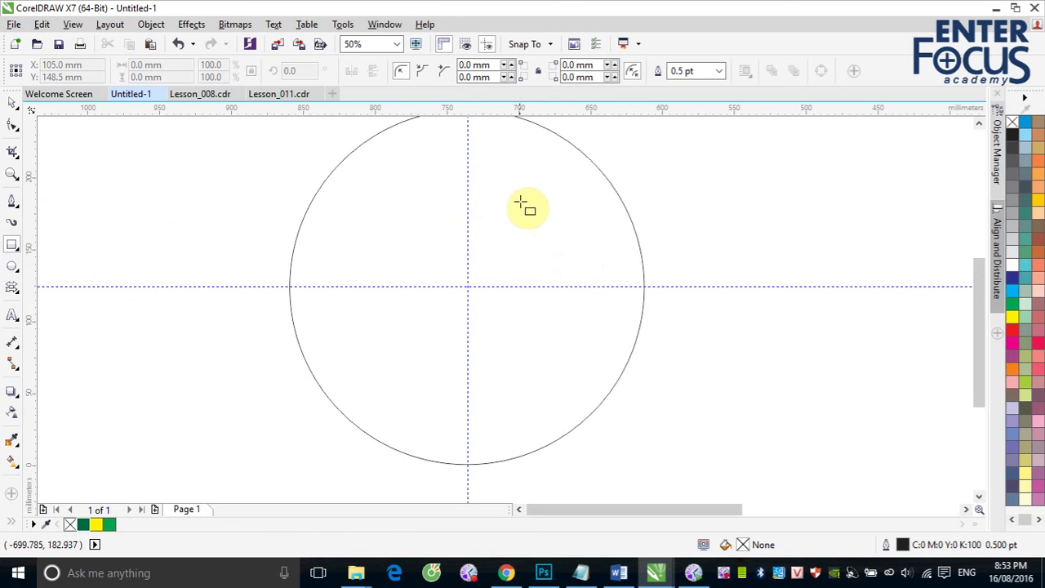
{"action": "left_click_drag", "start_coordinate": [450, 154], "coordinate": [459, 314]}
{"action": "left_click", "coordinate": [12, 103]}
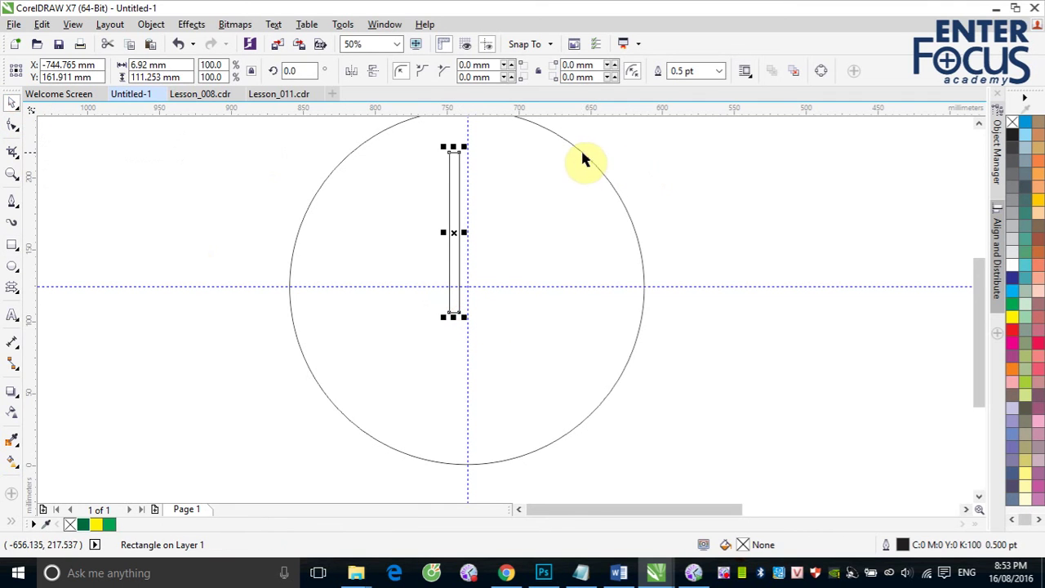
- Centre the narrow rectangle horizontally on the circle so it straddles the vertical guideline
{"action": "left_click", "coordinate": [582, 158], "text": "shift"}
{"action": "key", "text": "c"}
{"action": "left_click", "coordinate": [757, 198]}
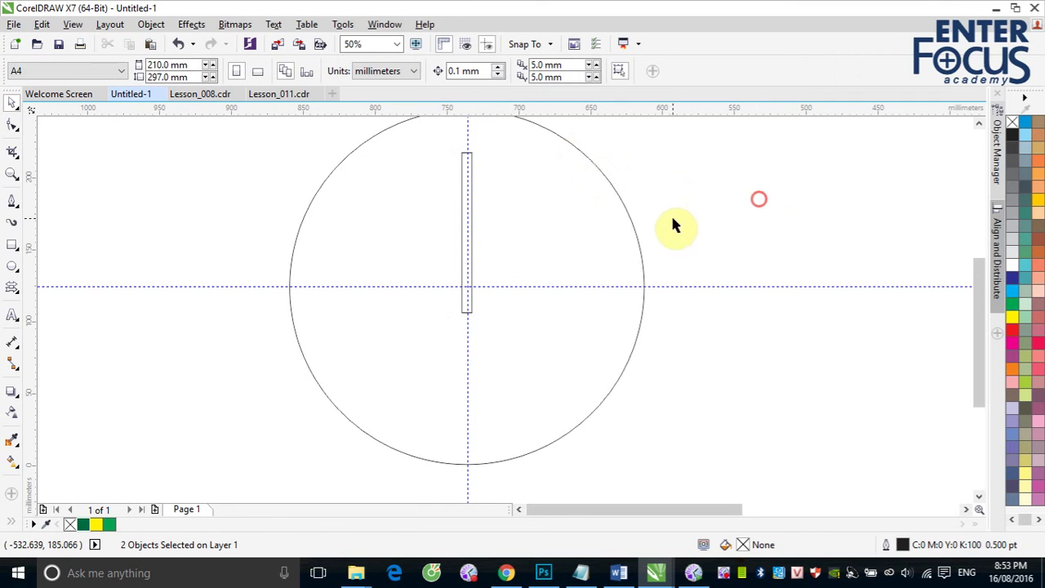
{"action": "left_click", "coordinate": [471, 154]}
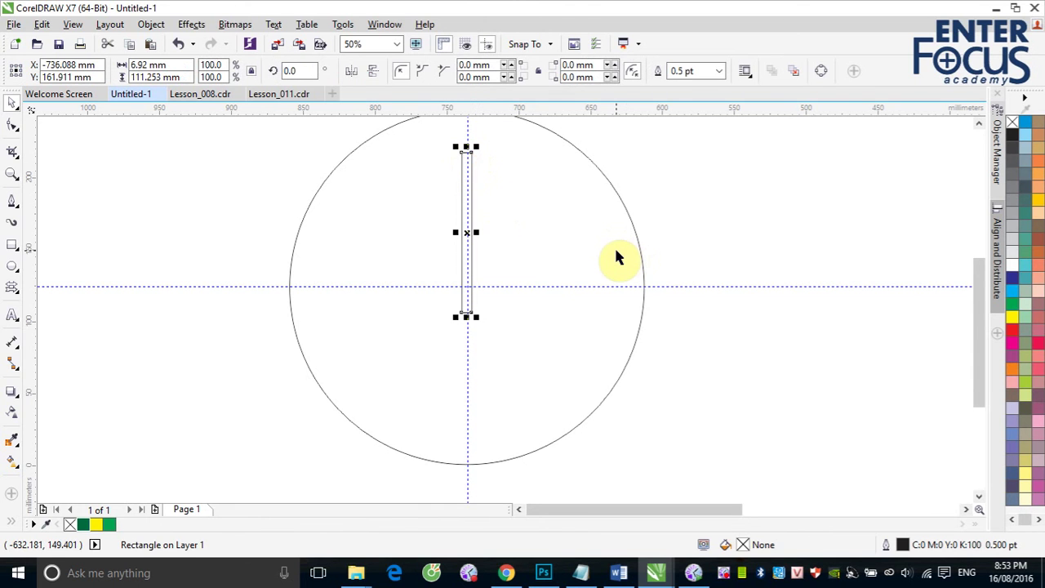
{"action": "left_click", "coordinate": [762, 199]}
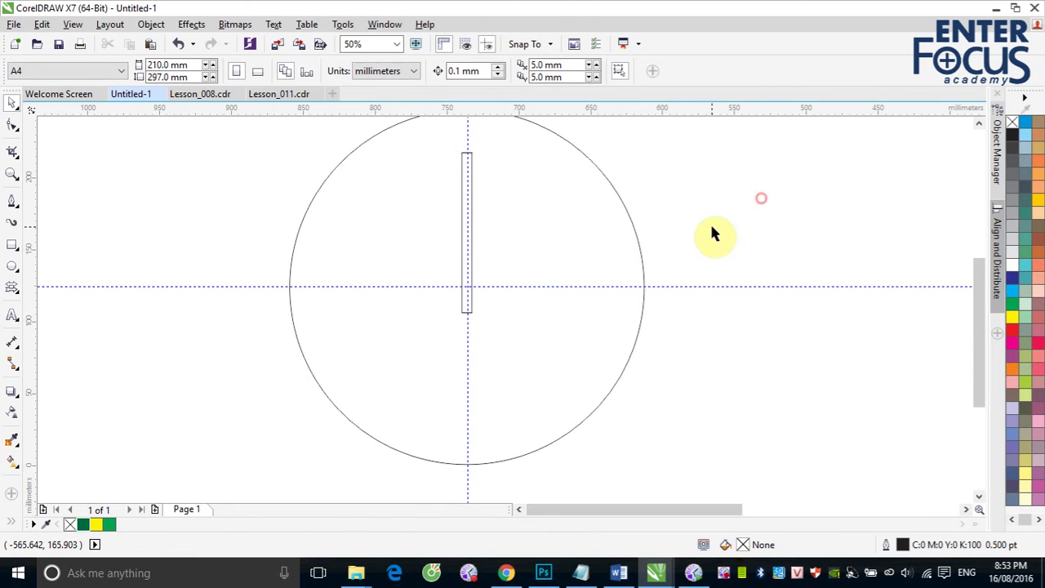
- Open the Rotate transformation settings and expand them beside the drawing
{"action": "left_click", "coordinate": [151, 24]}
{"action": "mouse_move", "coordinate": [211, 139]}
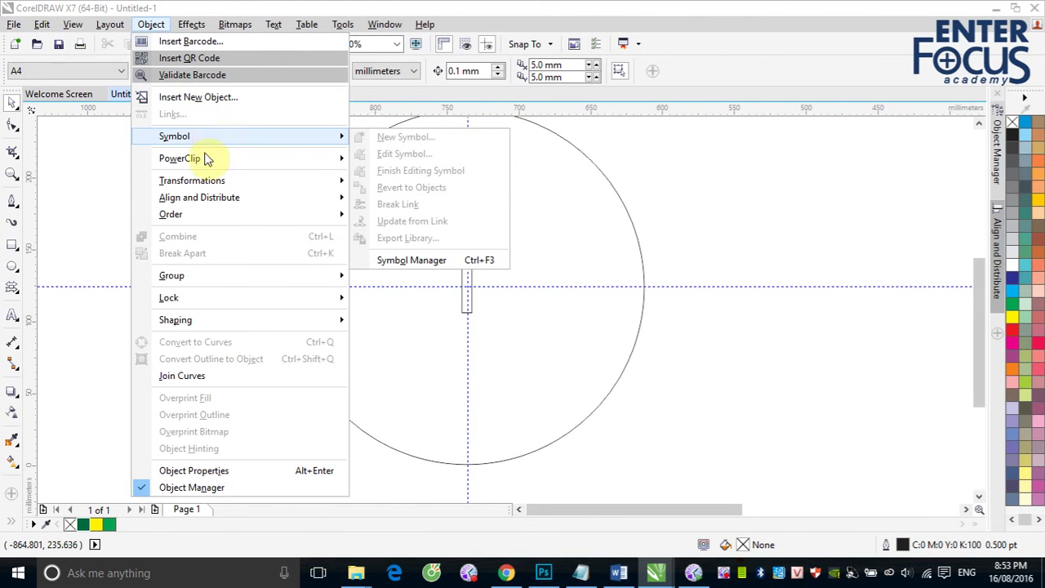
{"action": "mouse_move", "coordinate": [201, 184]}
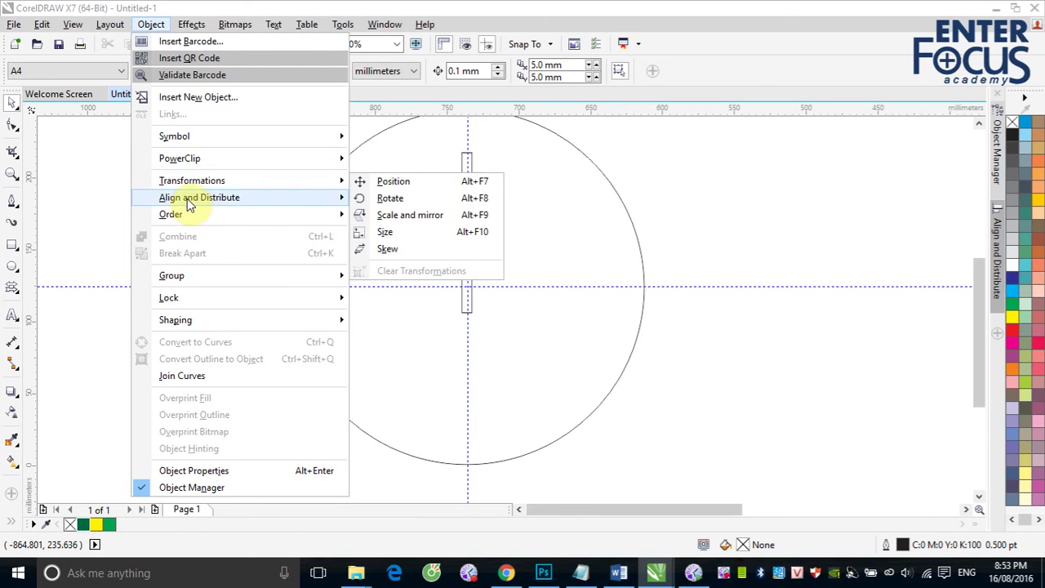
{"action": "mouse_move", "coordinate": [169, 216]}
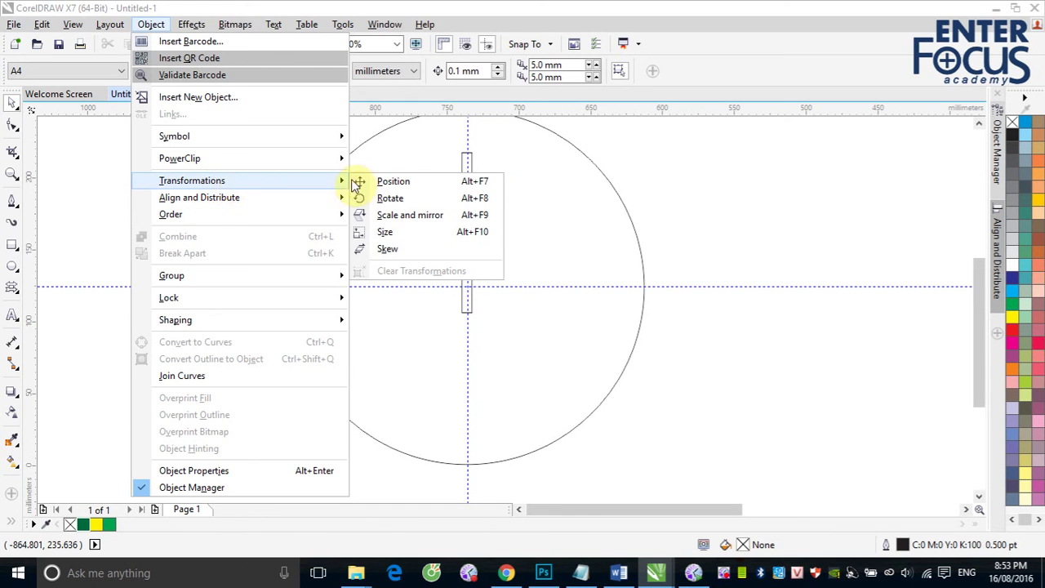
{"action": "left_click", "coordinate": [408, 205]}
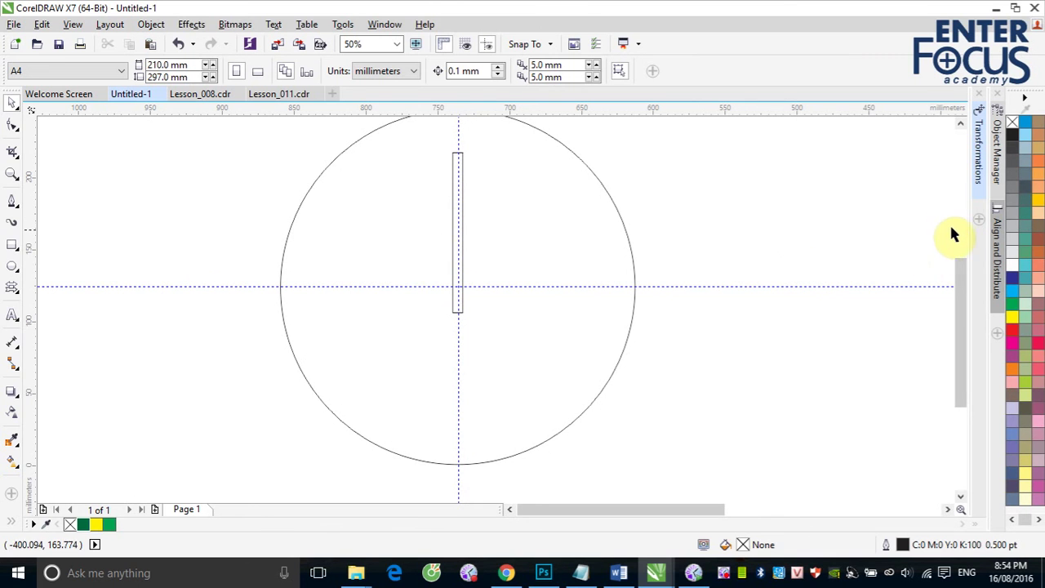
{"action": "left_click", "coordinate": [979, 163]}
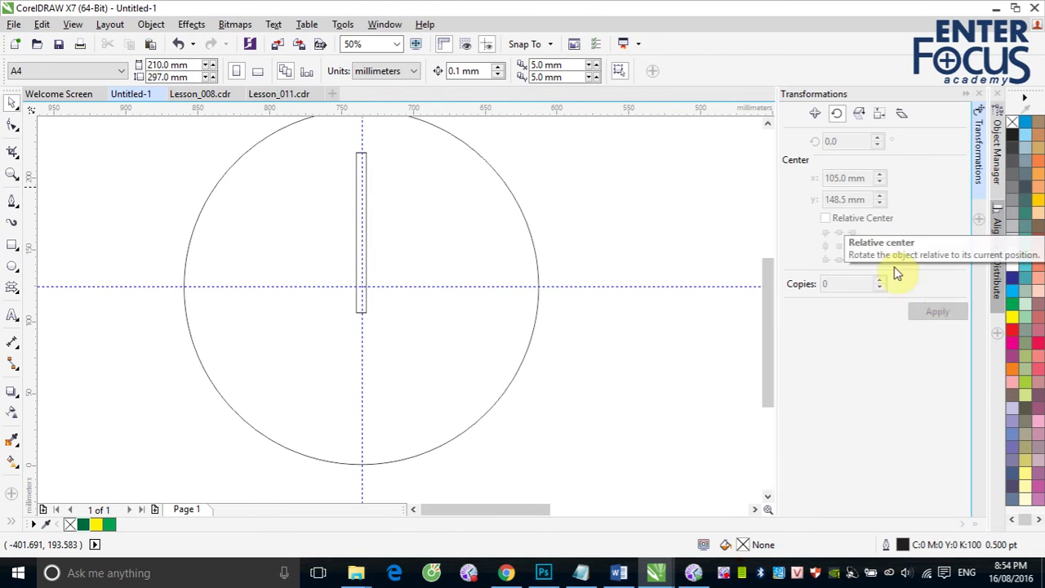
- Compare the X and Y rotation-centre coordinates of the circle with those of the narrow rectangle
{"action": "left_click", "coordinate": [517, 204]}
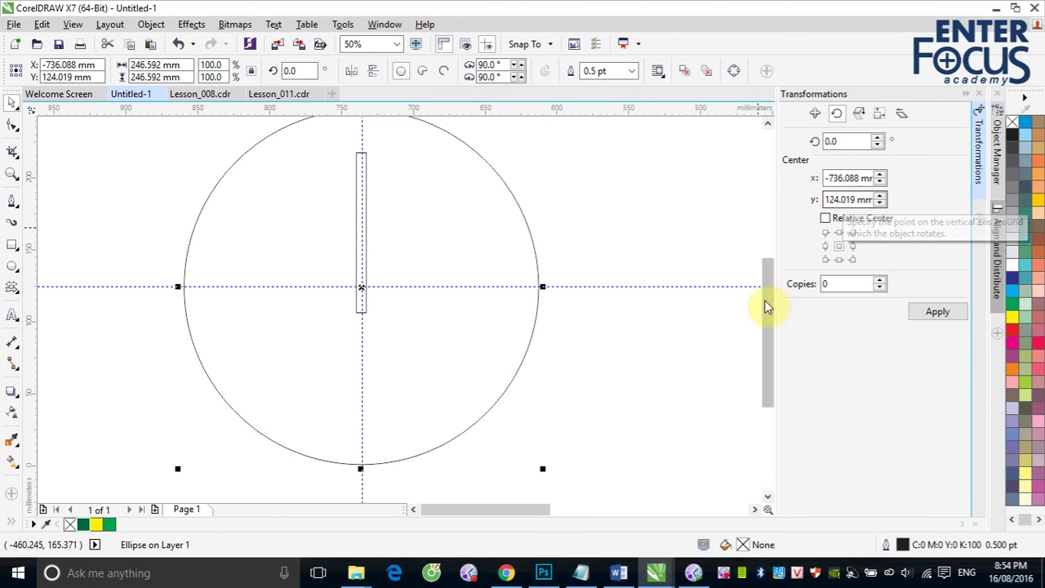
{"action": "left_click", "coordinate": [836, 179]}
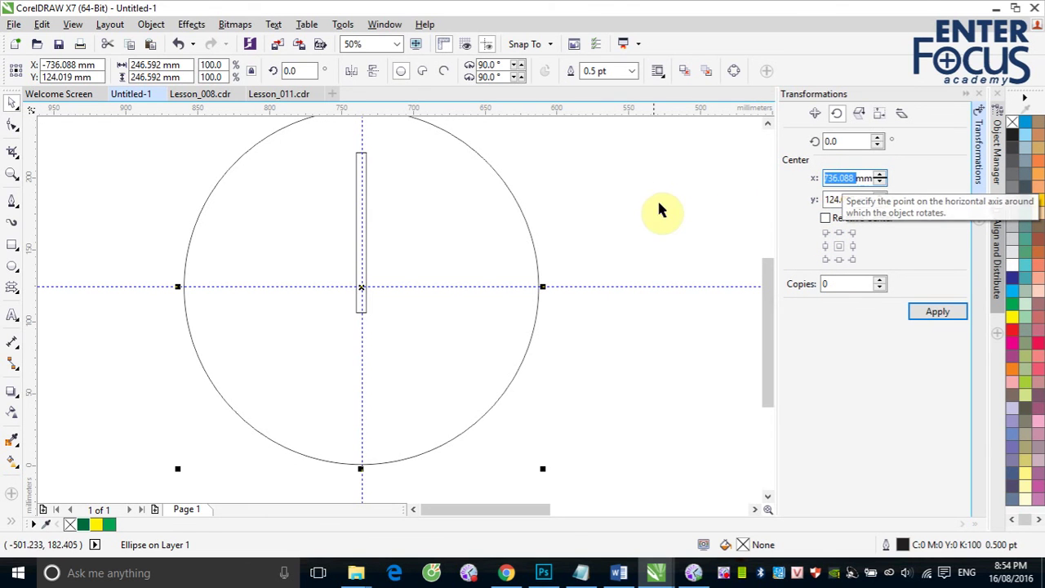
{"action": "left_click", "coordinate": [627, 195]}
{"action": "left_click", "coordinate": [359, 198]}
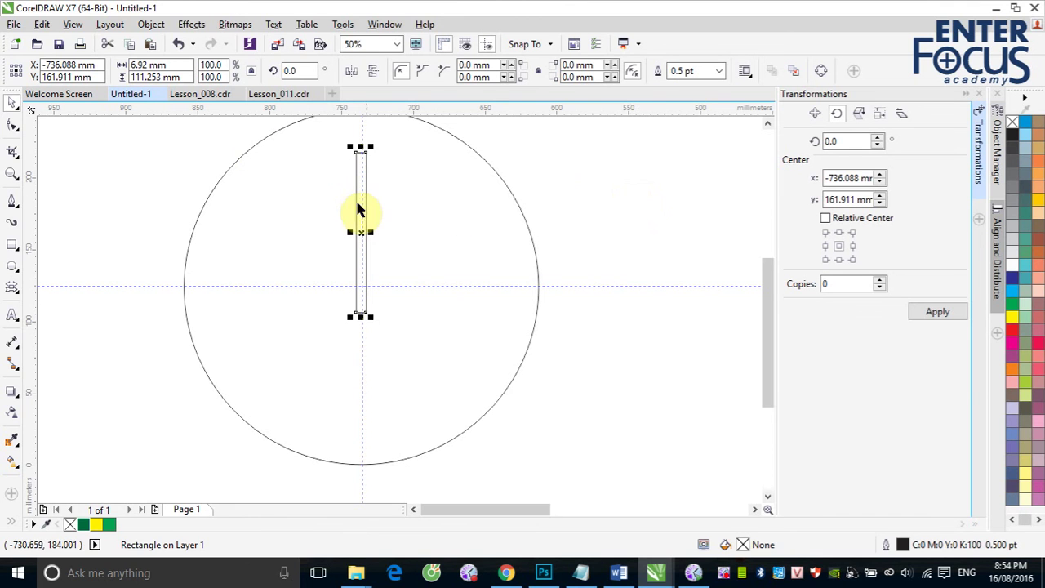
{"action": "left_click", "coordinate": [829, 178]}
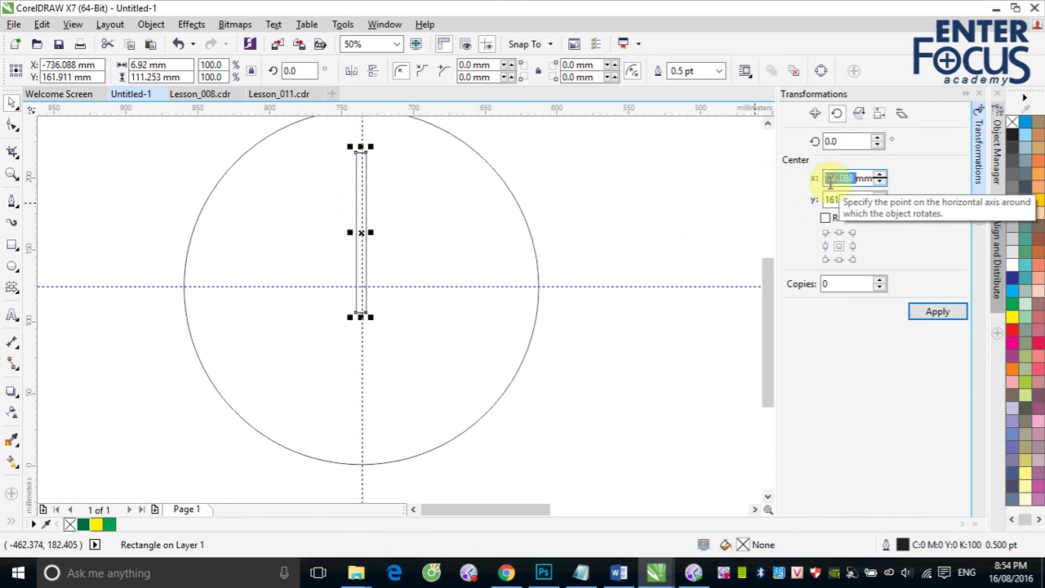
{"action": "left_click", "coordinate": [588, 232]}
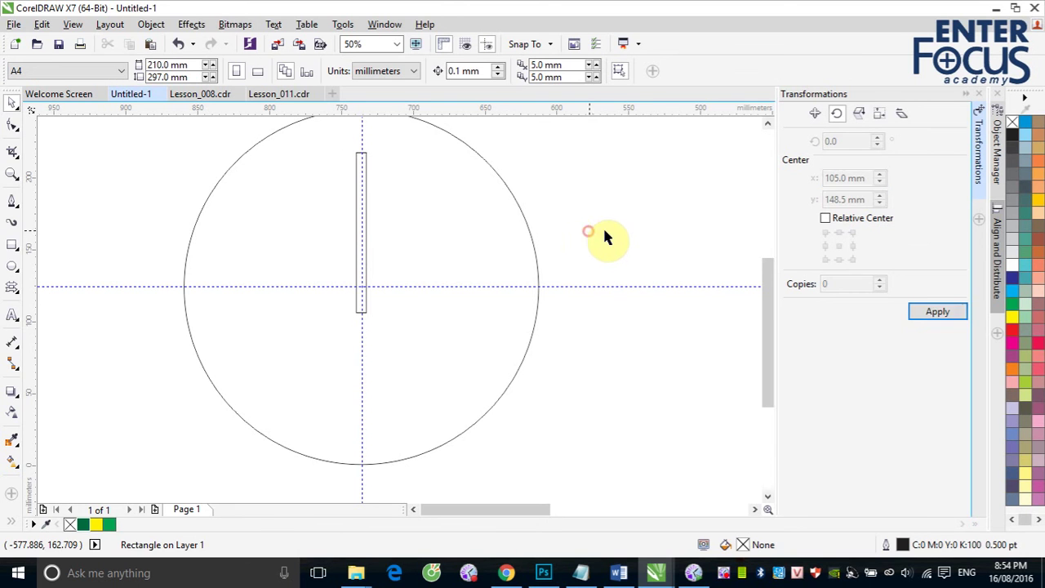
{"action": "left_click", "coordinate": [526, 231]}
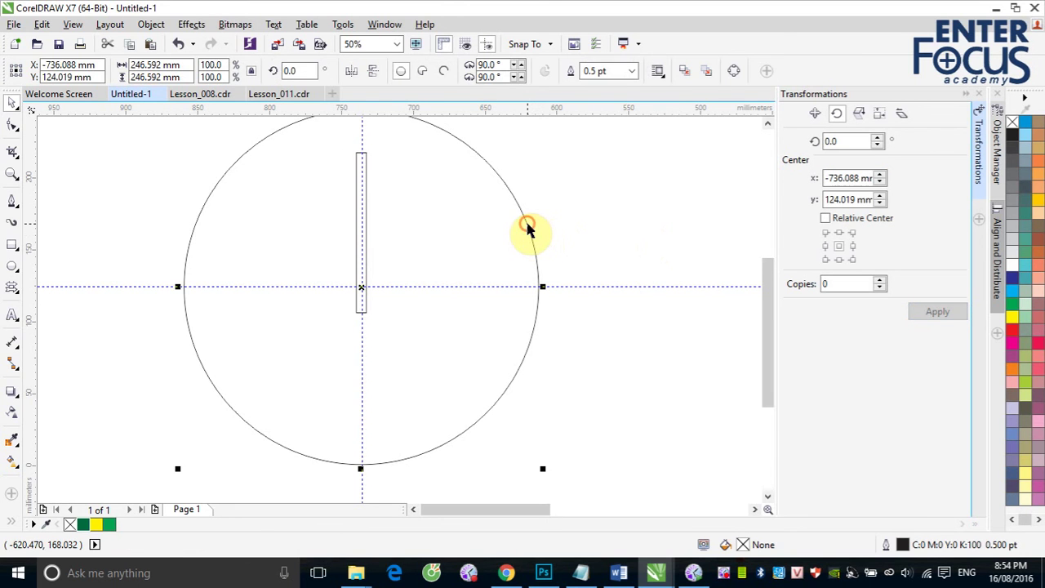
{"action": "left_click", "coordinate": [835, 200]}
{"action": "double_click", "coordinate": [835, 200]}
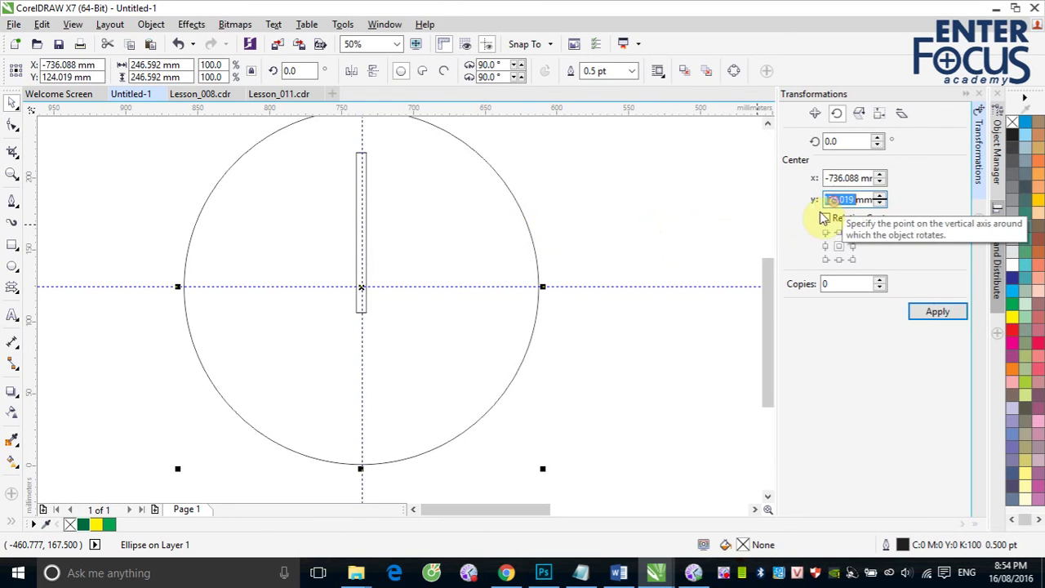
{"action": "left_click", "coordinate": [590, 217]}
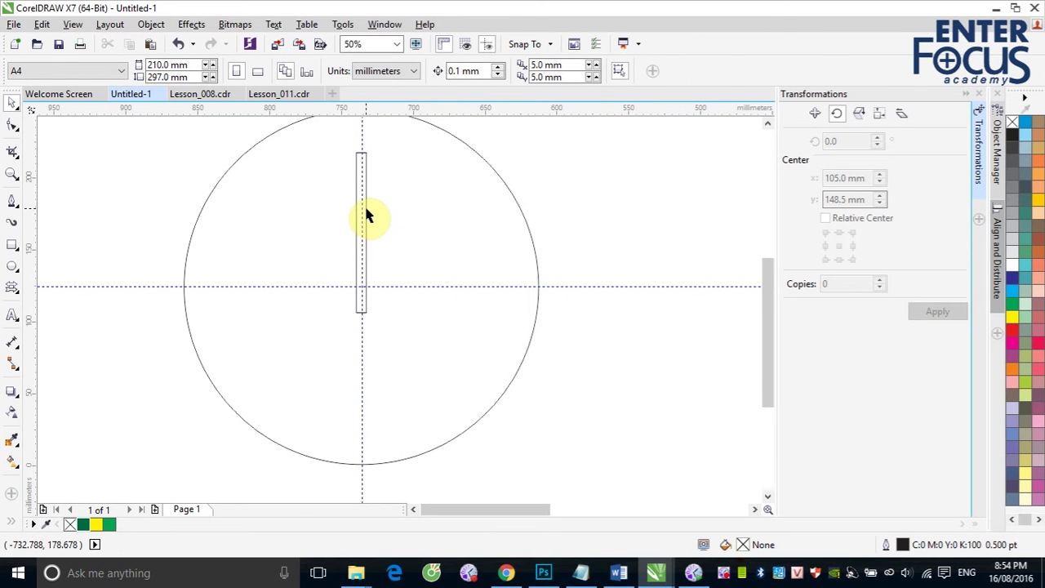
- Set the narrow rectangle's rotation centre Y coordinate to 124.019 mm, matching the circle's centre
{"action": "left_click", "coordinate": [365, 215]}
{"action": "double_click", "coordinate": [835, 199]}
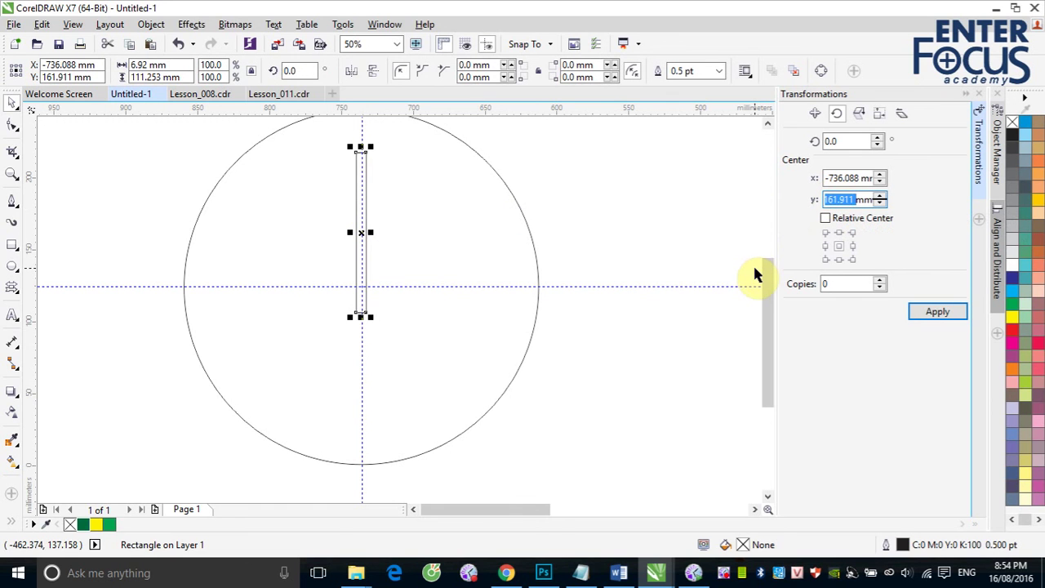
{"action": "type", "text": "124.019"}
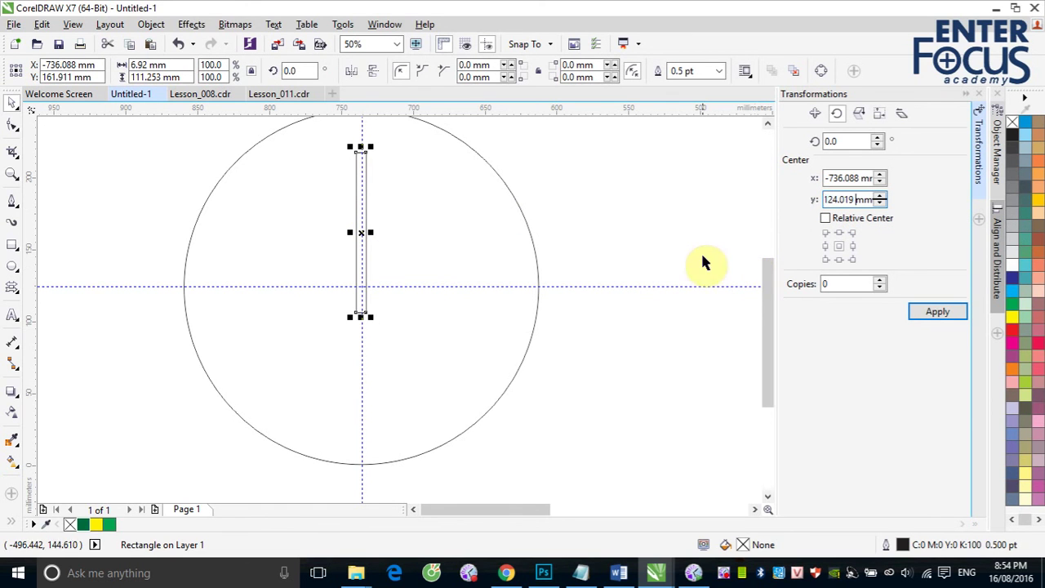
{"action": "key", "text": "Return"}
{"action": "left_click", "coordinate": [673, 234]}
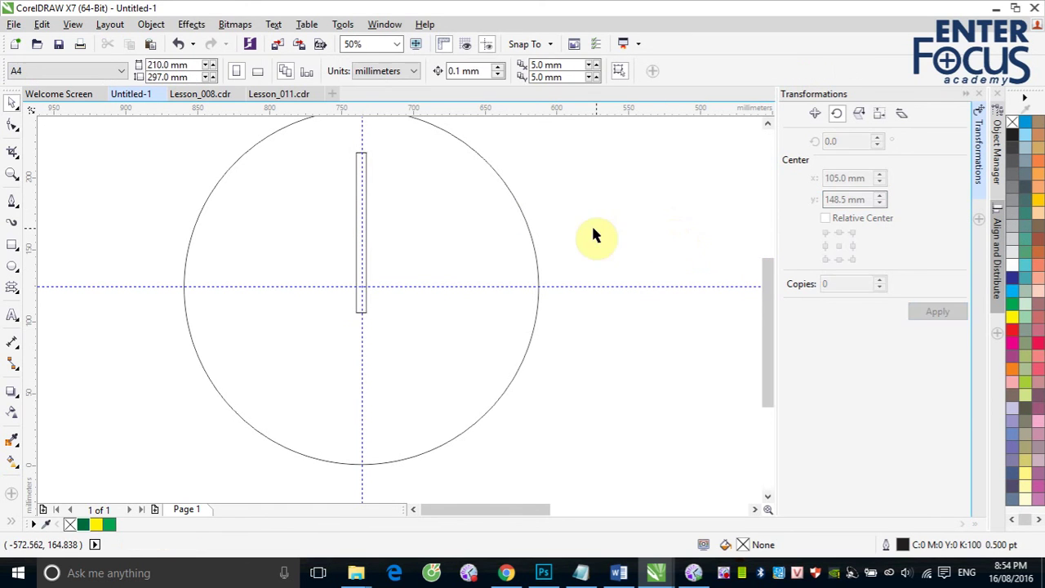
- Rotate the narrow rectangle clockwise around the circle's centre to an angle of about 301°
{"action": "left_click", "coordinate": [520, 211]}
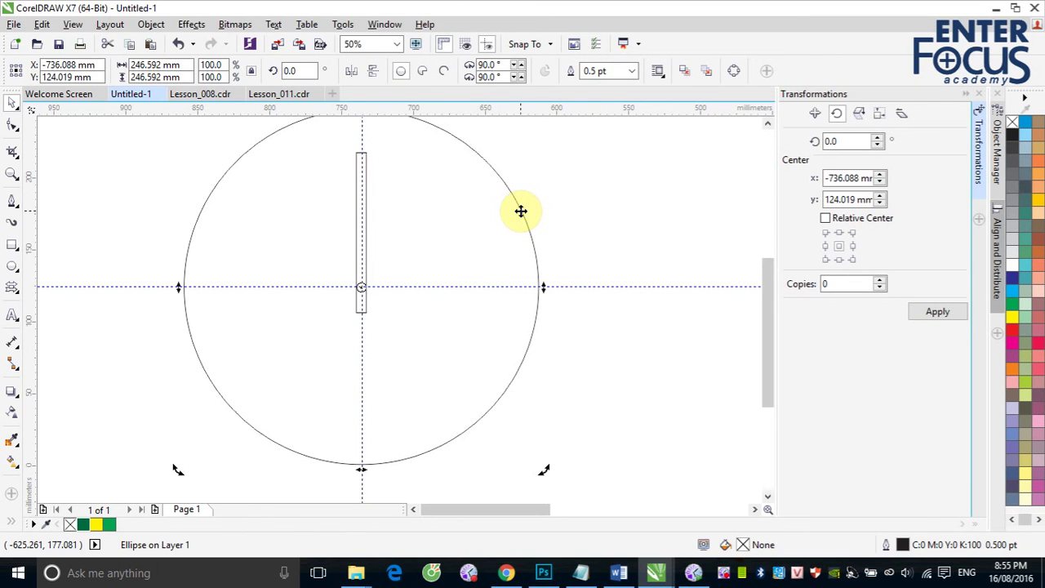
{"action": "left_click", "coordinate": [572, 195]}
{"action": "left_click", "coordinate": [358, 210]}
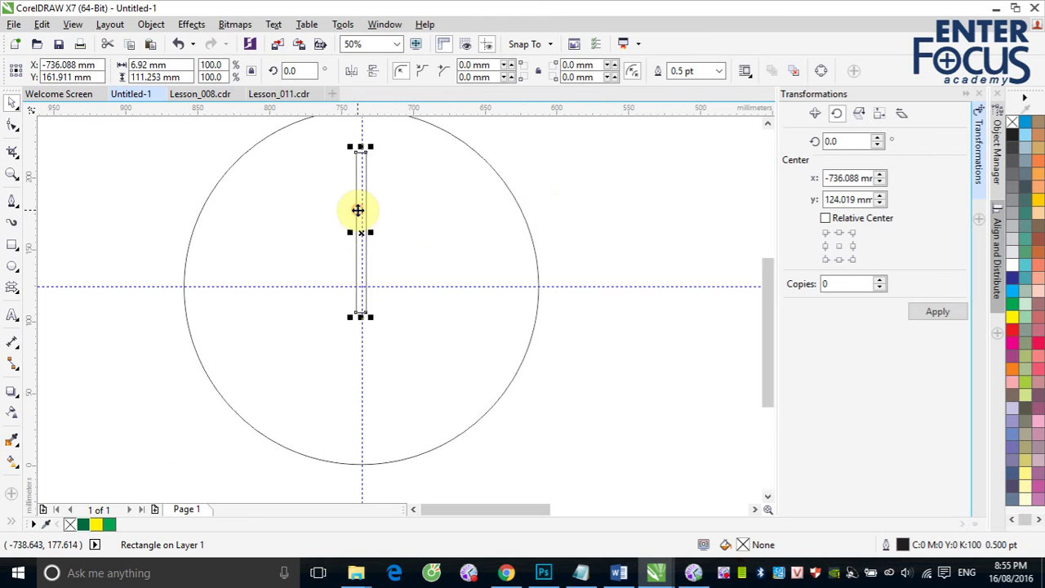
{"action": "left_click", "coordinate": [358, 211]}
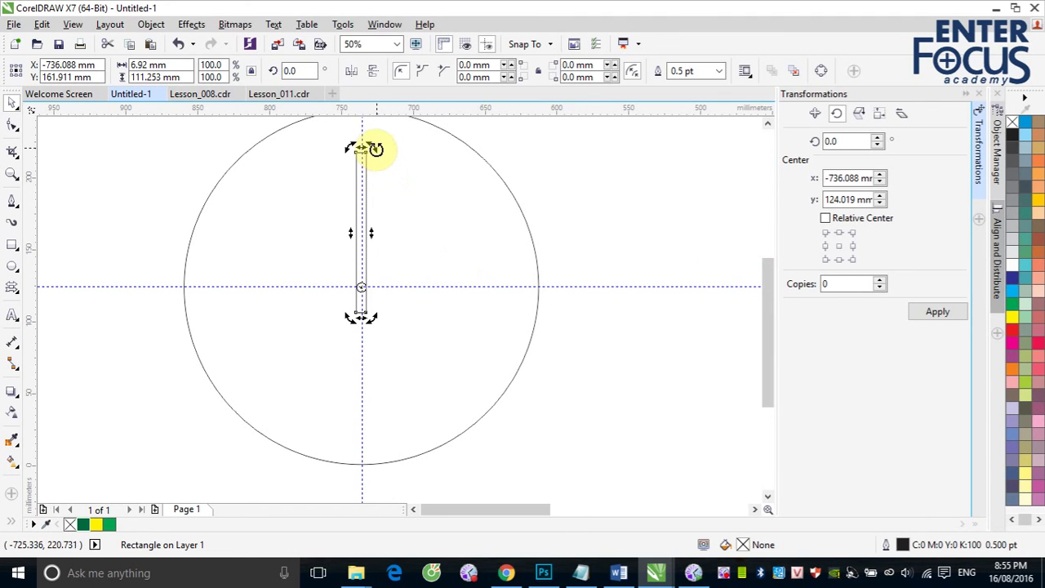
{"action": "left_click_drag", "start_coordinate": [373, 149], "coordinate": [418, 258]}
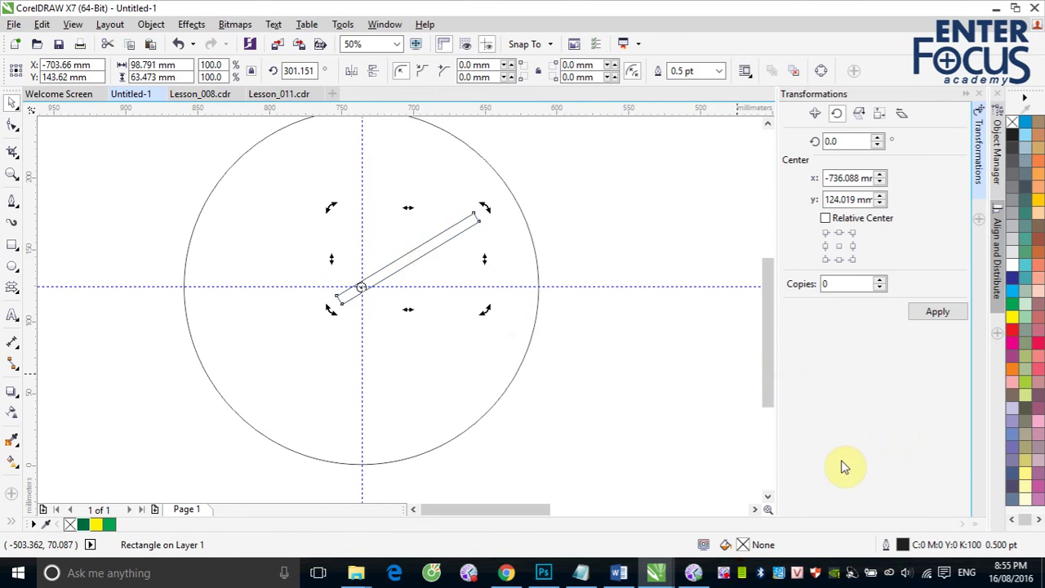